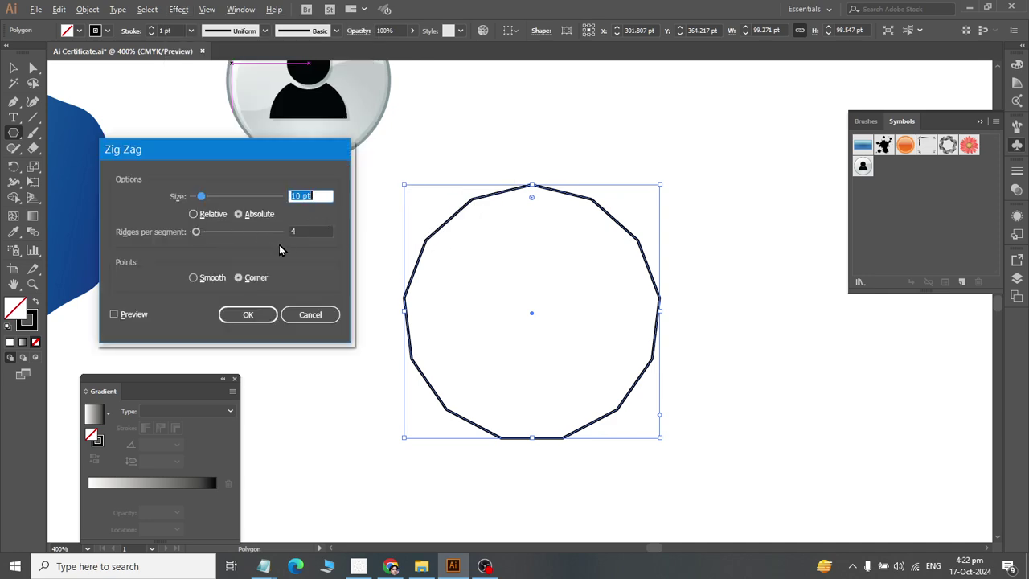
- Set the Zig Zag effect to smooth points with a size of 1 pt and turn on its preview
click(195, 279)
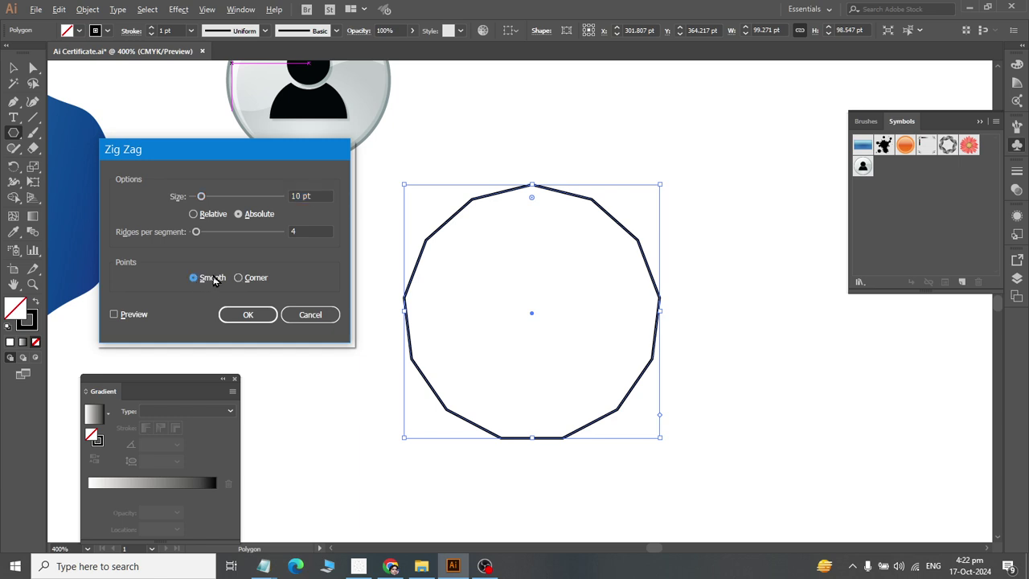
click(123, 315)
click(325, 195)
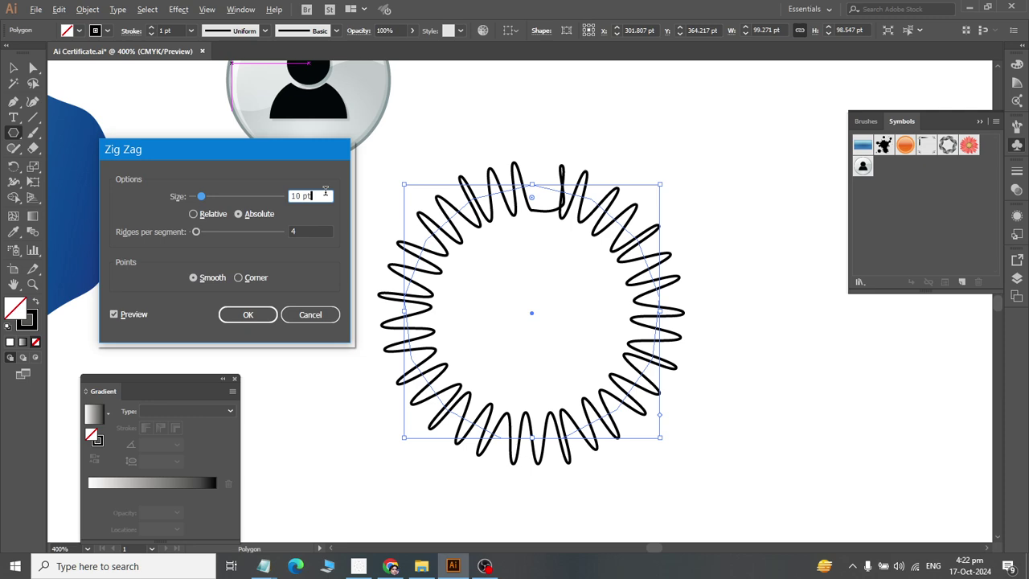
key(Down)
key(Down)
key(Down)
key(Down)
key(Down)
key(Down)
key(Down)
key(Down)
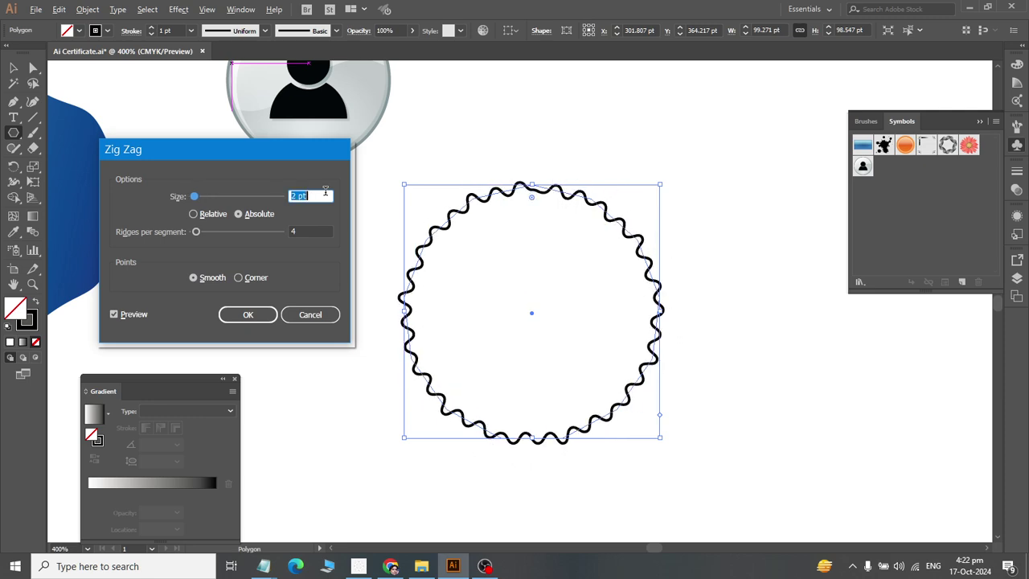
key(Down)
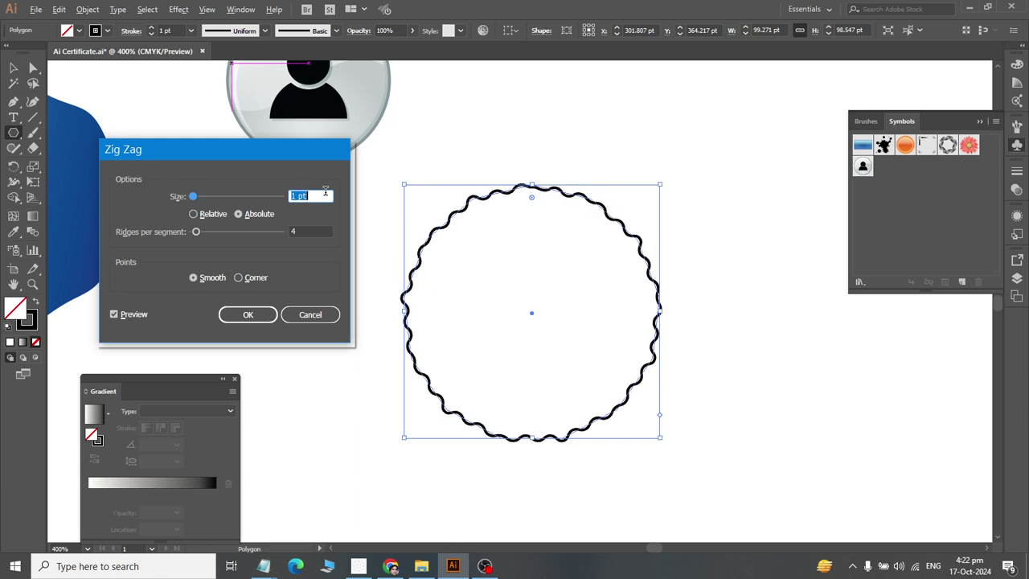
- Reduce the Zig Zag ridges per segment to 1
click(294, 230)
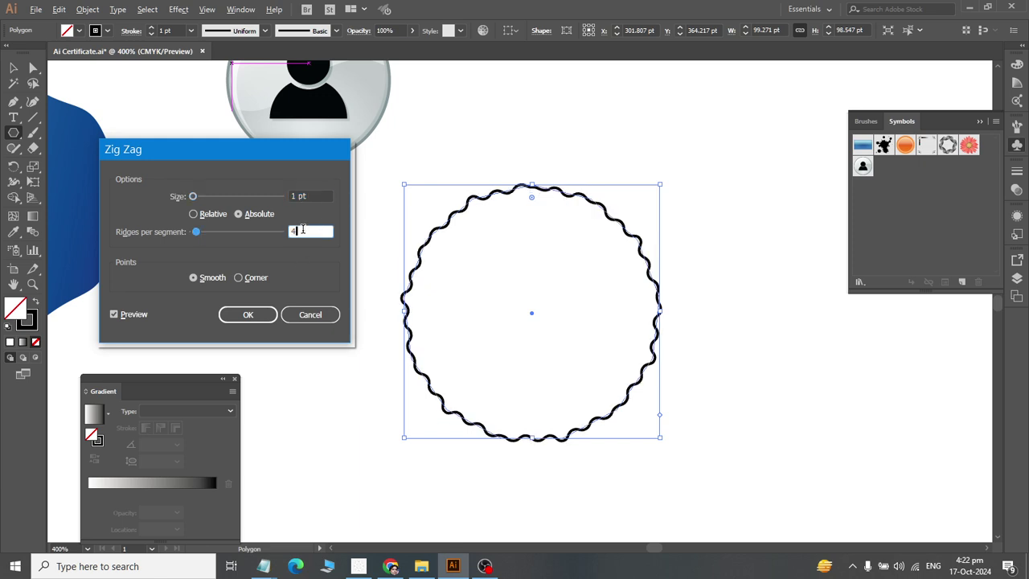
key(Down)
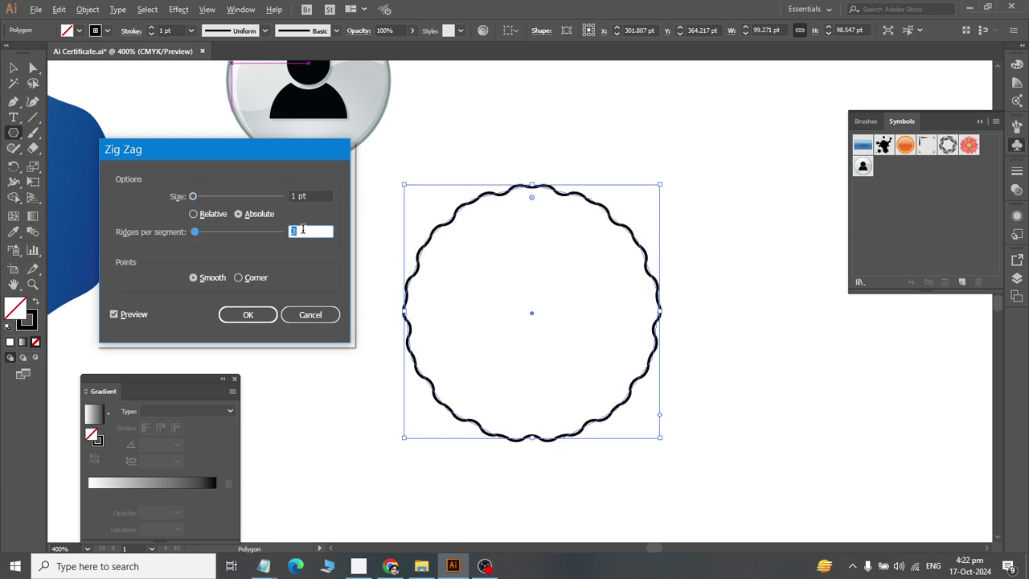
key(Down)
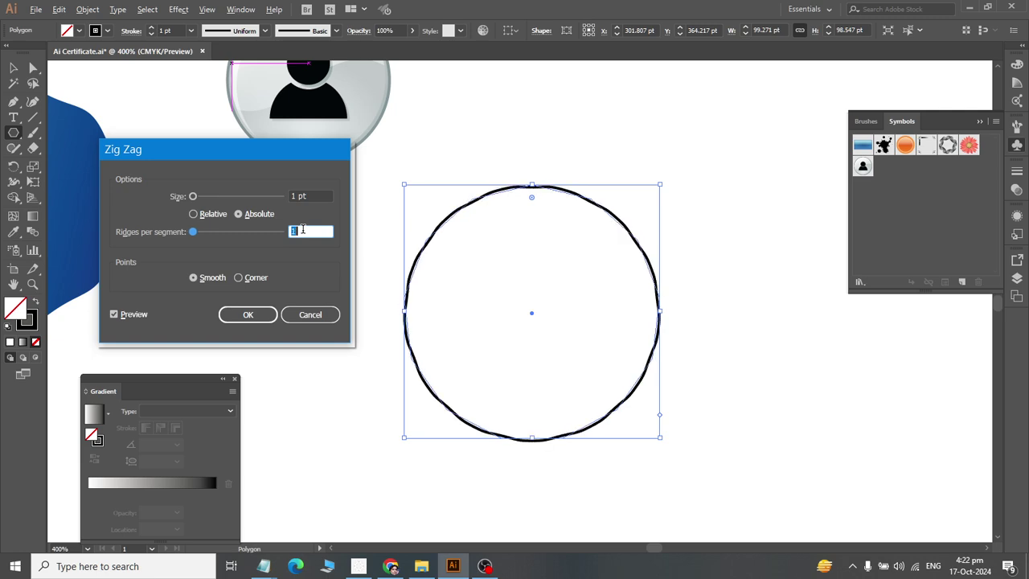
- Switch the Zig Zag size to relative at 3% and apply the effect to the polygon
click(212, 214)
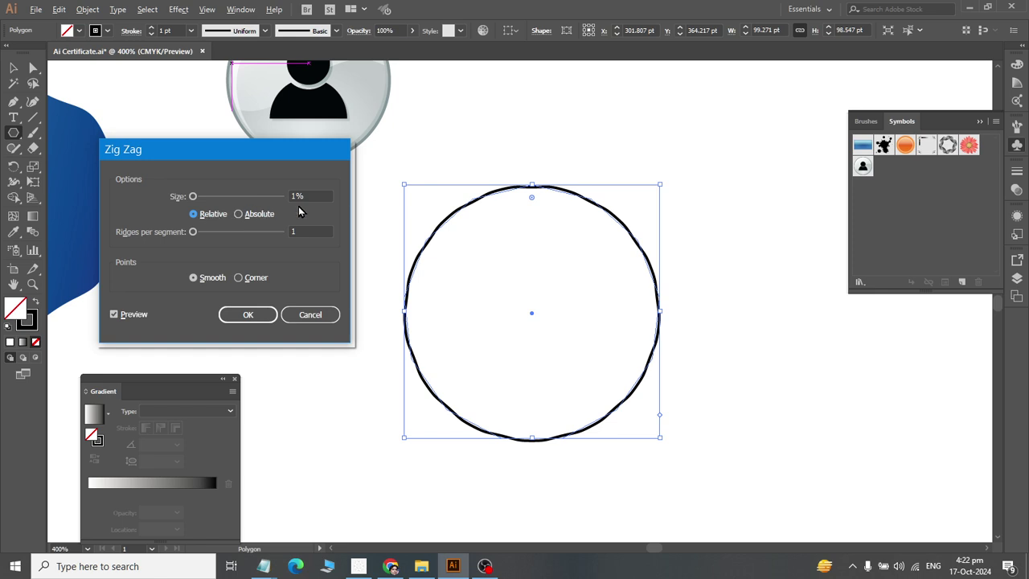
click(322, 196)
key(Up)
key(Up)
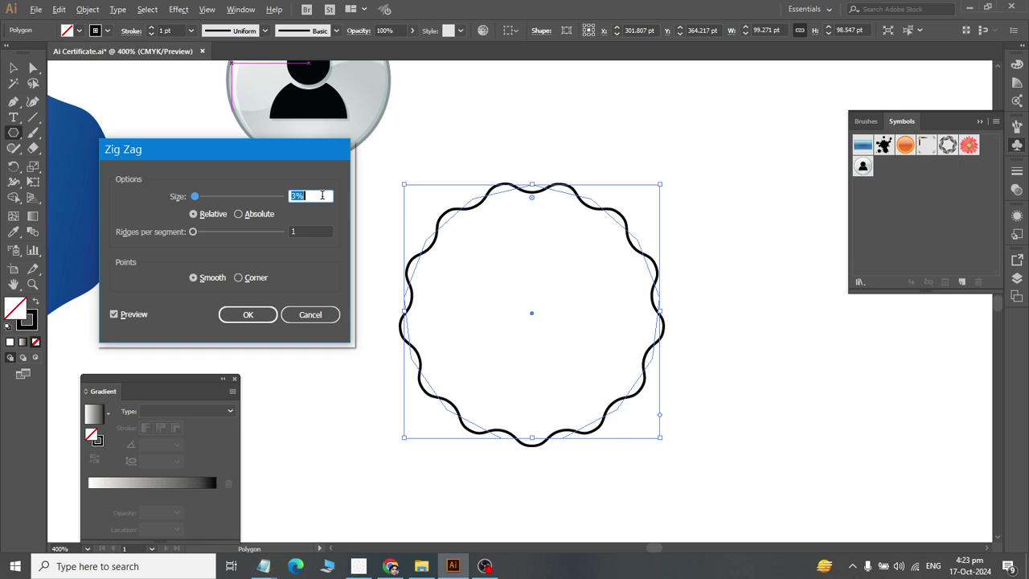
key(Up)
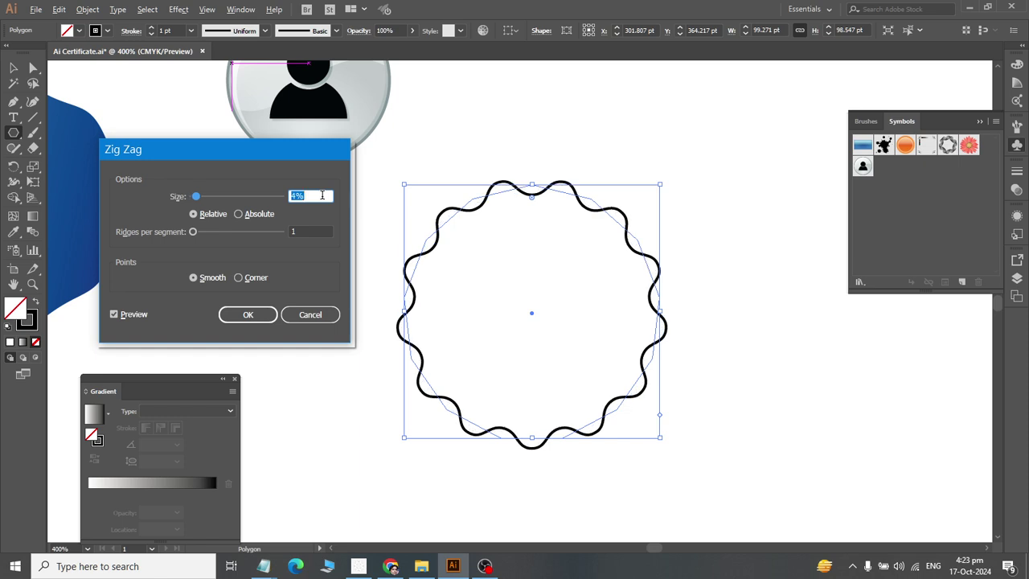
key(Up)
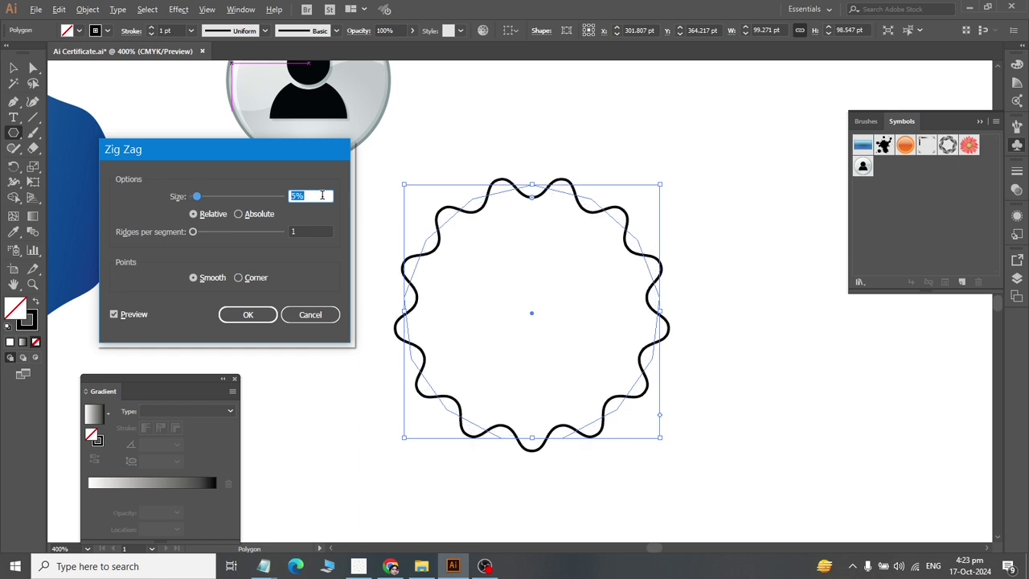
key(Down)
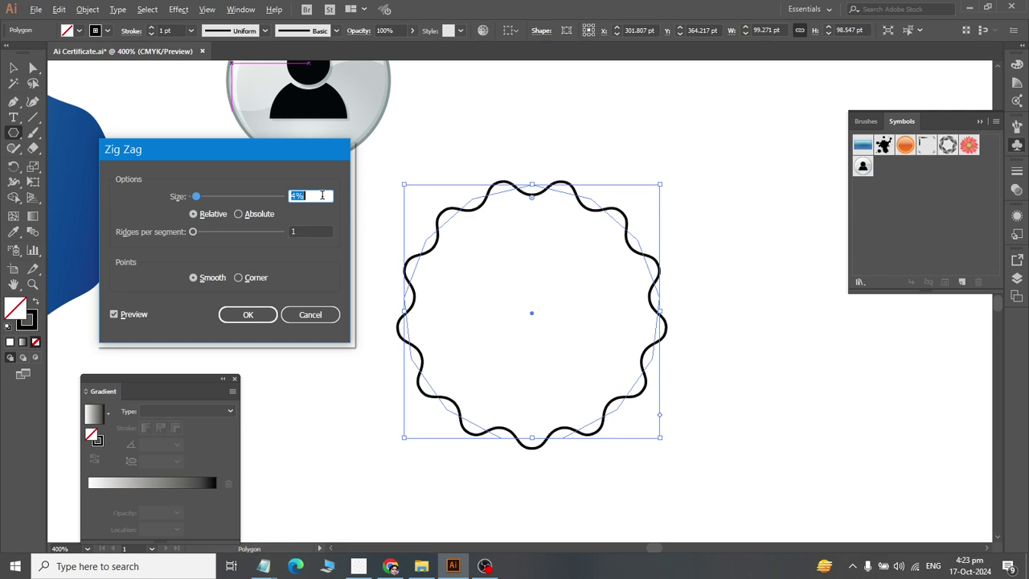
key(Down)
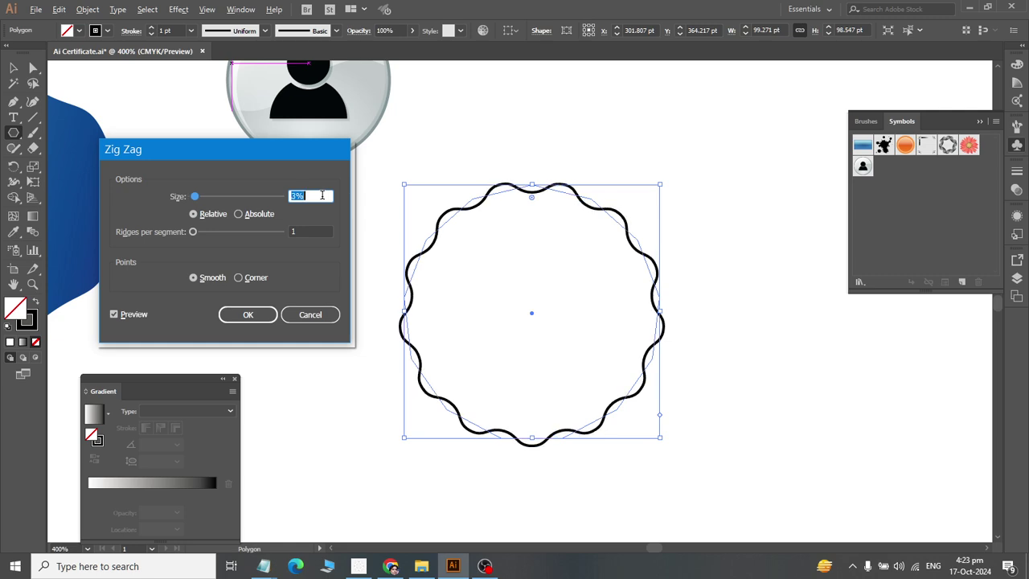
click(250, 315)
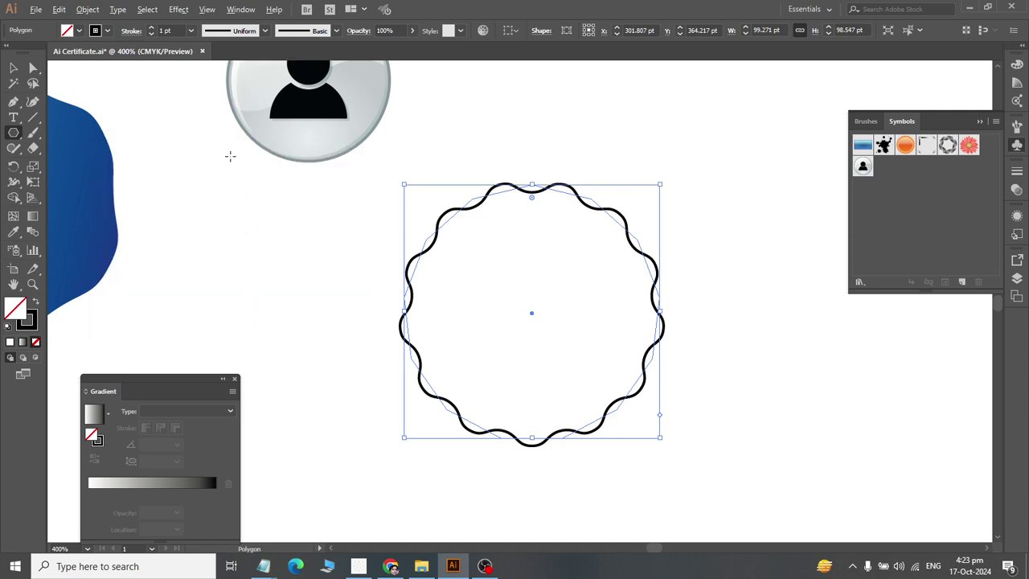
- Expand the wavy polygon's appearance, then its fill and stroke, and move it slightly left and up
click(87, 8)
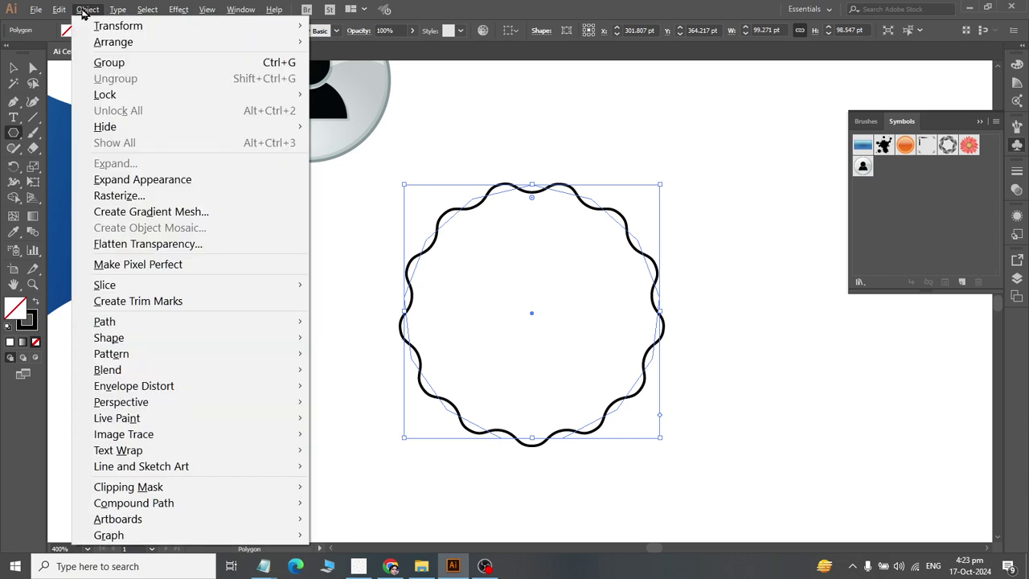
click(129, 182)
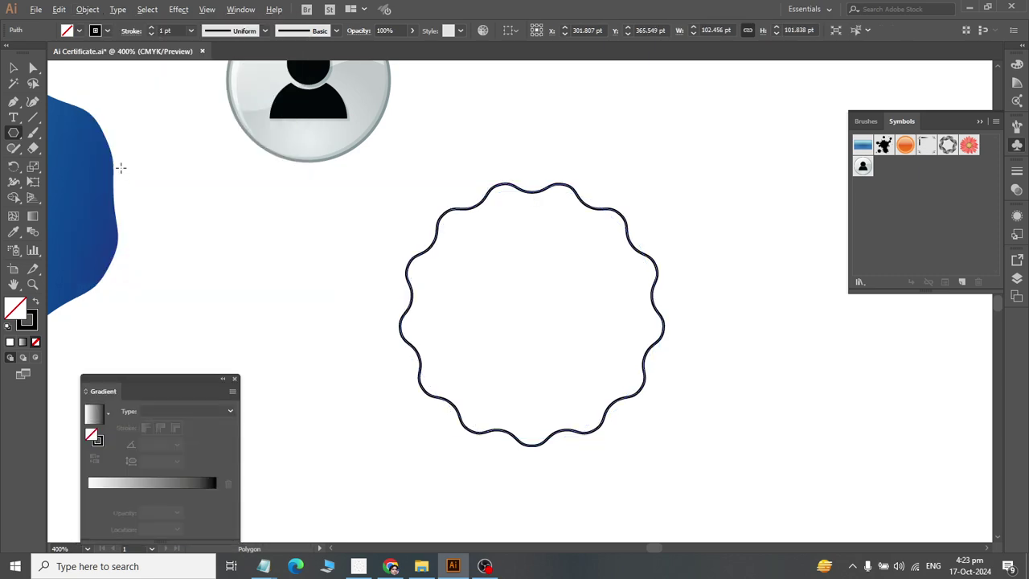
click(88, 9)
click(99, 164)
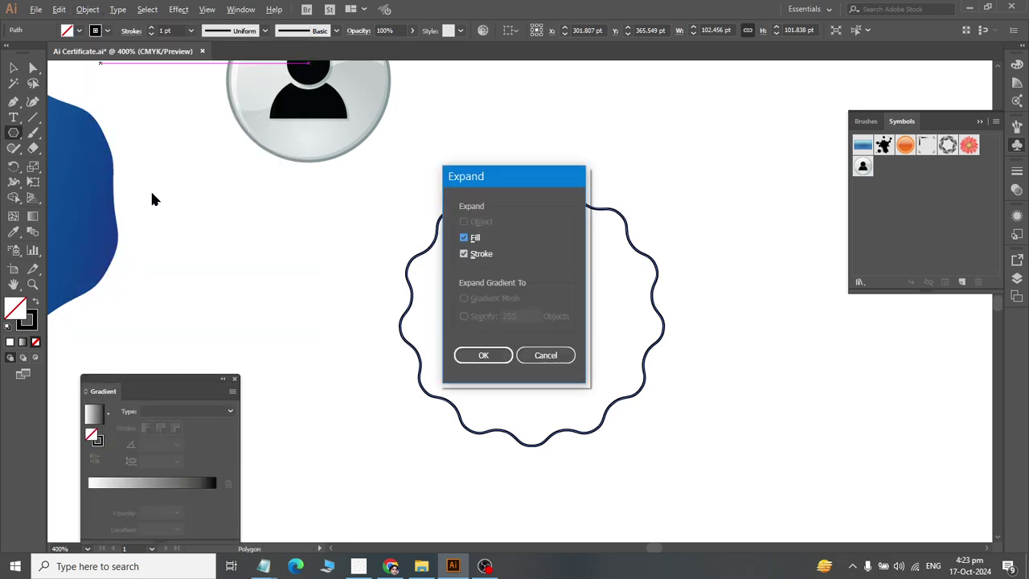
click(483, 354)
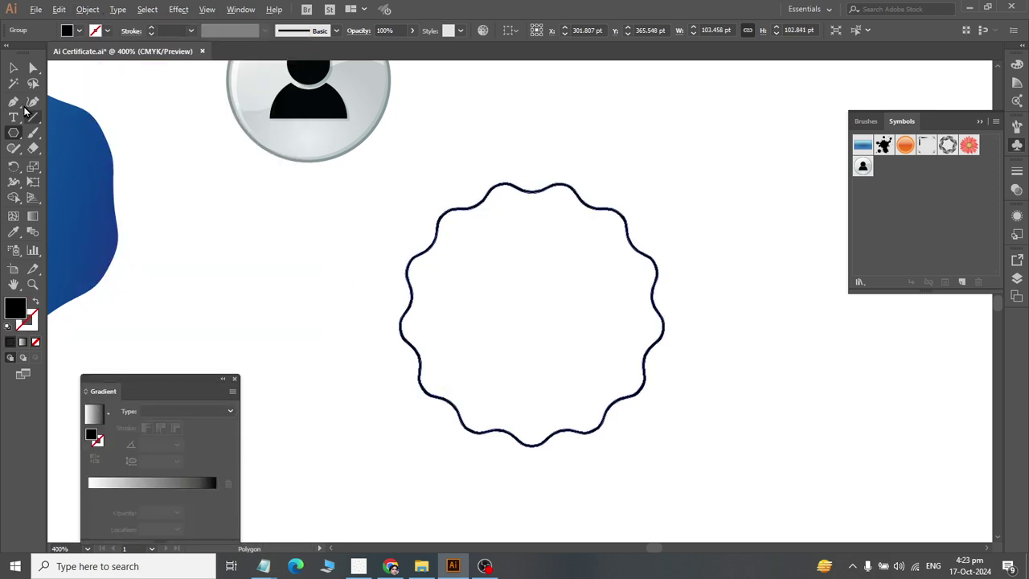
click(14, 69)
drag(547, 192, 514, 186)
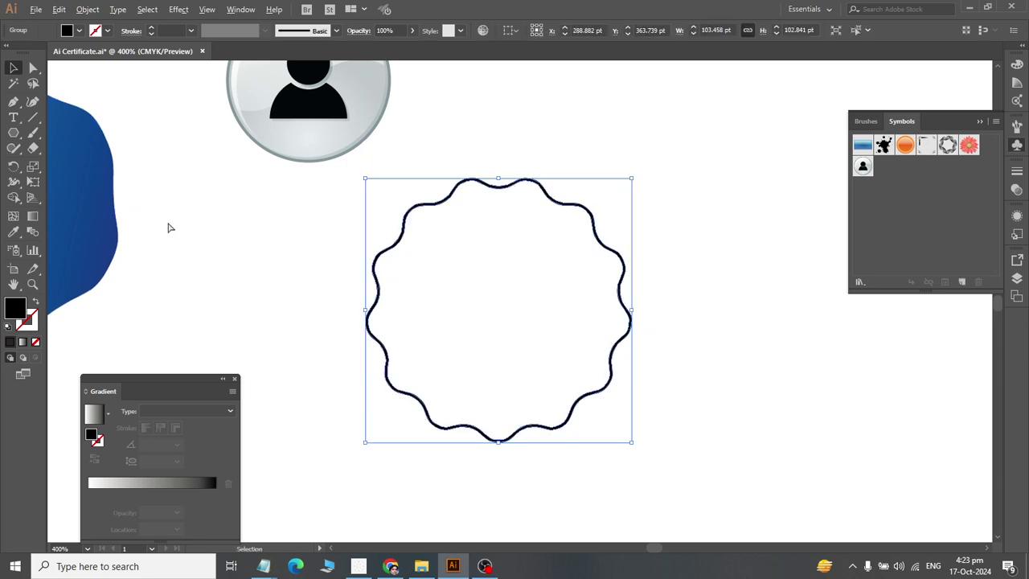
- Undo the move and both expansions of the wavy outline
key(ctrl+z)
key(ctrl+z)
key(ctrl+z)
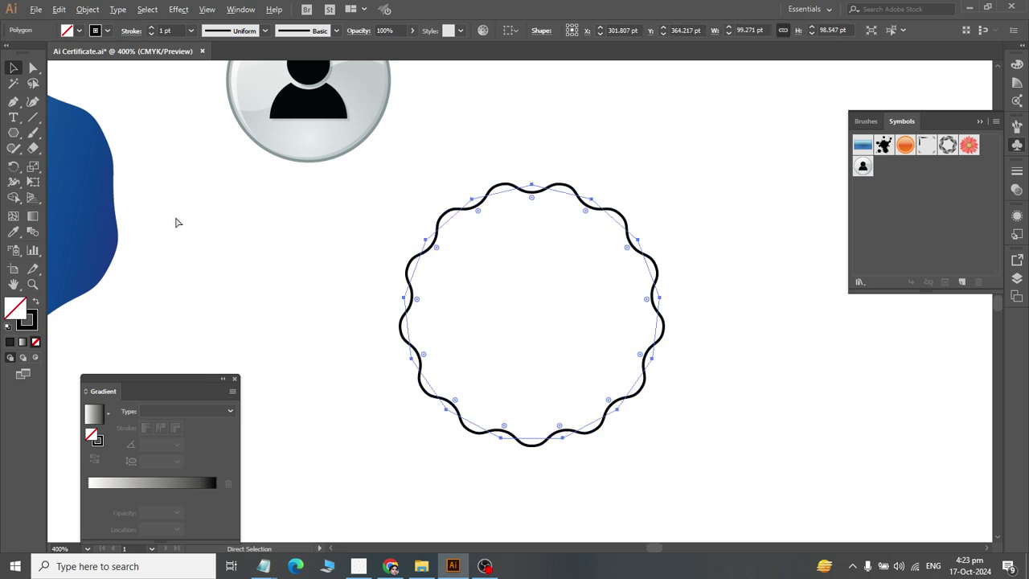
- Select the wavy polygon, fill it with dark green and remove its stroke
key(v)
drag(373, 206, 505, 316)
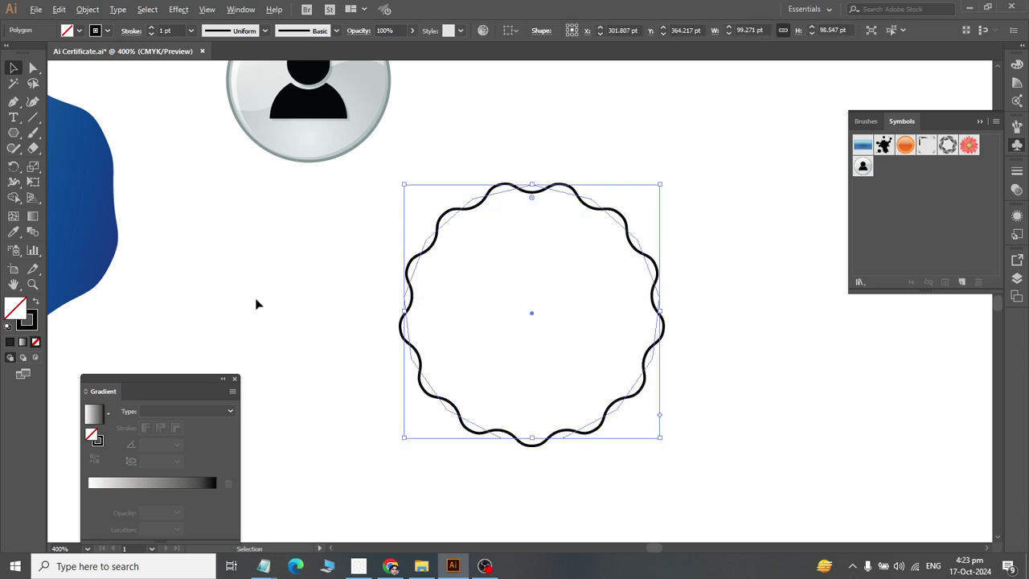
click(79, 32)
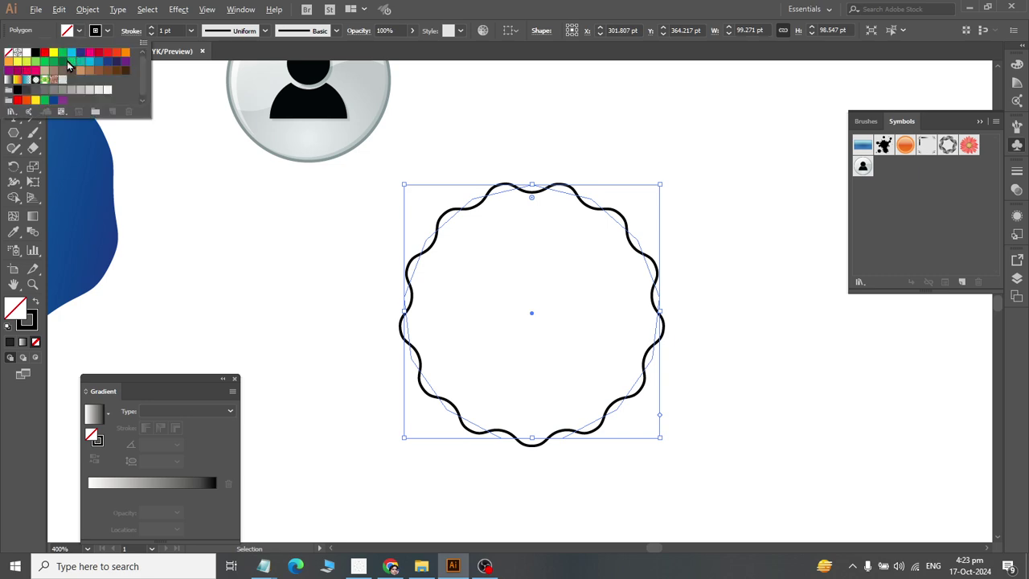
click(64, 61)
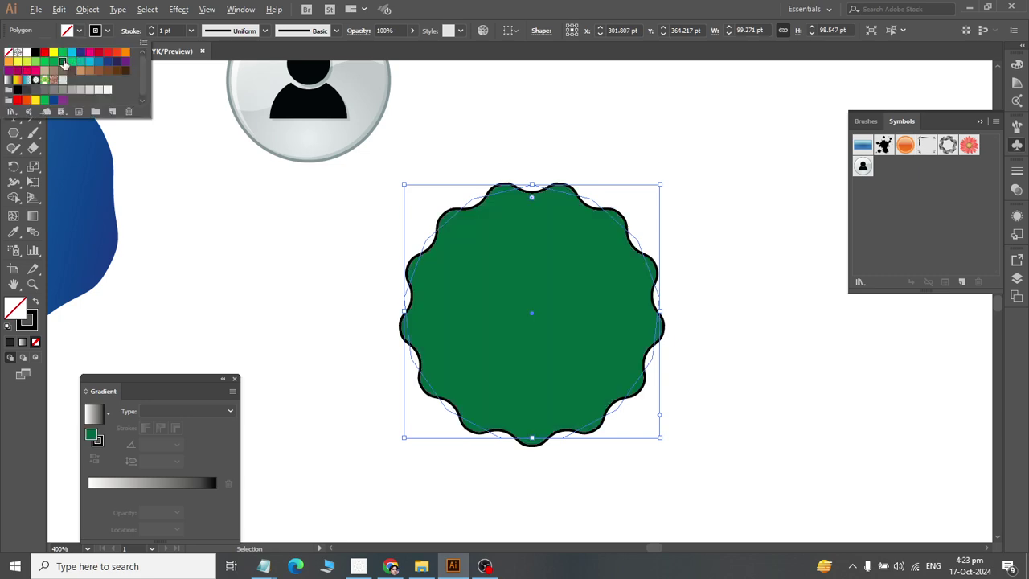
click(7, 54)
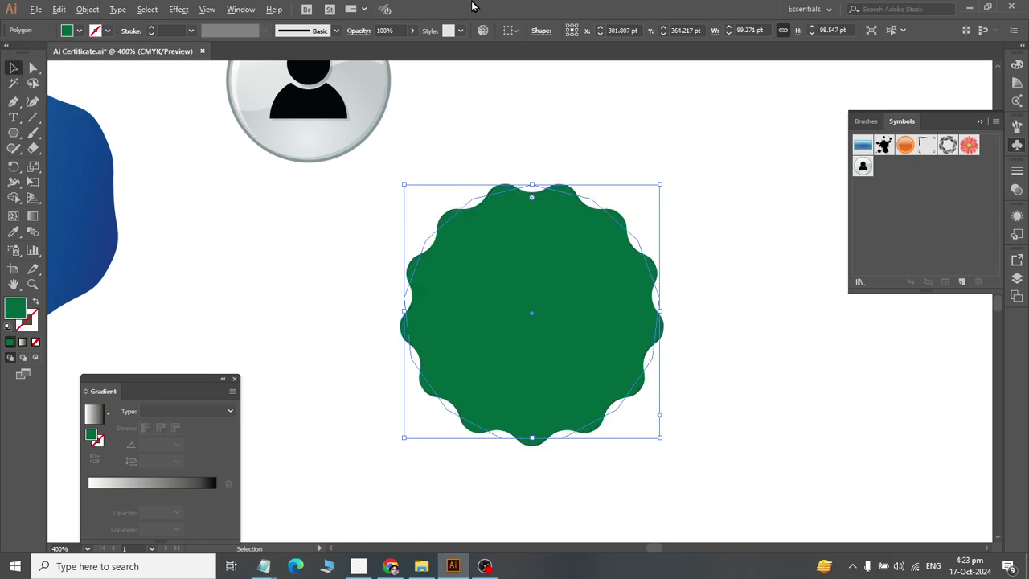
- Expand the green badge's appearance and move the badge slightly left and up
click(86, 9)
click(142, 180)
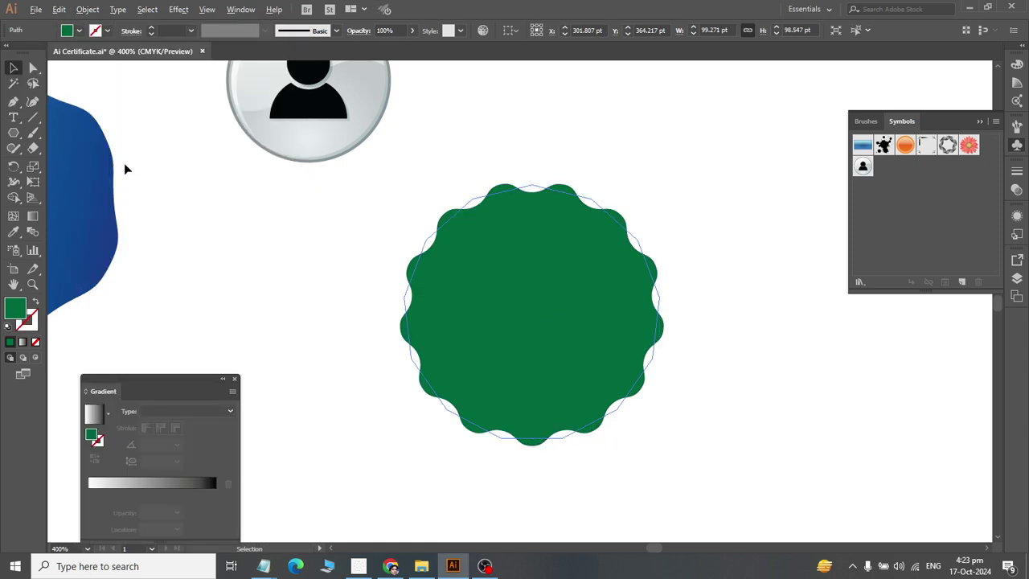
click(86, 9)
click(313, 238)
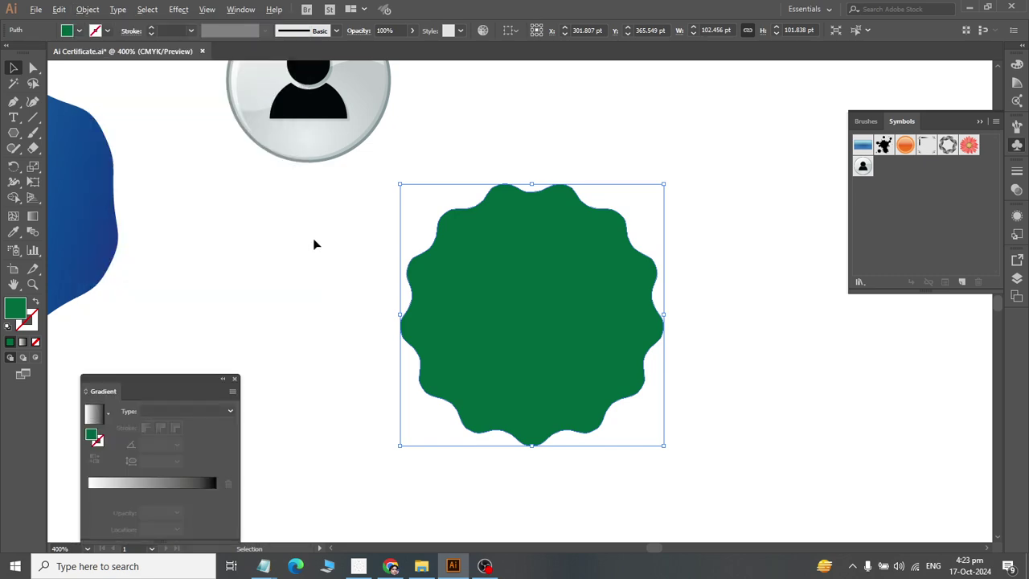
click(312, 238)
mouse_move(565, 333)
mouse_down()
mouse_move(498, 307)
mouse_move(527, 330)
mouse_up()
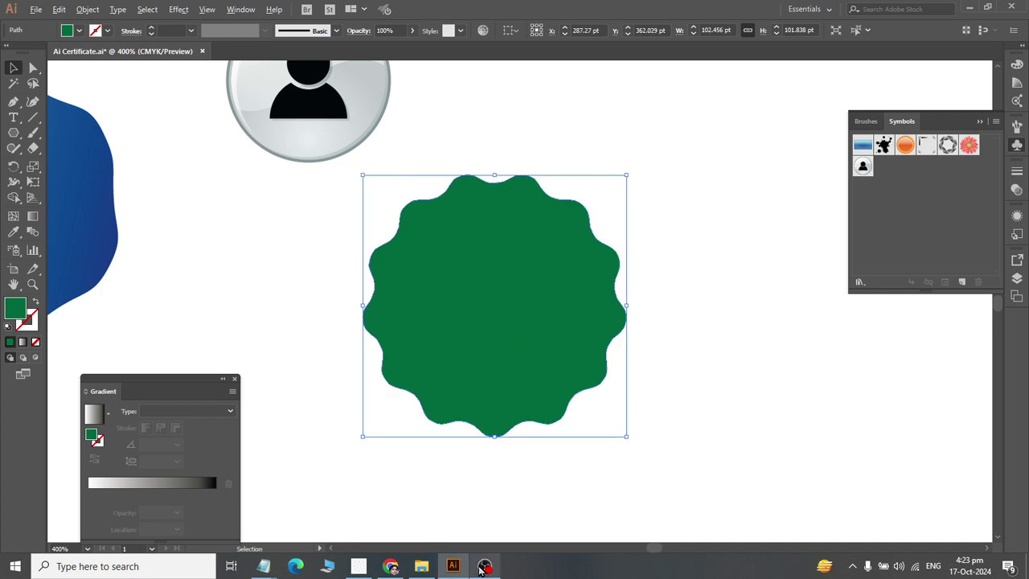
- Switch to Chrome to examine the gold seal on the reference certificate, and return to Illustrator
click(391, 566)
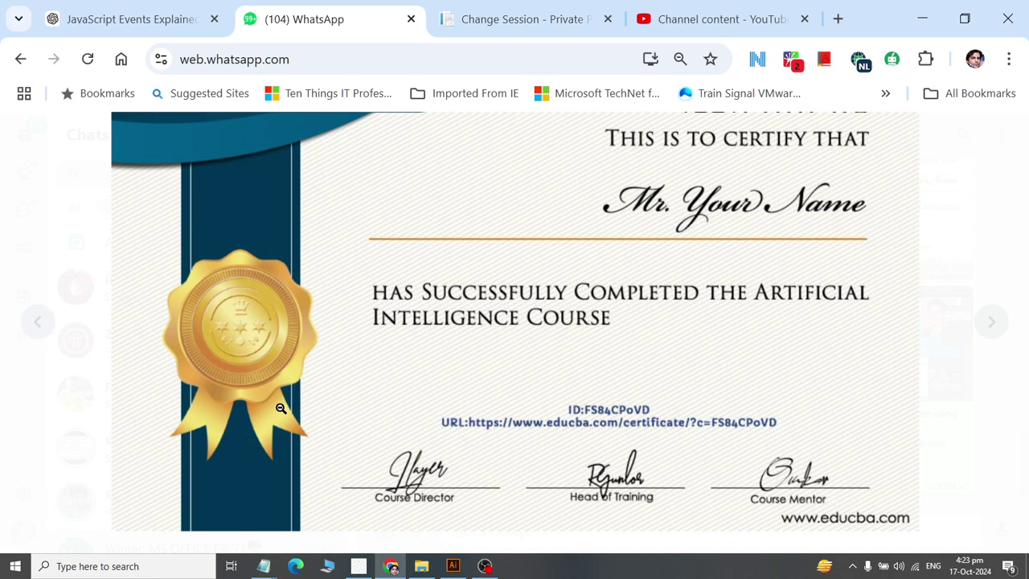
click(453, 566)
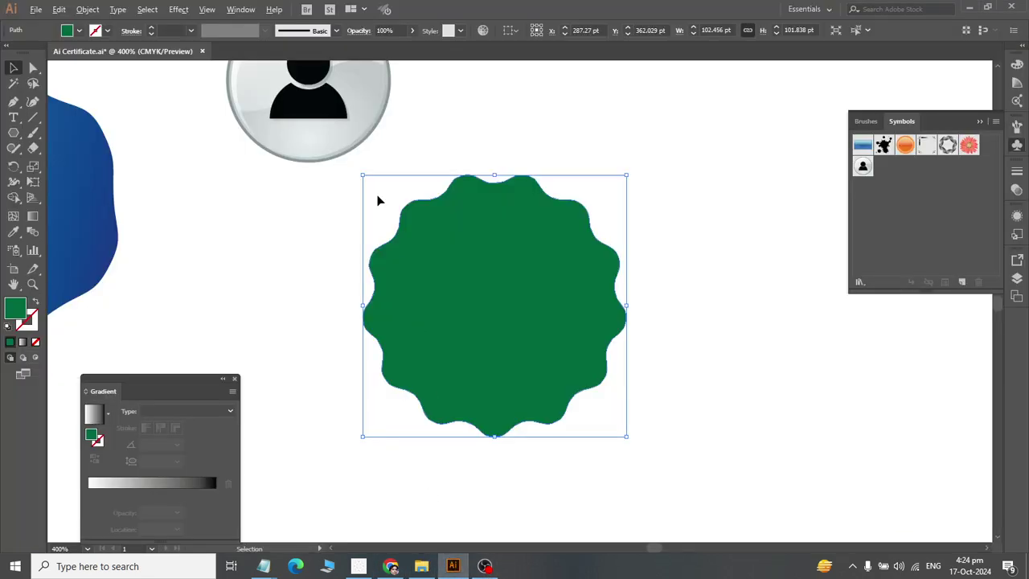
- Open the Brights gradient swatch library and place it beside the green badge, clear of the artwork
click(240, 9)
mouse_move(304, 559)
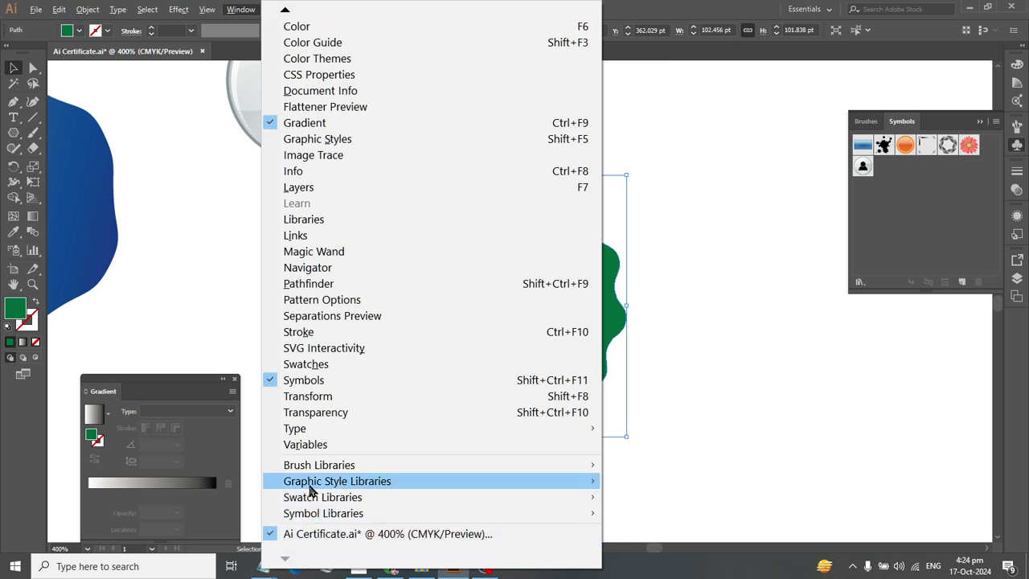
mouse_move(312, 488)
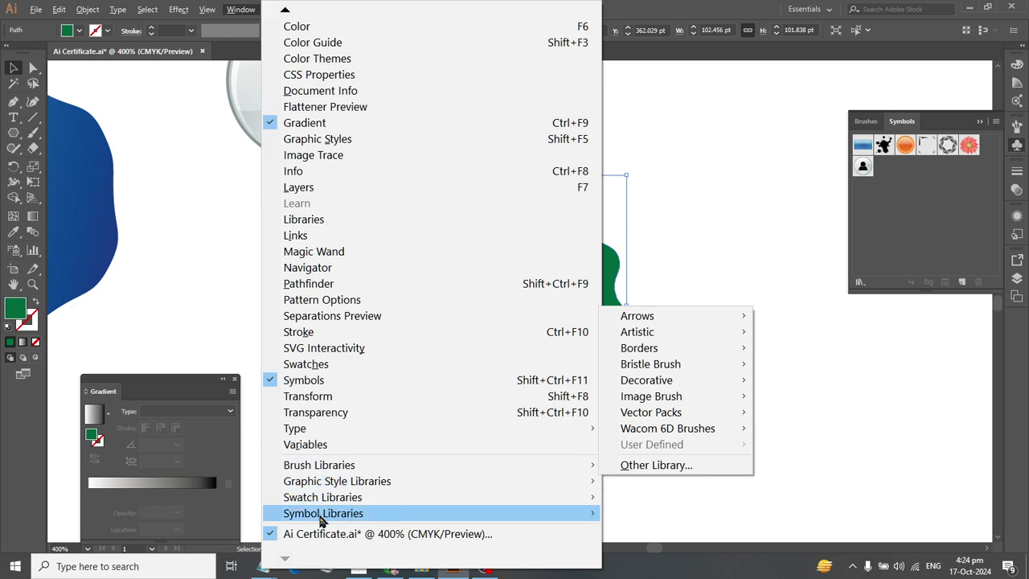
mouse_move(321, 520)
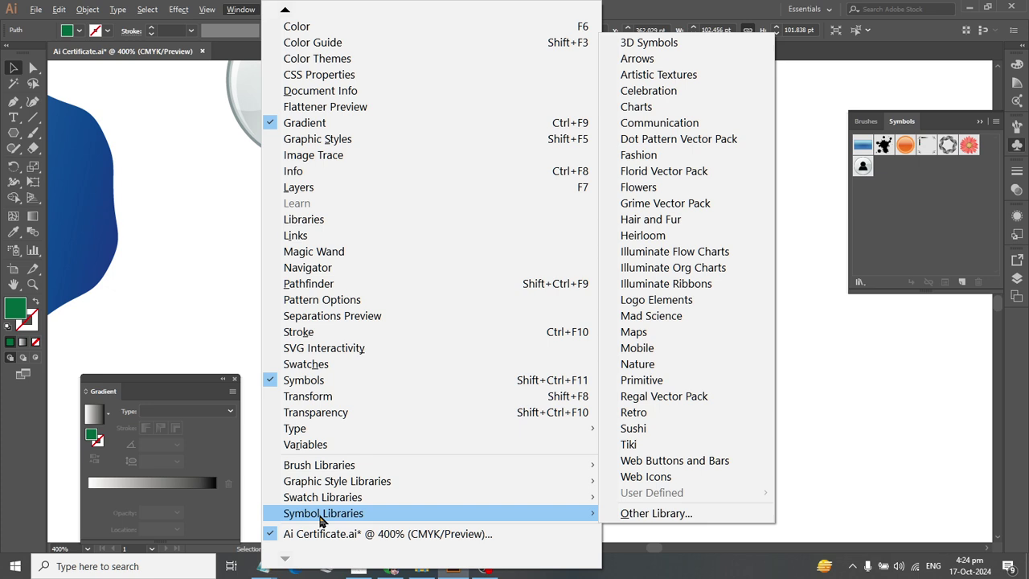
mouse_move(339, 497)
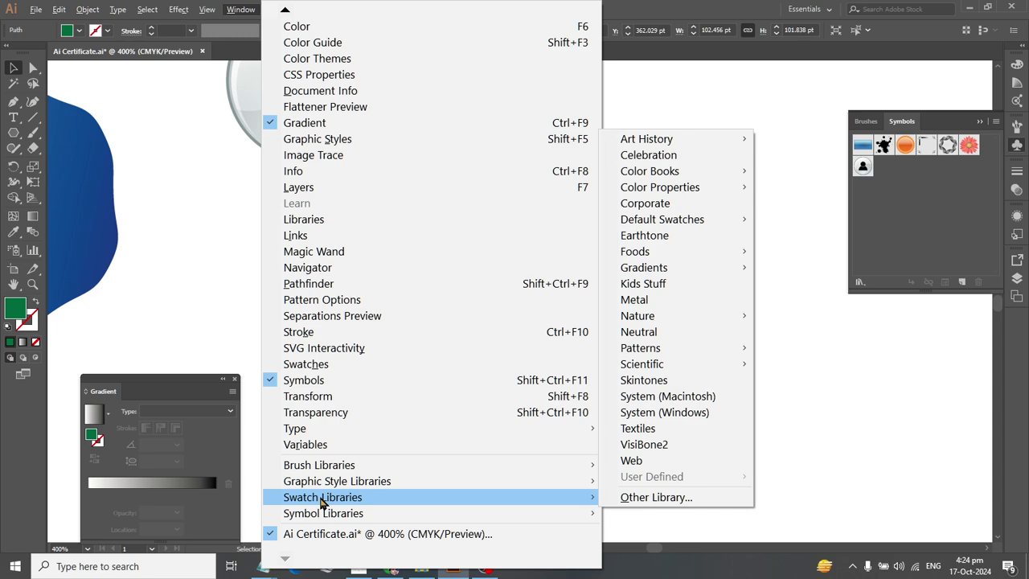
mouse_move(691, 272)
click(792, 248)
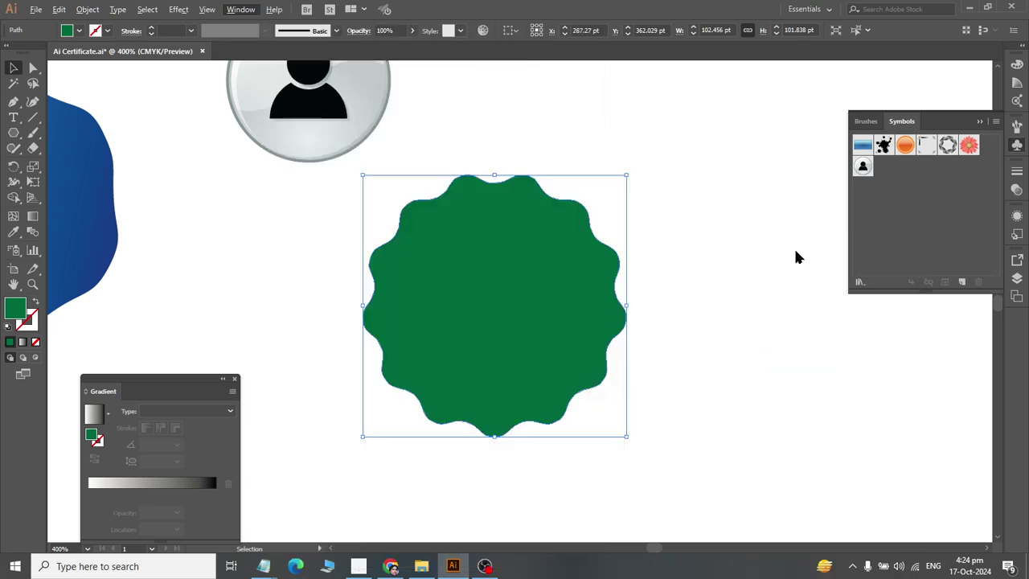
drag(532, 246, 757, 126)
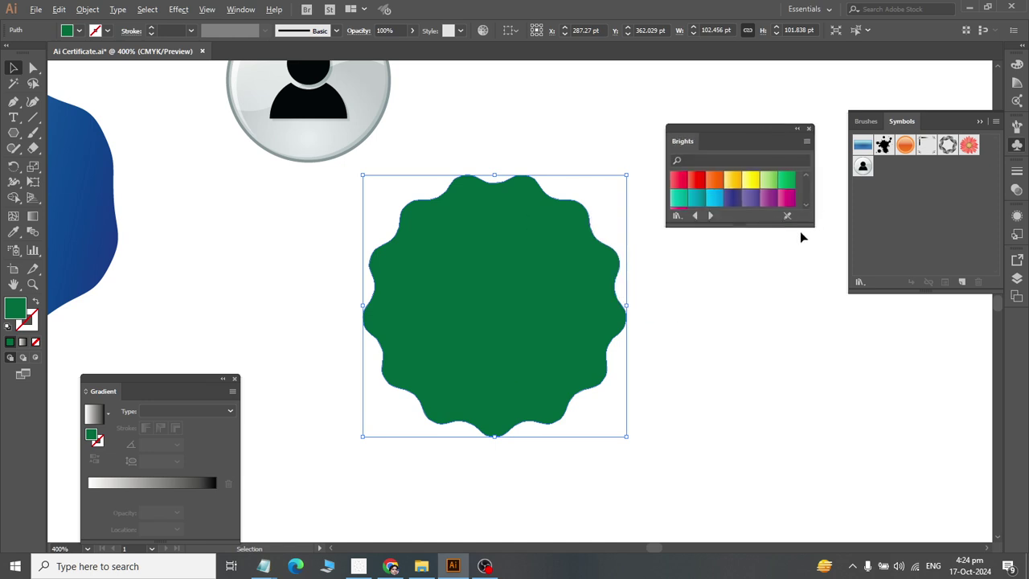
- Enlarge the Brights gradient library and advance through the gradient libraries to Earthtones
drag(811, 227, 868, 341)
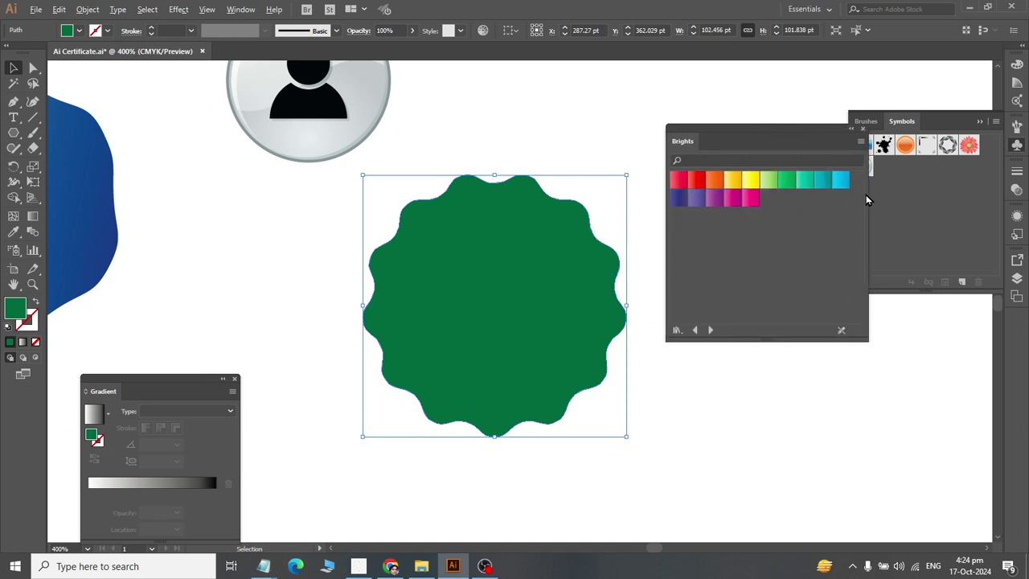
click(861, 143)
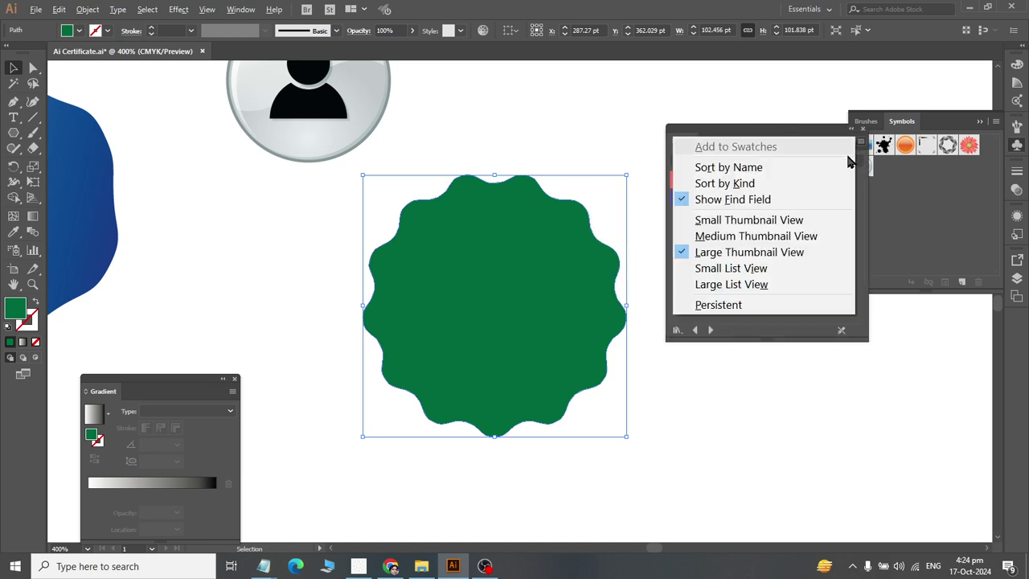
click(765, 140)
click(711, 331)
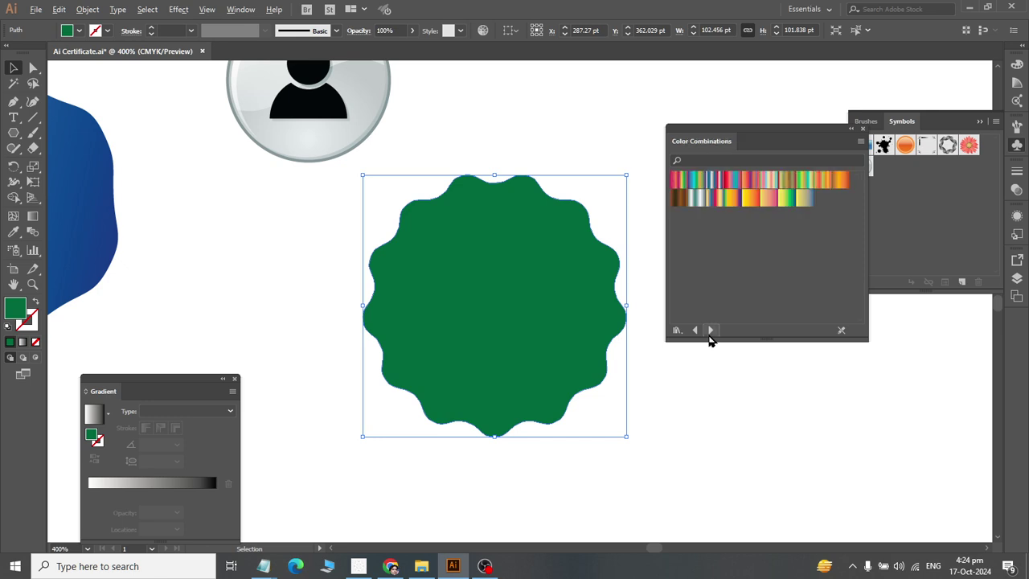
click(711, 330)
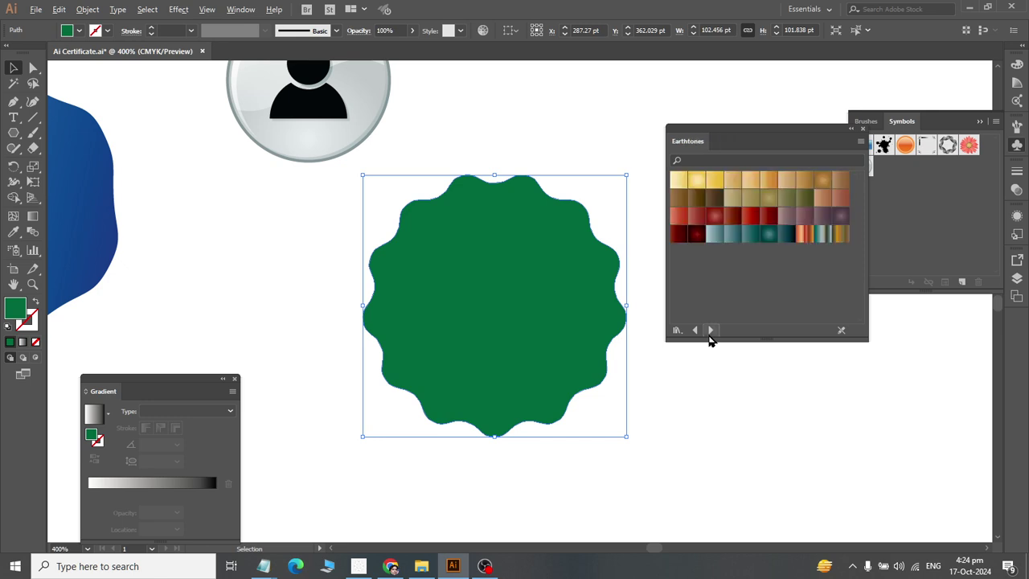
- Compare Earthtones gold gradients on the selected badge and fill it with the Earthtone 1 Radial swatch
click(698, 179)
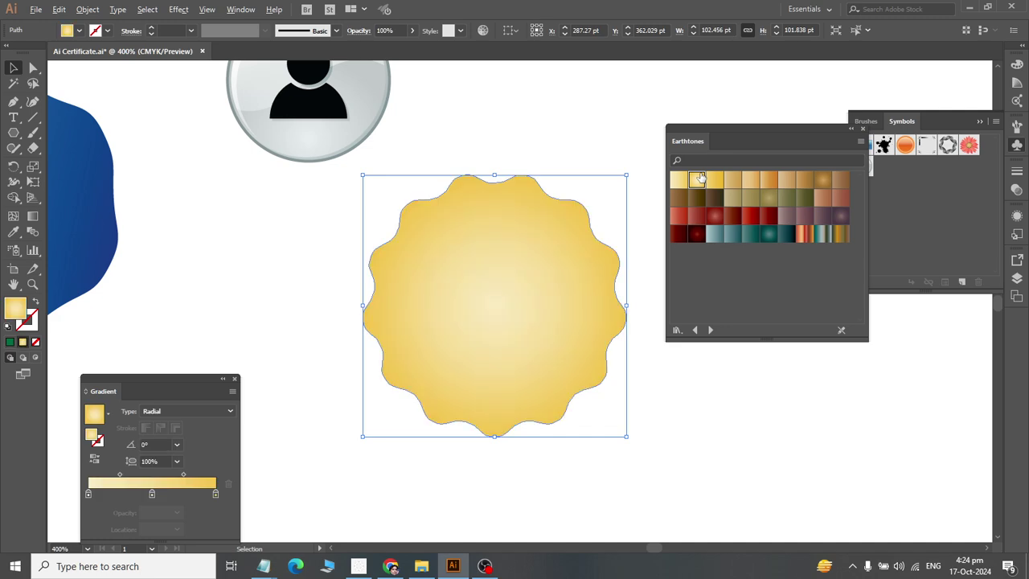
click(714, 180)
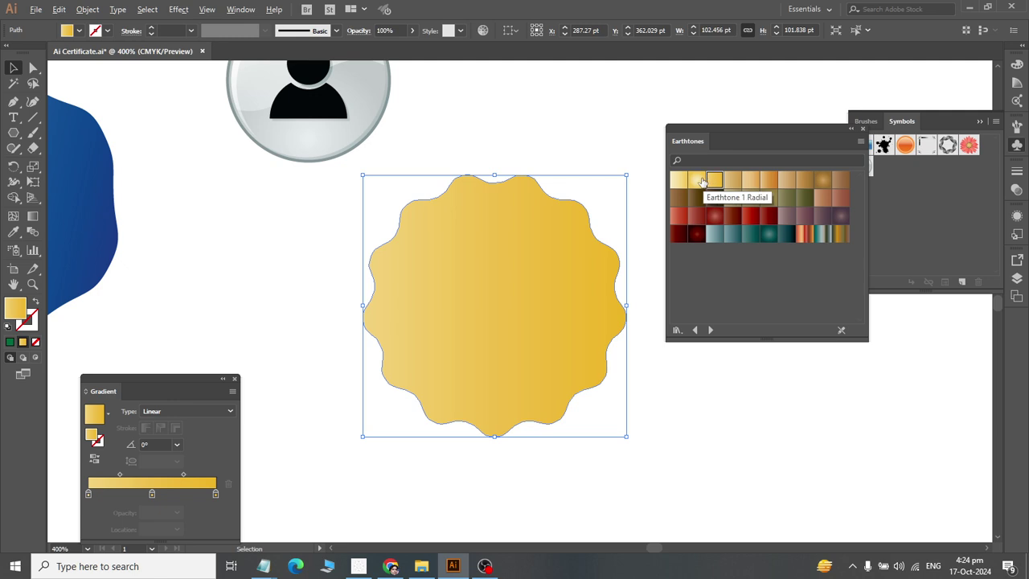
click(697, 180)
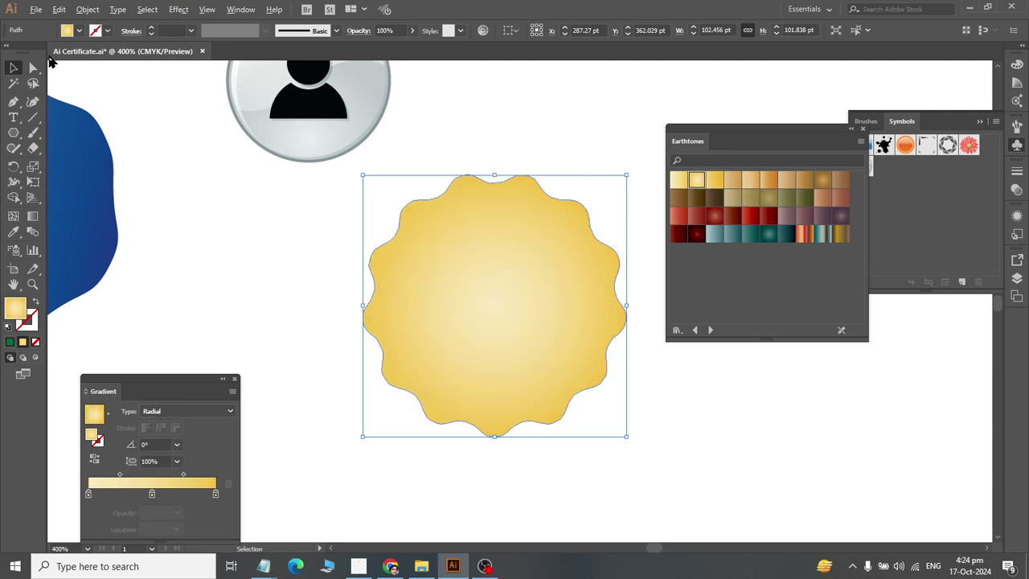
- Check the reference gold seal in Chrome, return to Illustrator, and place the Gradient panel beside the deselected badge
click(387, 568)
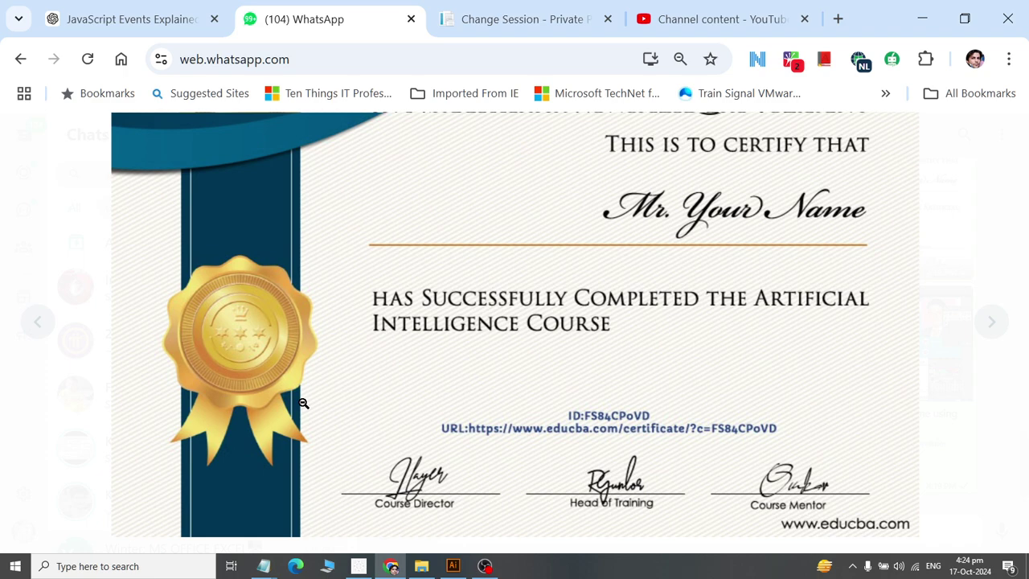
key(alt+Tab)
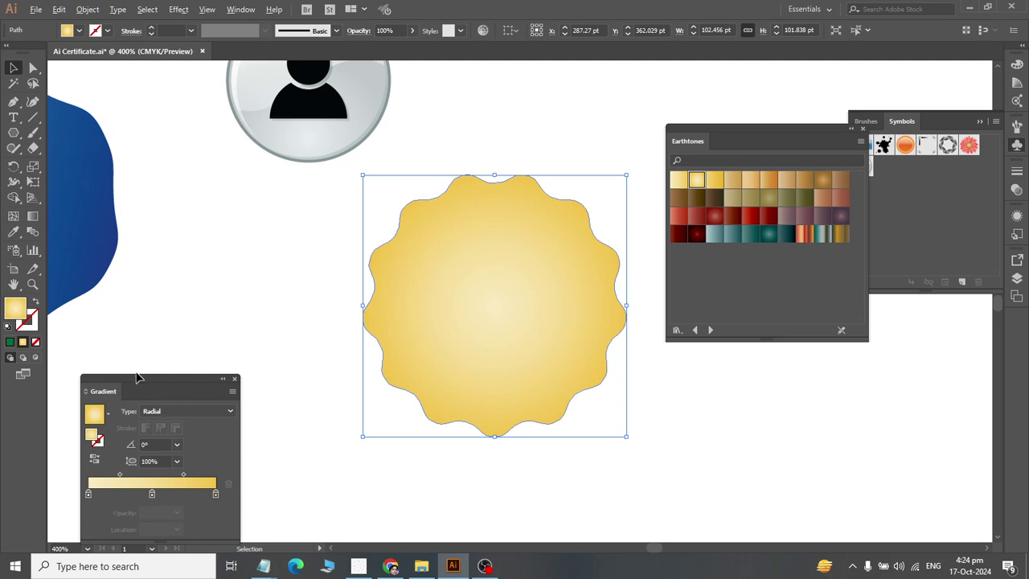
key(ctrl+shift+a)
drag(141, 376, 198, 241)
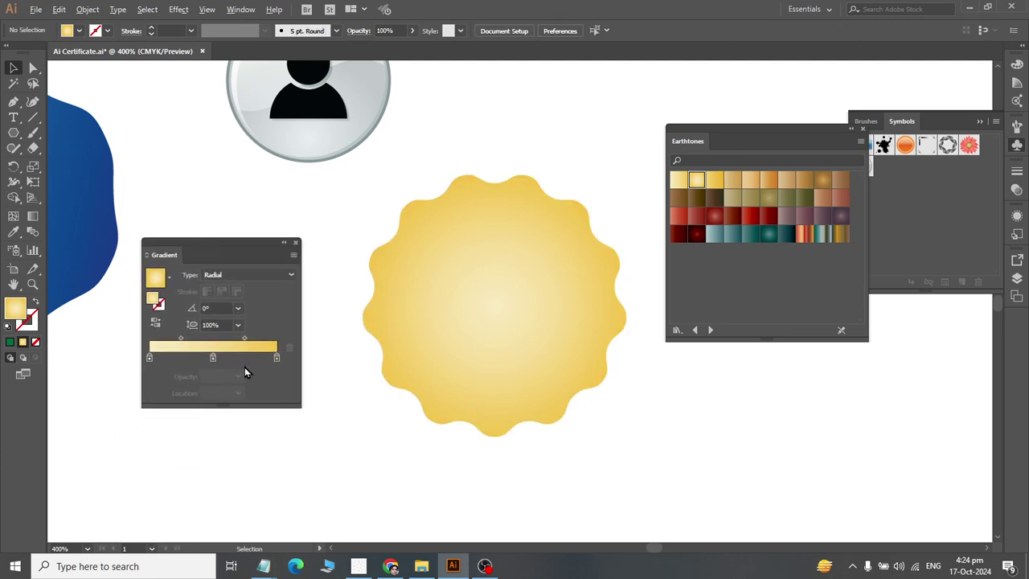
- Try the Linear gradient type on the gold badge and return it to Radial
click(448, 320)
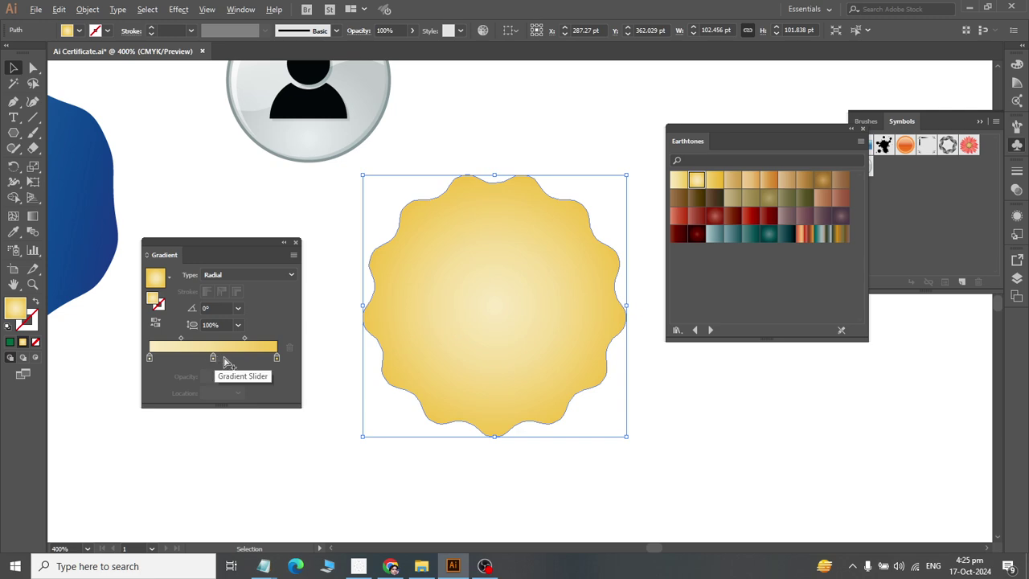
click(227, 274)
click(226, 287)
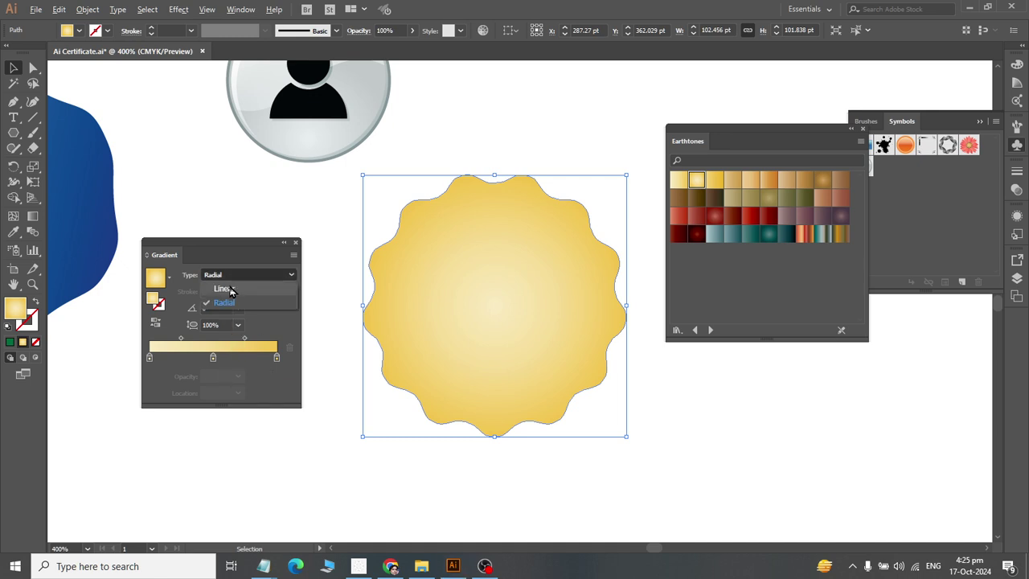
click(226, 278)
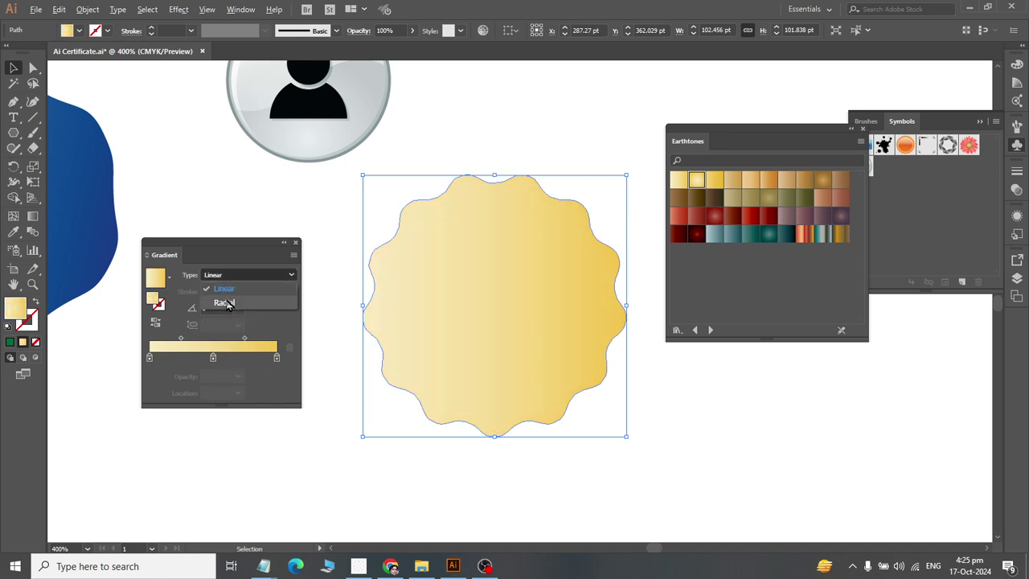
click(221, 301)
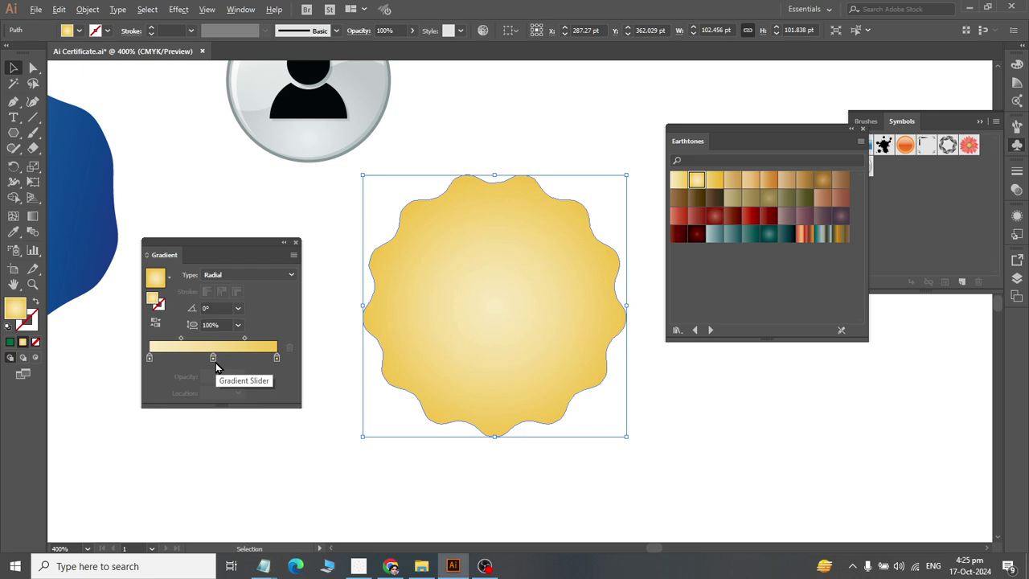
- Check the reference ribbon in Chrome, return to Illustrator and draw a gold rectangle about 27 × 64 pt beside the badge, below its centre
key(alt+Tab)
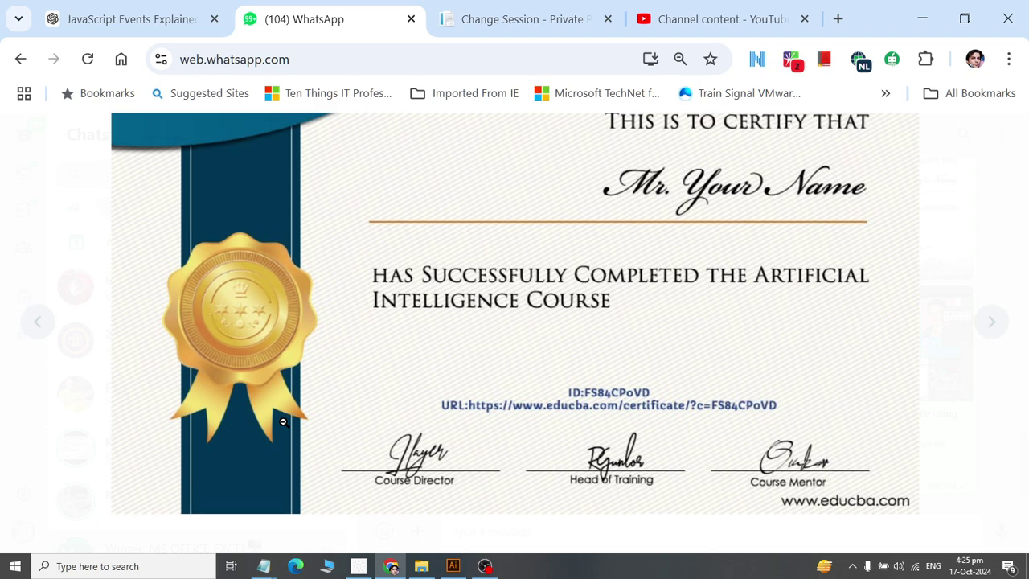
key(alt+Tab)
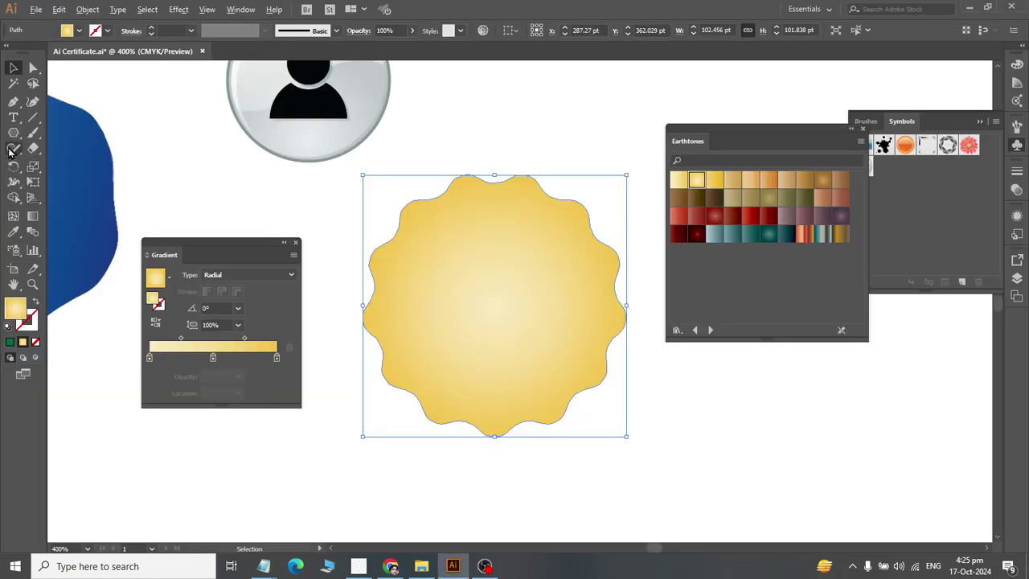
key(ctrl+shift+a)
drag(13, 132, 56, 177)
key(m)
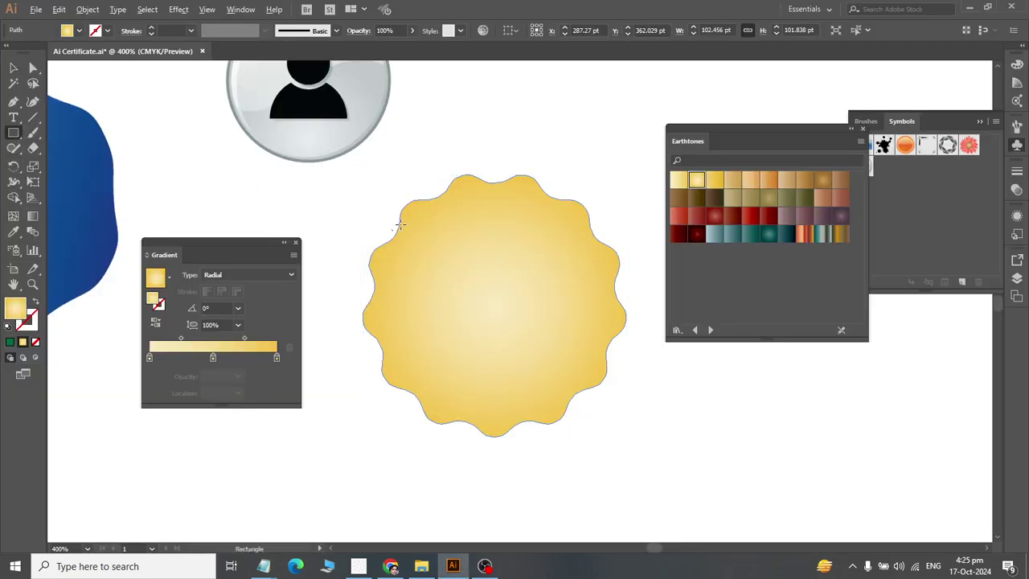
drag(456, 285, 348, 270)
drag(559, 339, 628, 502)
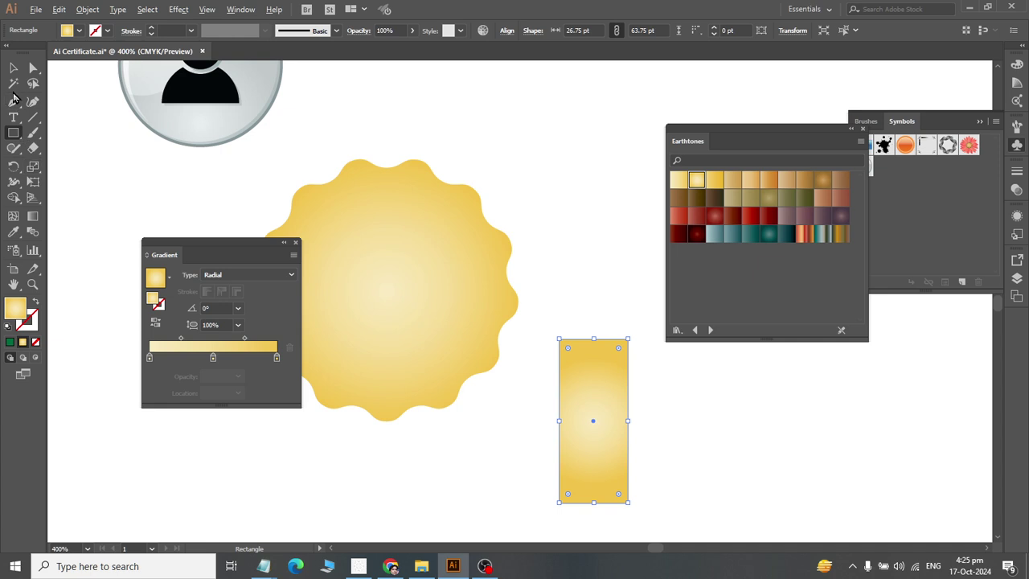
- Add an anchor point at the middle of the gold rectangle's bottom edge
drag(14, 101, 62, 119)
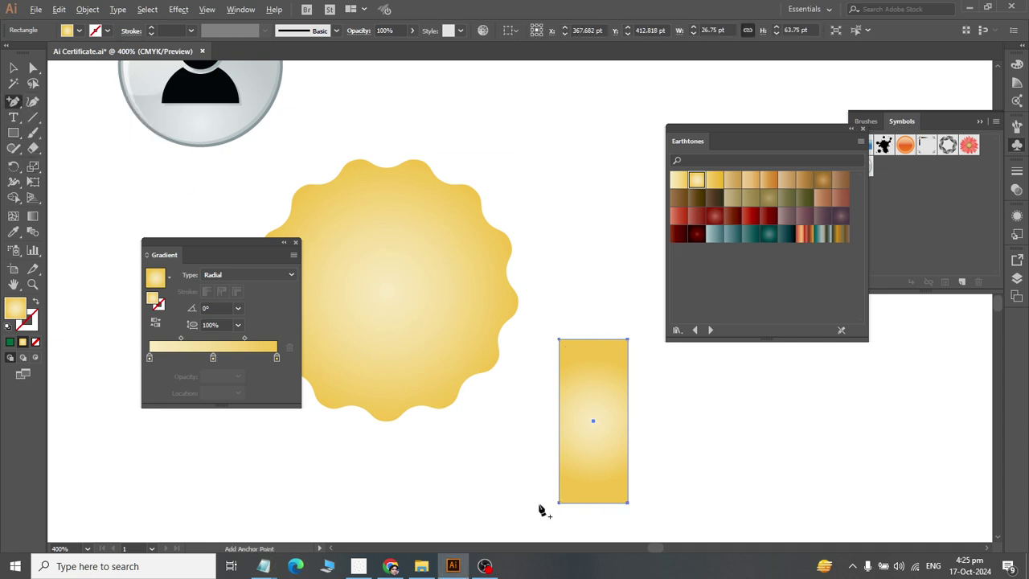
click(595, 505)
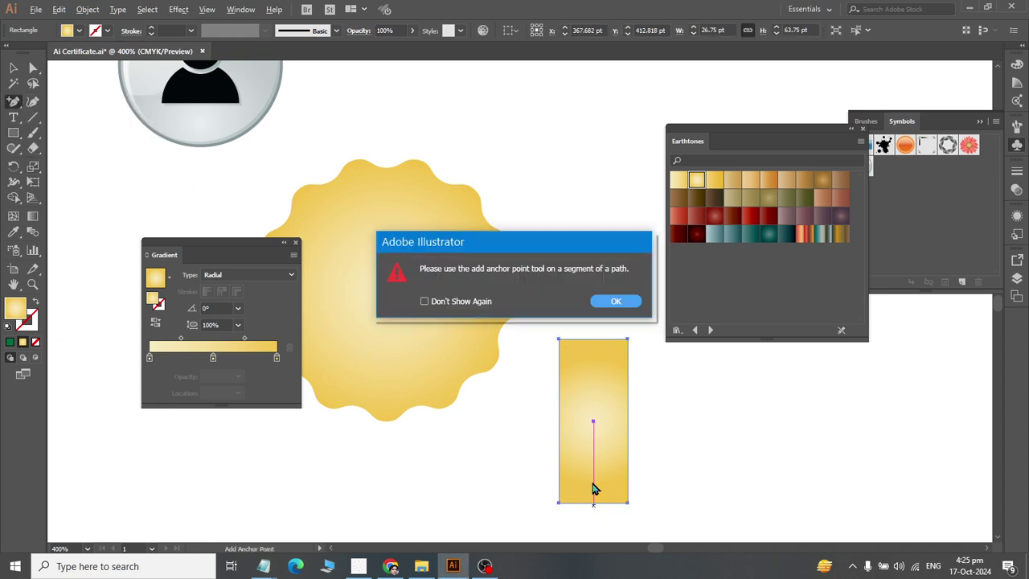
click(616, 301)
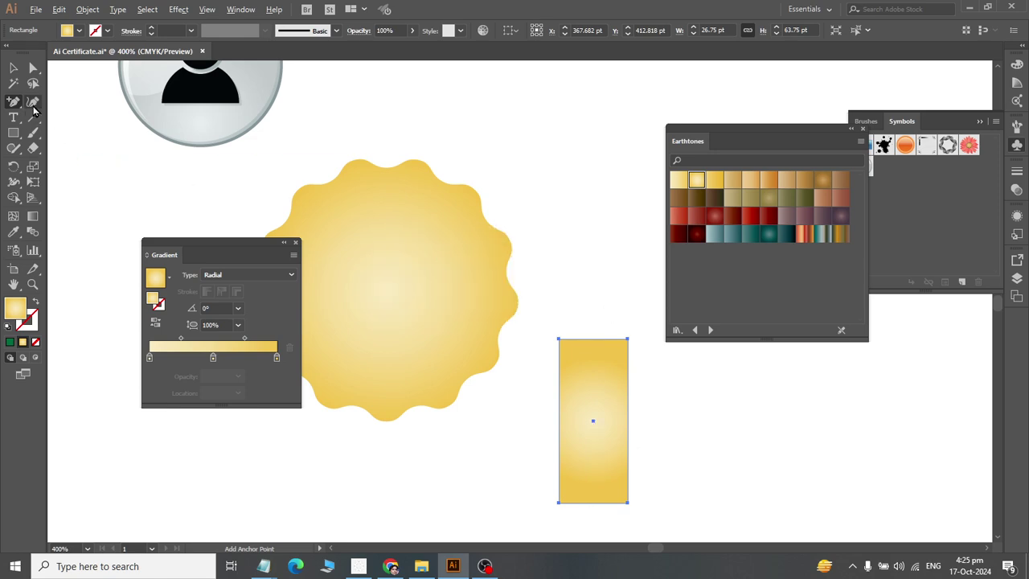
drag(14, 102, 81, 110)
click(593, 503)
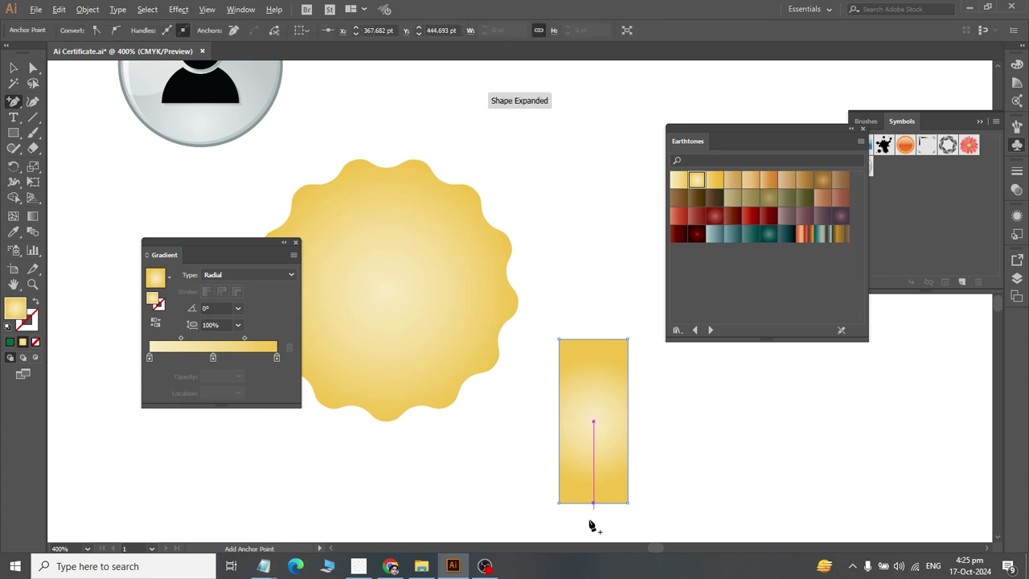
- Move the rectangle's bottom-middle anchor point up about 18 pt to form a V-shaped ribbon notch
click(33, 67)
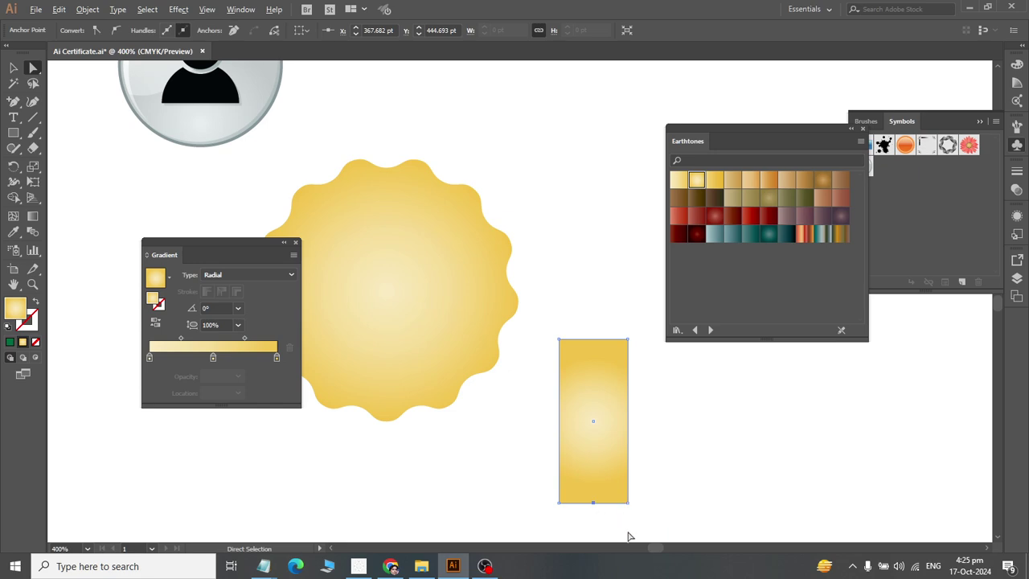
key(Up)
key(Up)
key(Up)
key(Up)
key(Up)
key(Up)
key(Up)
key(Up)
key(Up)
key(Up)
key(Up)
key(Up)
key(Up)
key(Up)
key(Up)
key(Up)
key(Up)
key(Up)
key(Up)
key(Up)
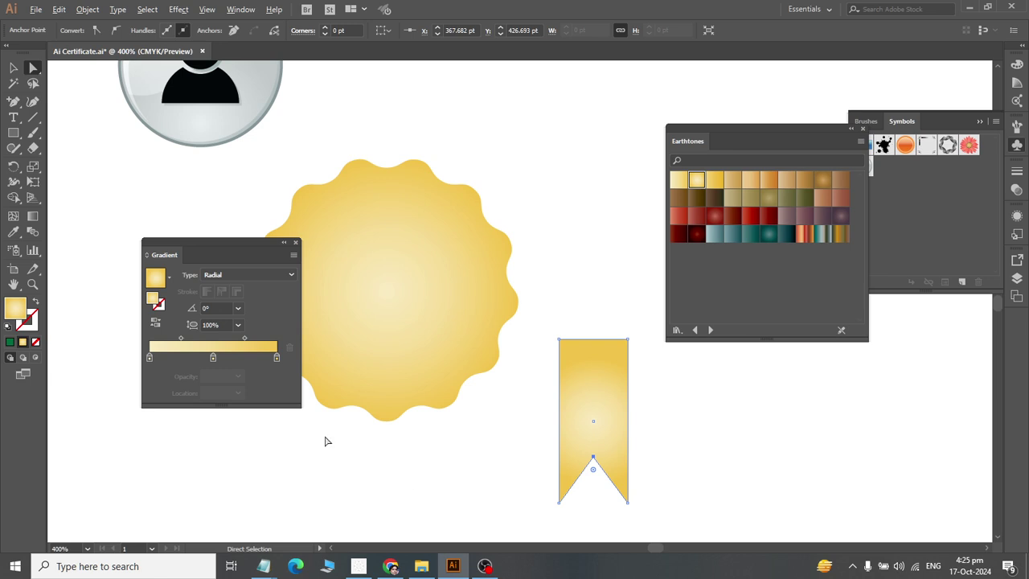
- Select the whole notched ribbon and set up a previewed Arc warp with vertical orientation
click(13, 68)
click(552, 340)
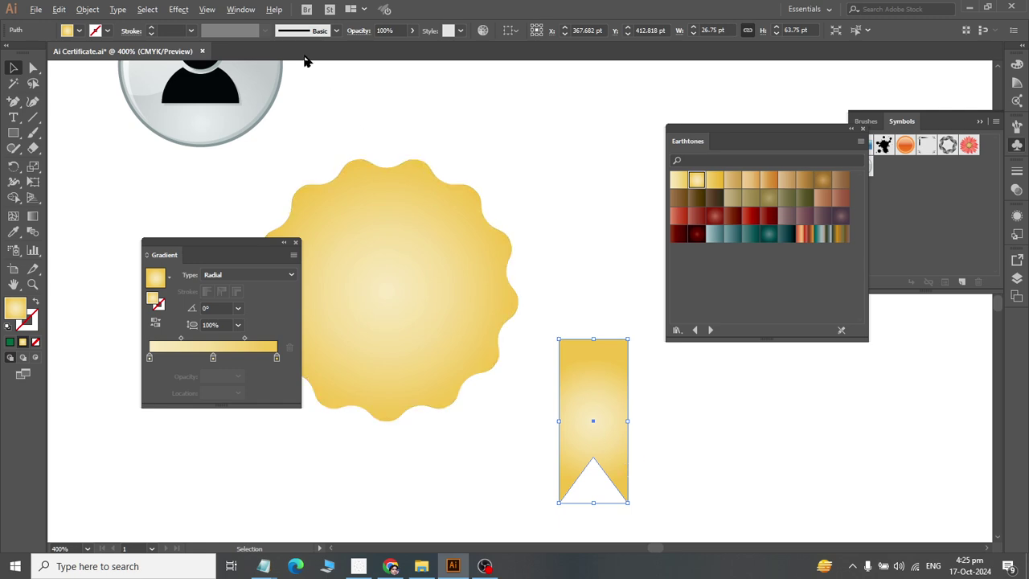
click(180, 10)
mouse_move(226, 203)
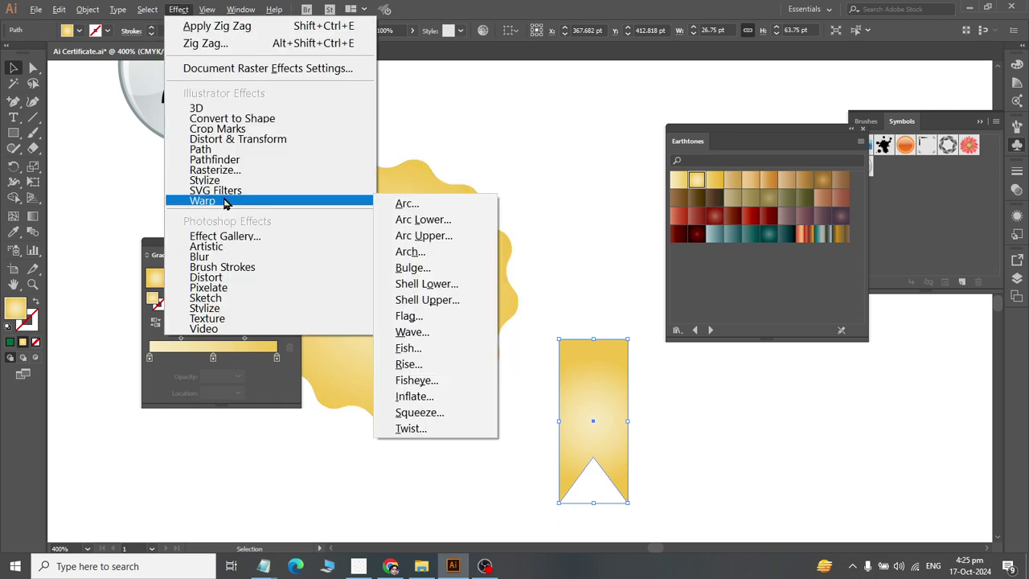
click(427, 215)
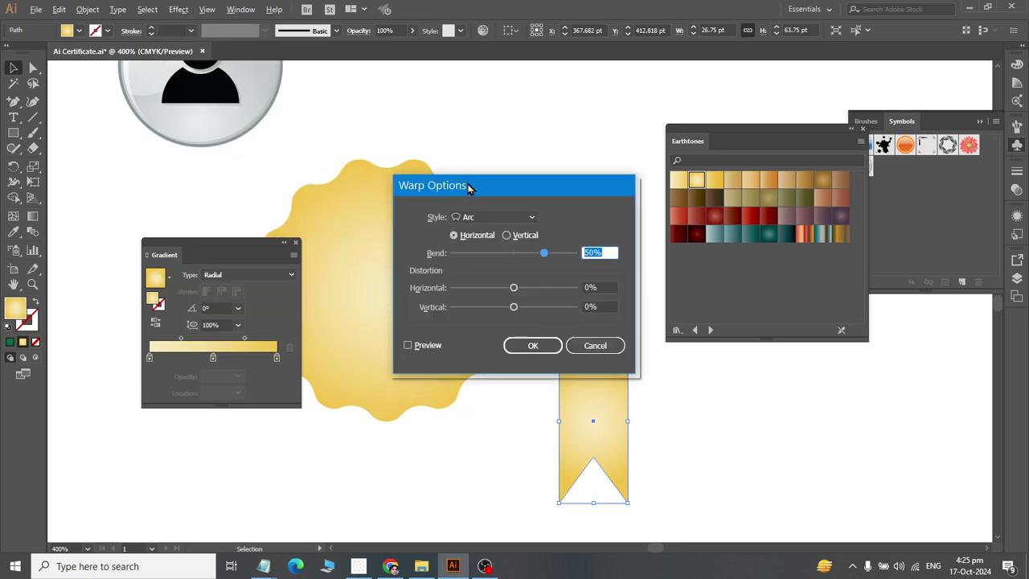
drag(468, 185, 143, 115)
click(83, 275)
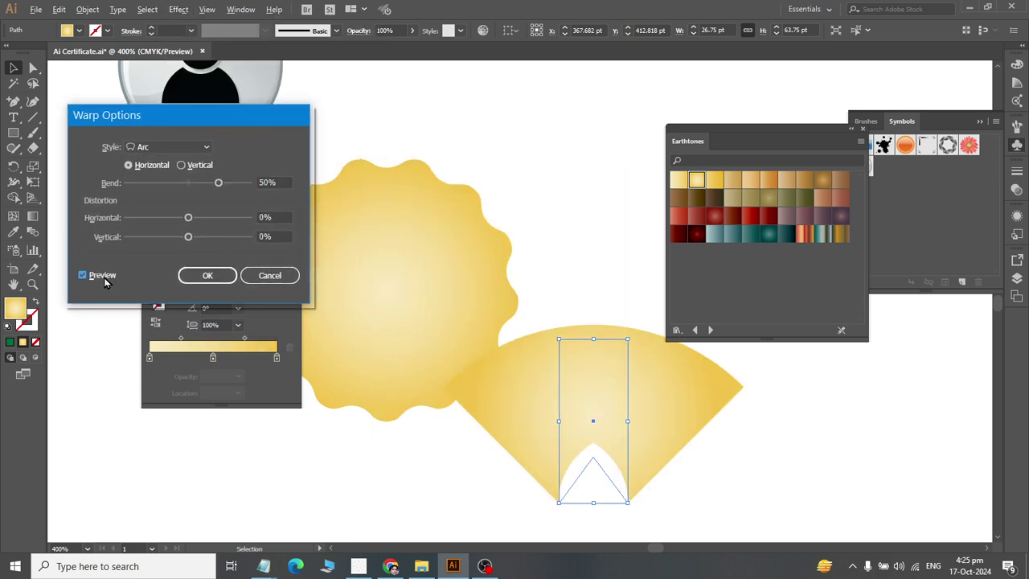
click(191, 169)
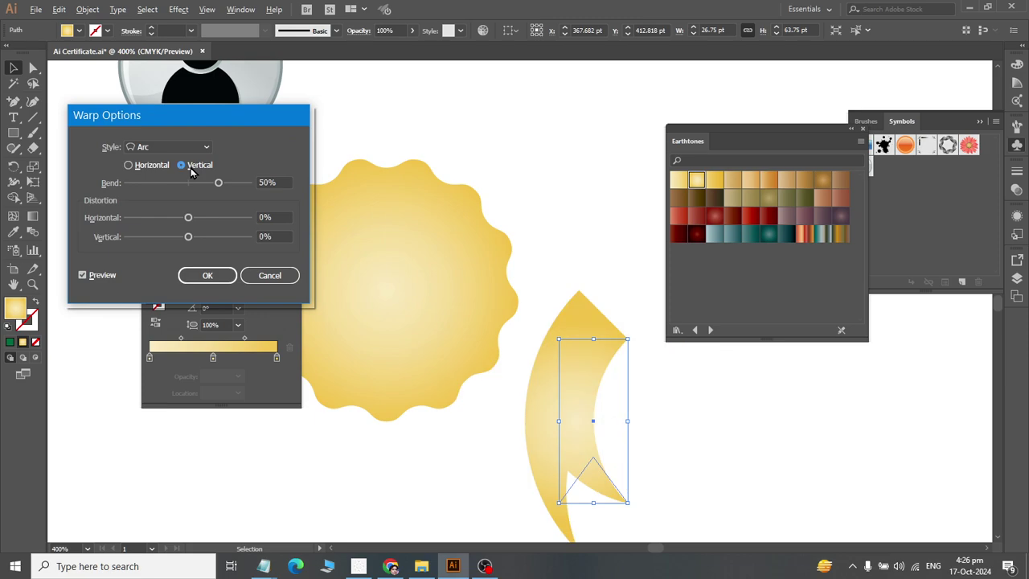
- Check the ribbon curve on the reference certificate in Chrome, return to Illustrator and apply the Arc warp with a 30% bend
key(alt+Tab)
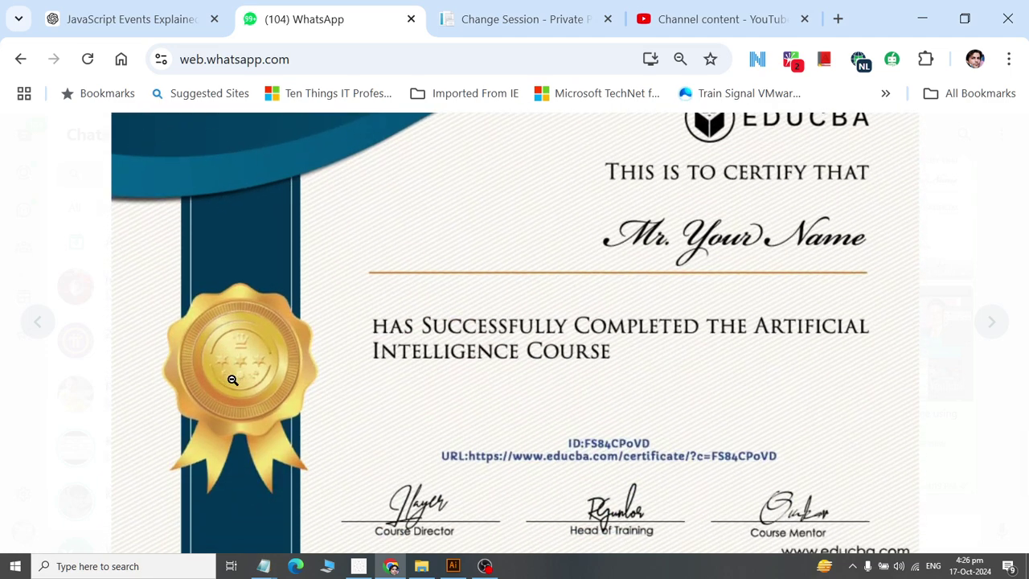
key(alt+Tab)
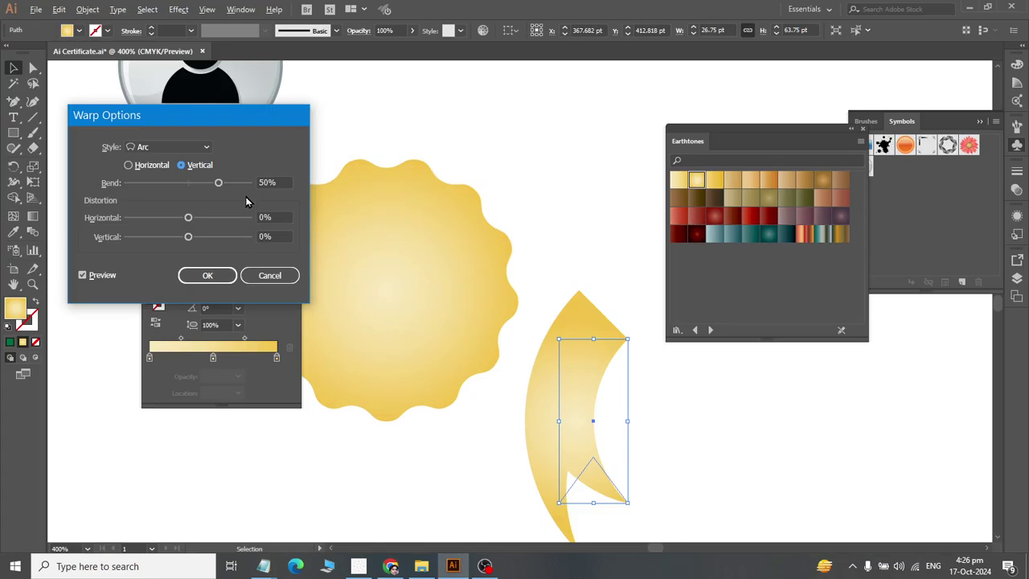
mouse_move(218, 184)
mouse_down()
mouse_move(192, 196)
mouse_move(200, 188)
mouse_up()
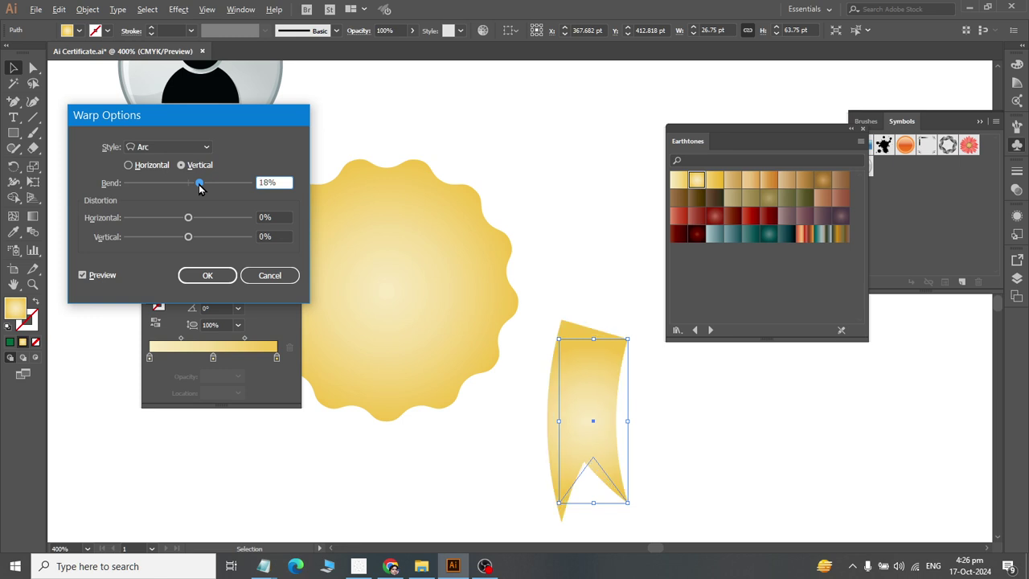
drag(200, 186, 207, 188)
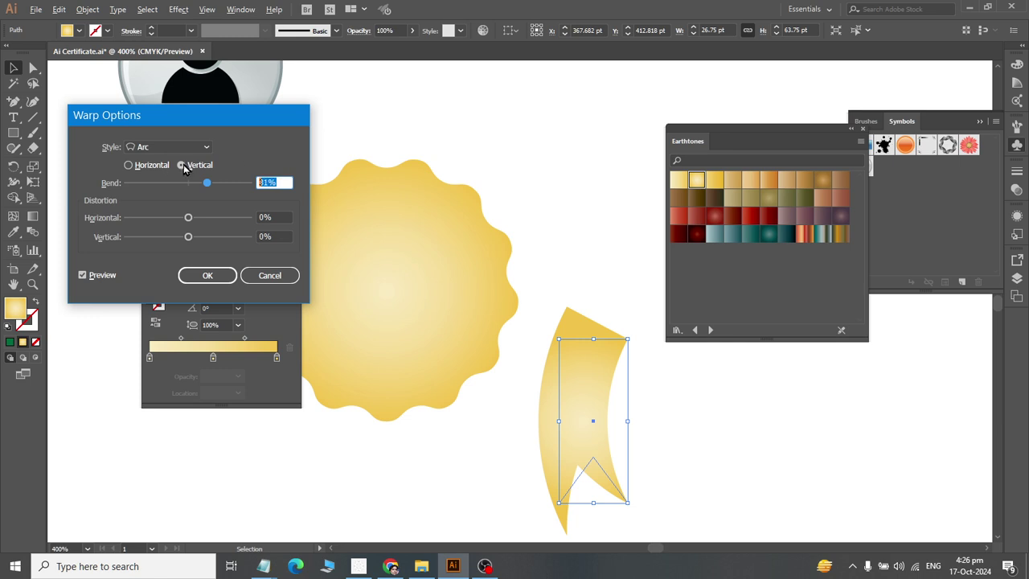
text(30)
click(207, 275)
- Rotate the warped ribbon tail about 13.4° counterclockwise
click(20, 70)
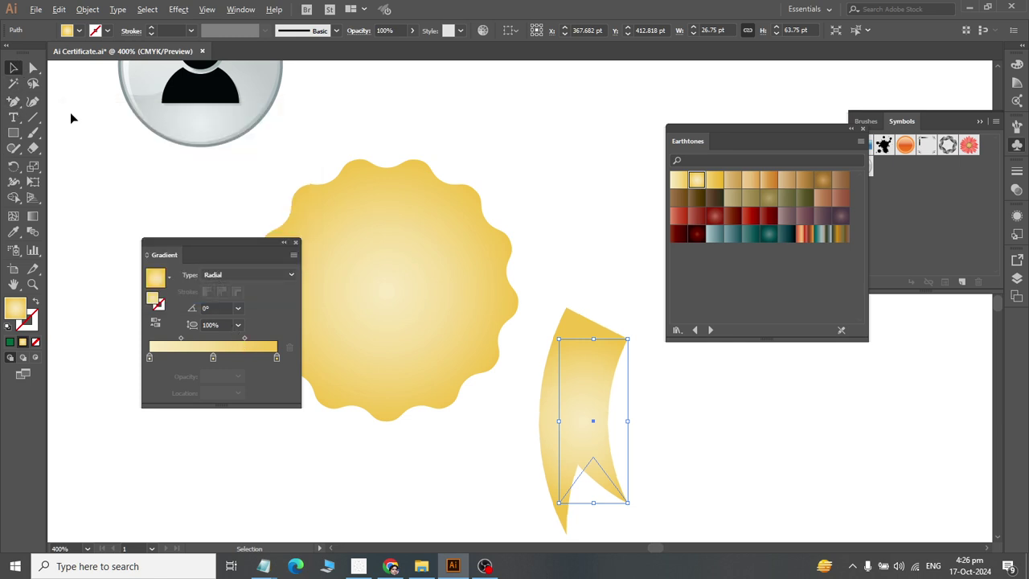
drag(632, 511, 658, 503)
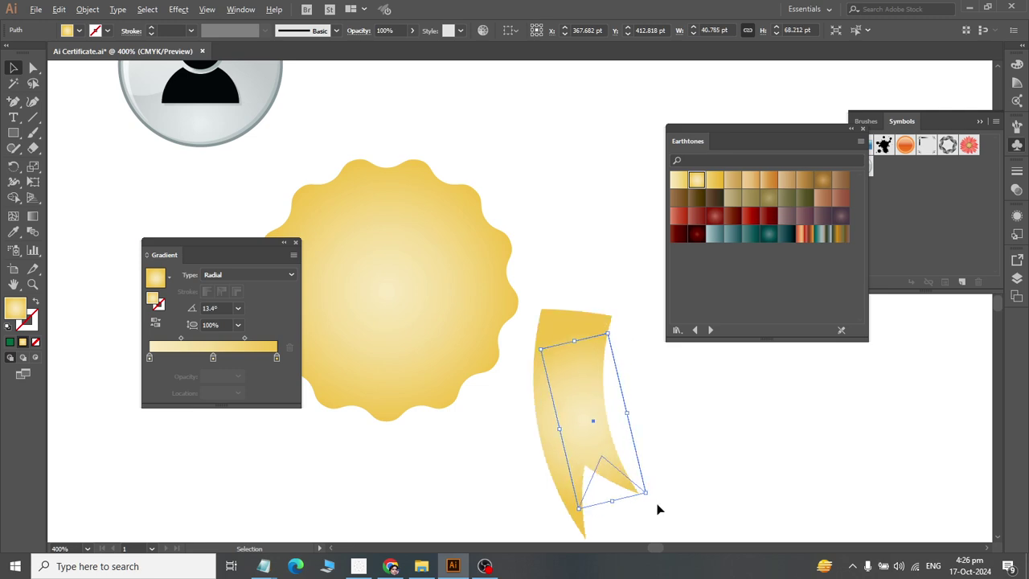
- Scale the warped ribbon tail down to about 34 × 52.6 pt and expand its appearance and its gradient fill into 255 objects
drag(649, 492, 636, 475)
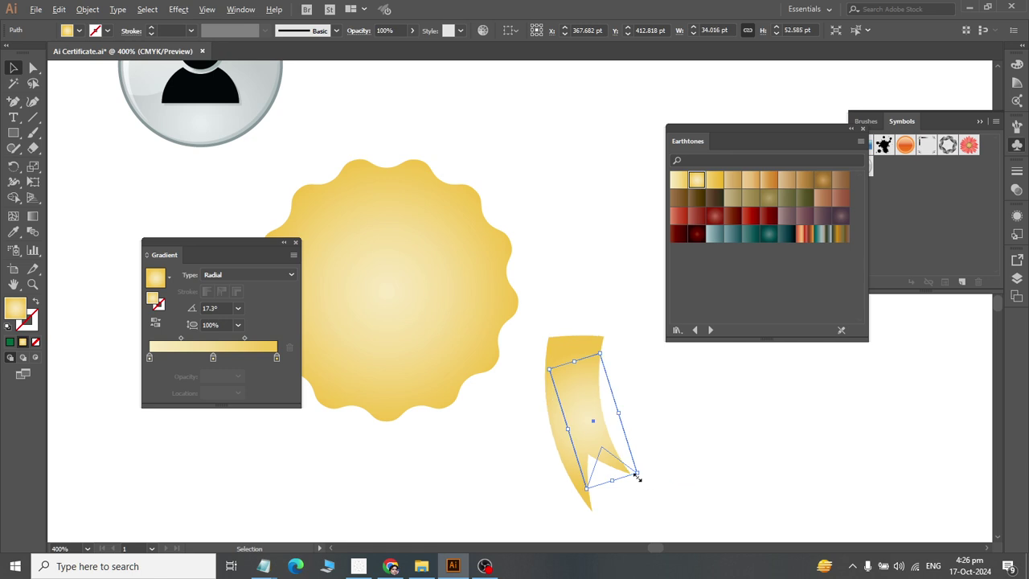
click(84, 10)
click(110, 175)
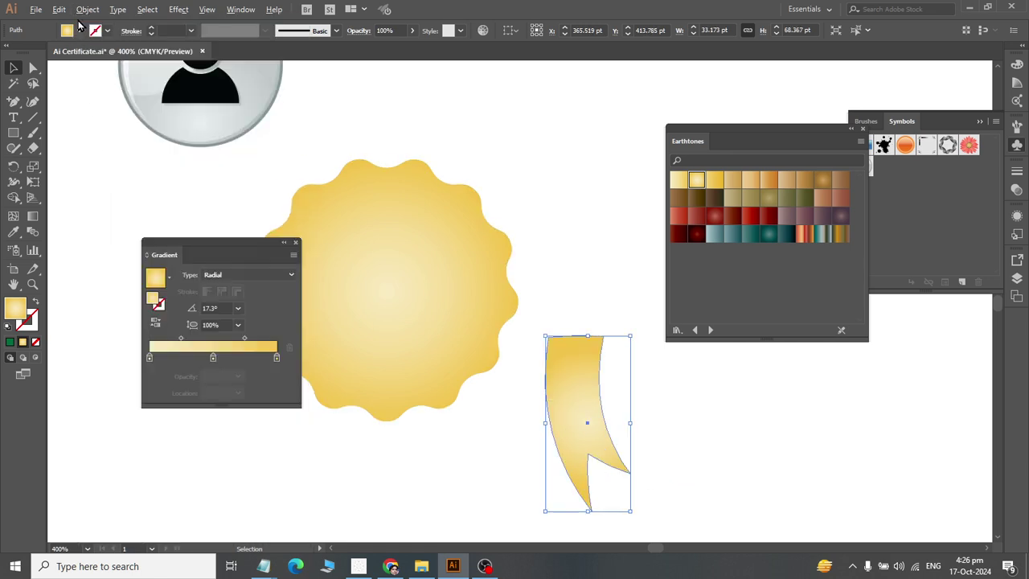
click(87, 9)
click(140, 164)
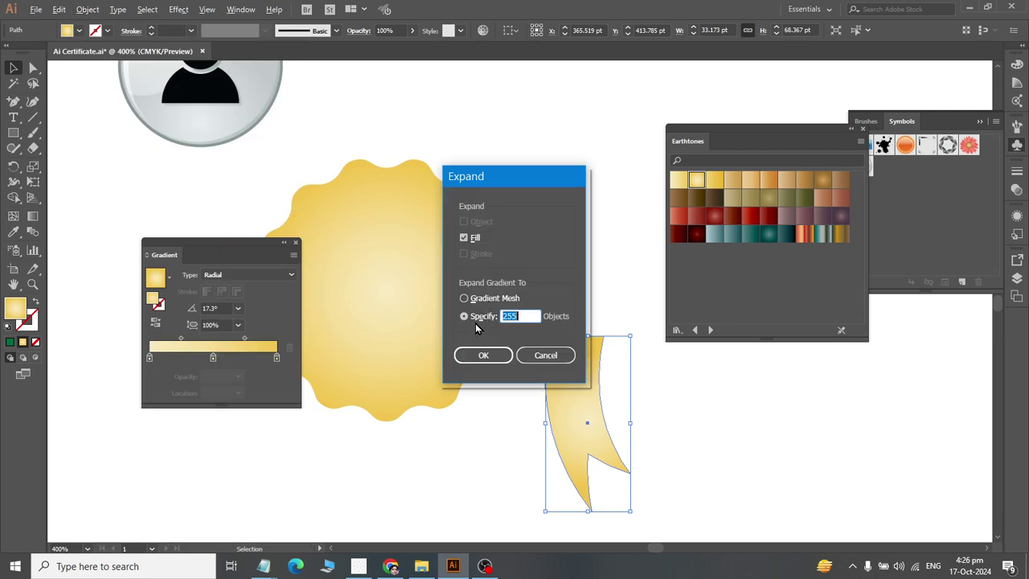
click(479, 355)
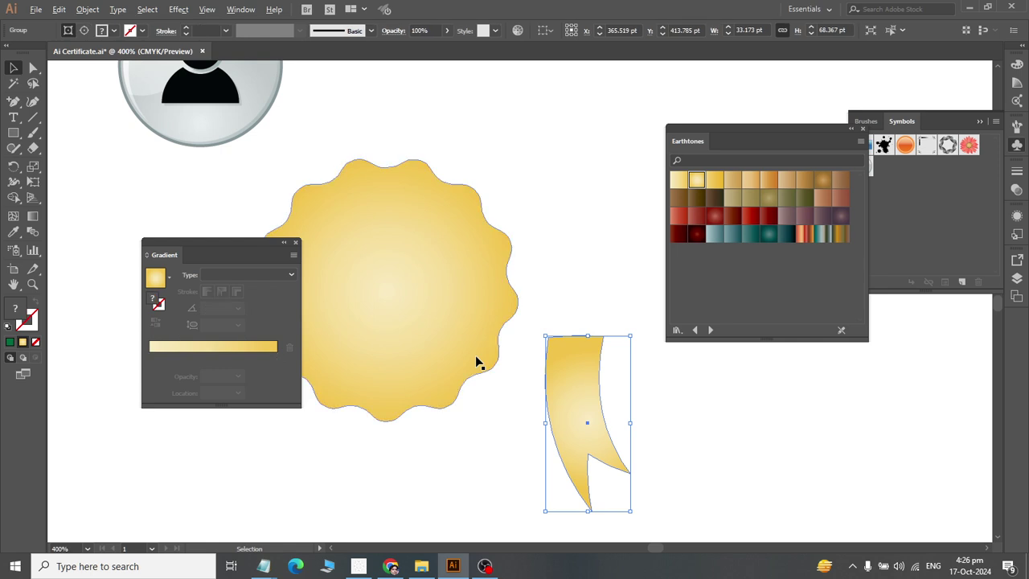
- Move the expanded ribbon tail closer to the seal and centre it horizontally with the seal as key object
click(683, 400)
click(589, 406)
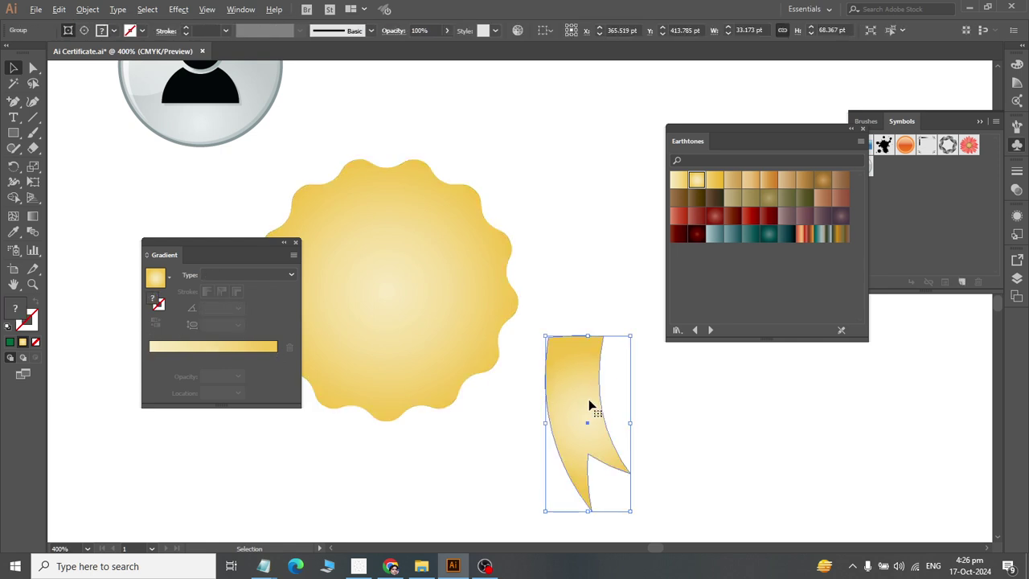
drag(588, 402, 557, 416)
click(505, 266)
click(580, 374)
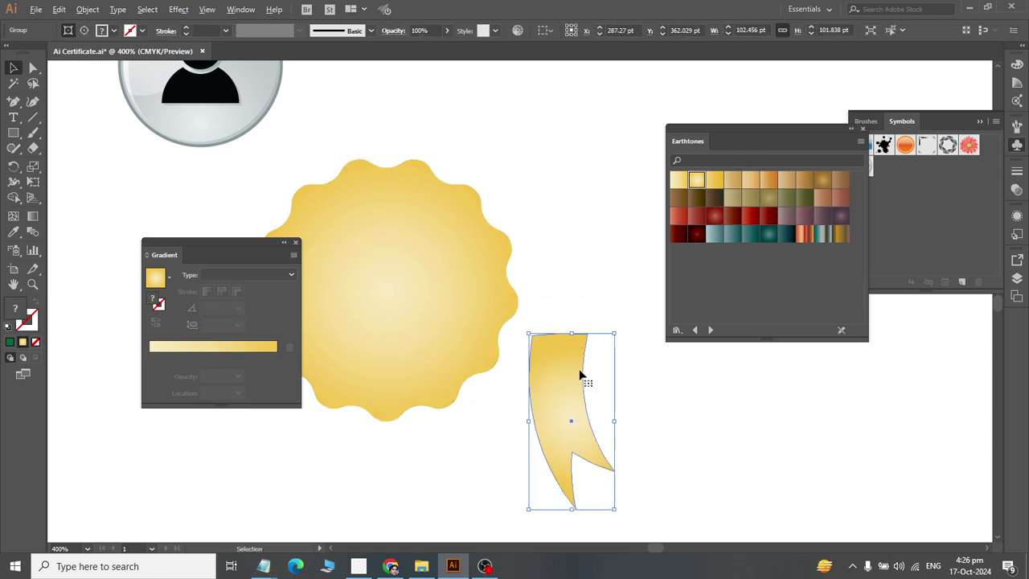
shift+click(414, 326)
click(432, 312)
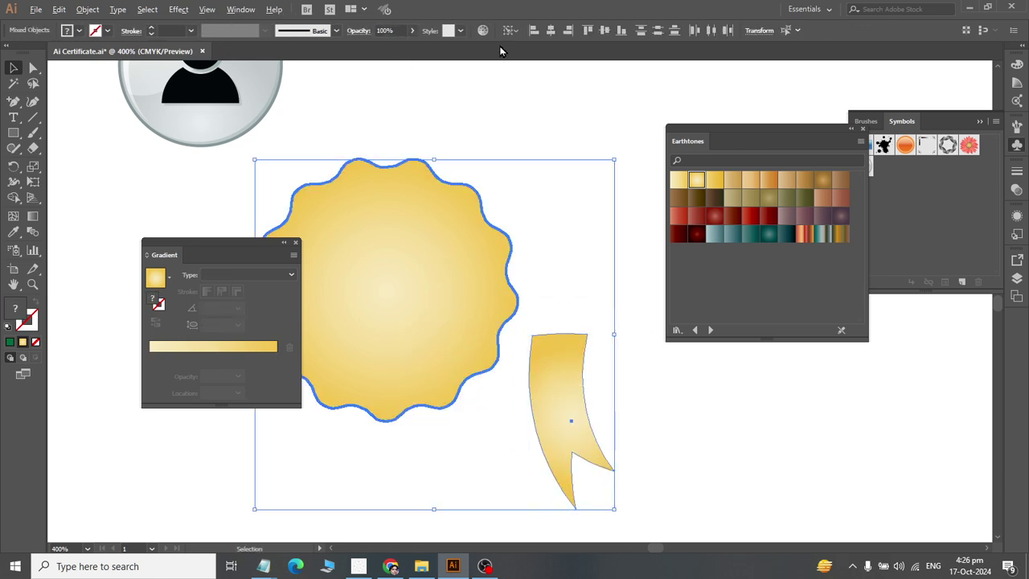
click(550, 30)
click(531, 412)
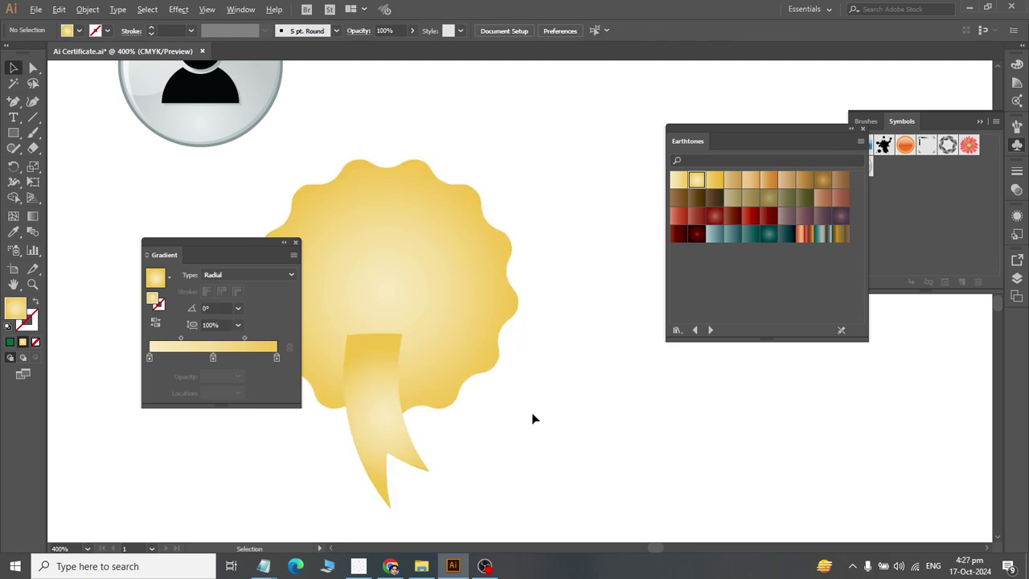
- Show the rulers and place a vertical guide through the seal's centre at about X 286.8 pt
scroll(443, 382, down, 2)
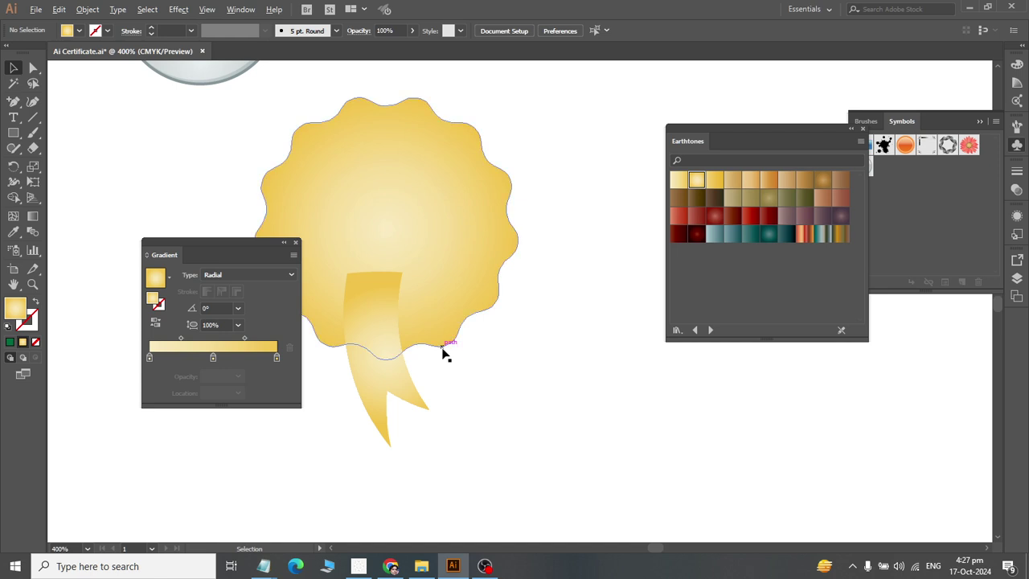
scroll(442, 354, left, 2)
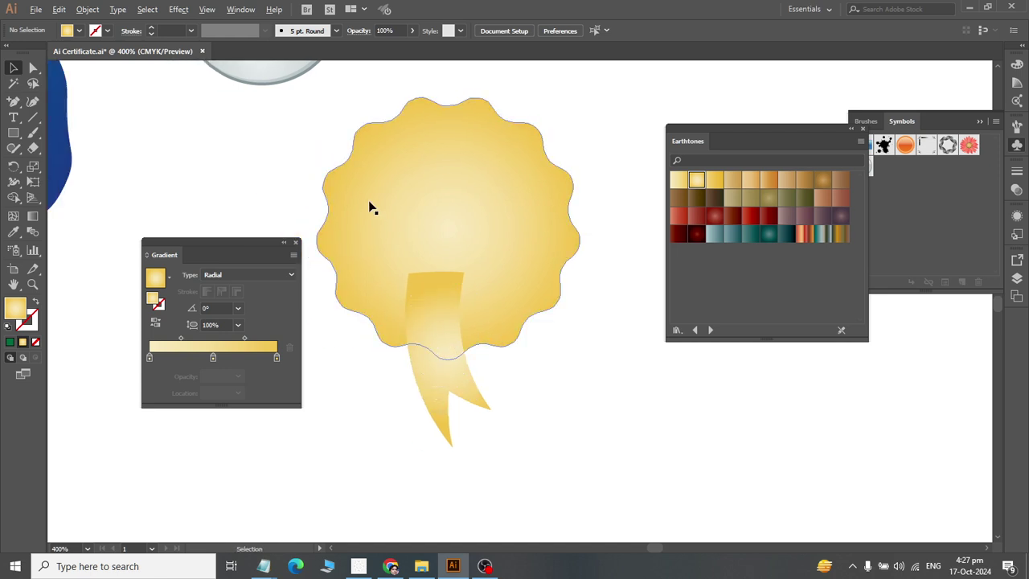
key(ctrl+r)
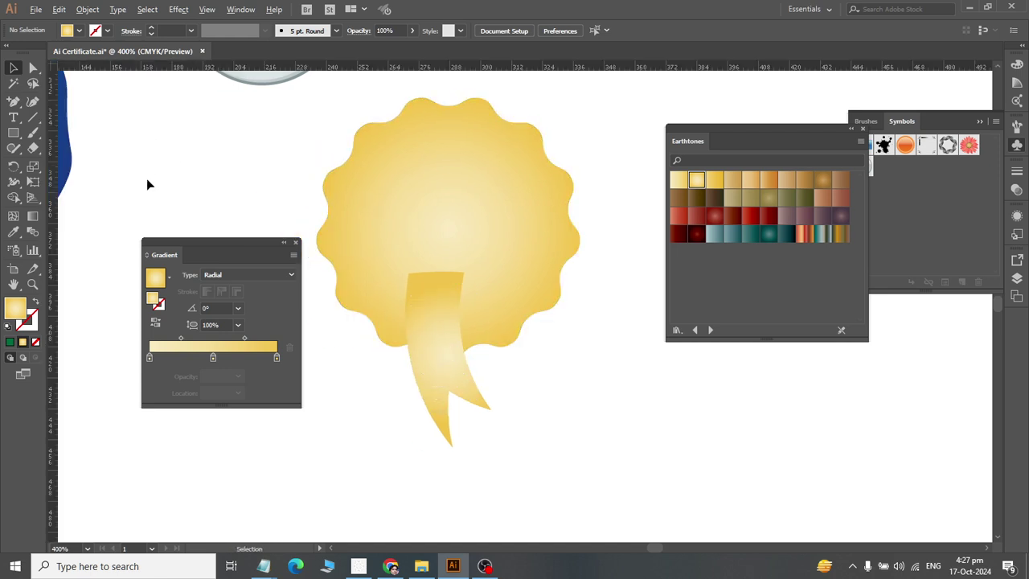
drag(56, 237, 446, 304)
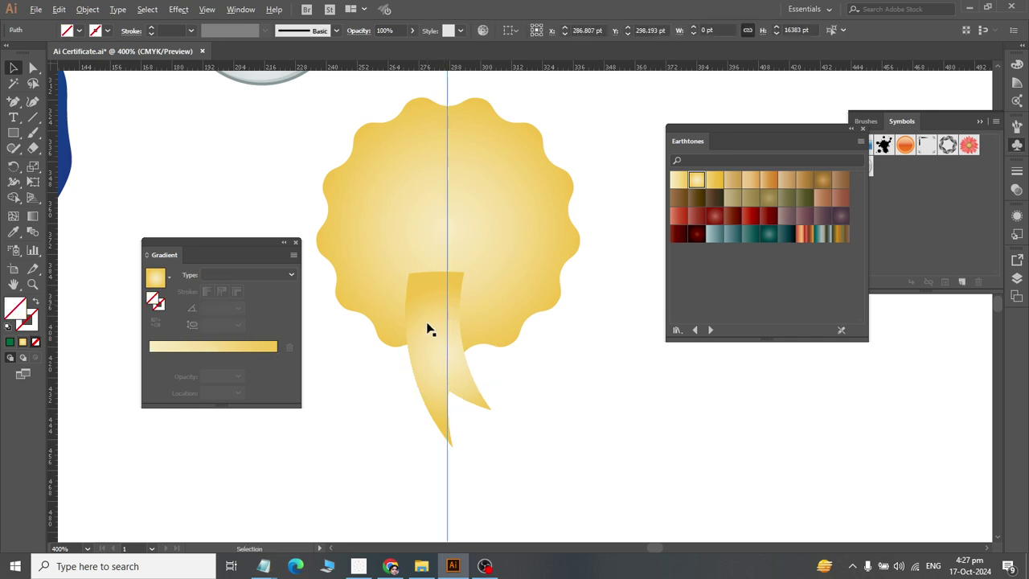
- Move the ribbon tail to the right side of the guide and compare its placement with the reference certificate in Chrome
click(426, 332)
drag(426, 332, 469, 317)
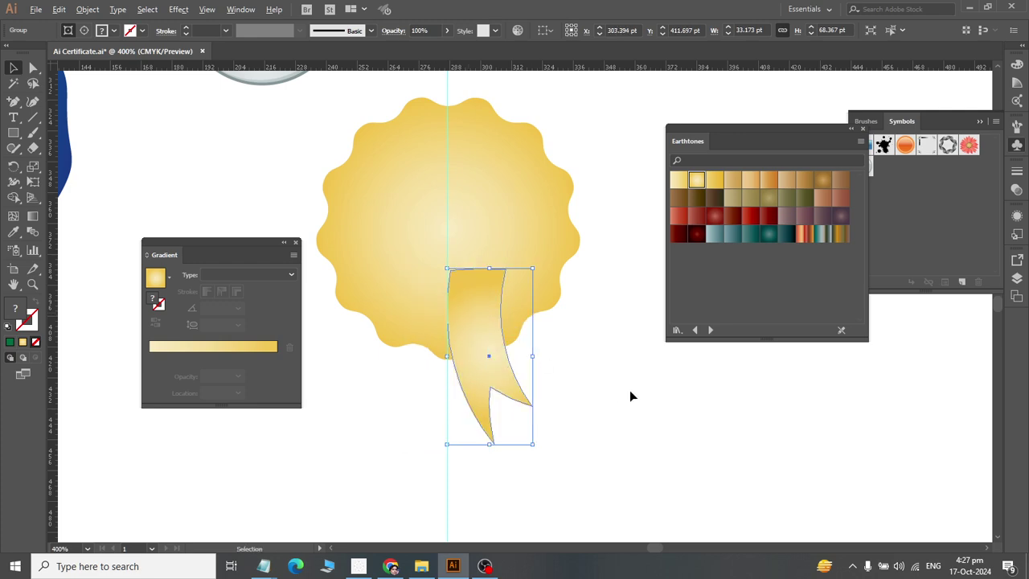
key(alt+Tab)
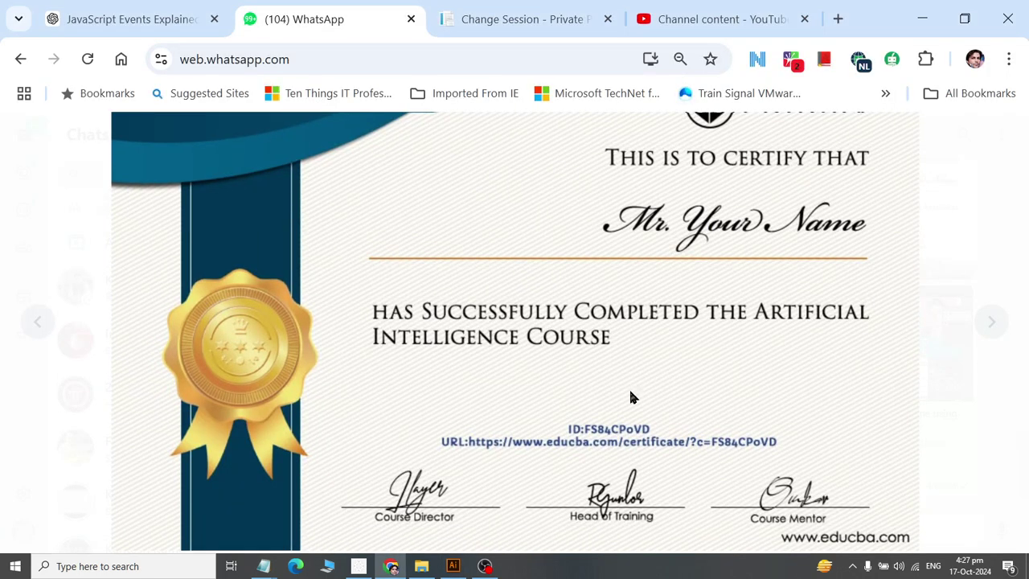
key(alt+Tab)
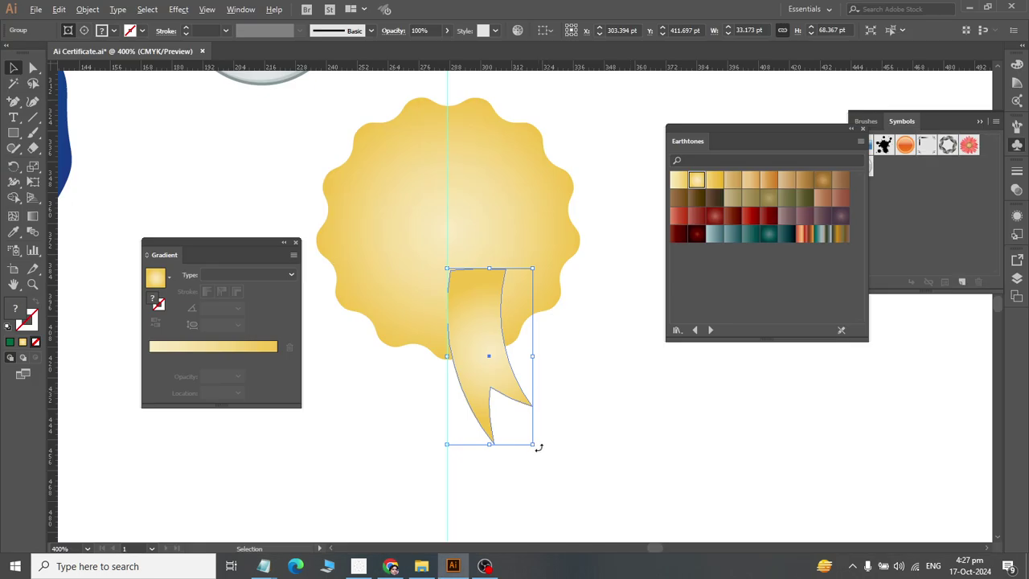
- Rotate the ribbon tail about 16° counterclockwise and reposition it slightly lower with its upper-left corner on the guide
drag(539, 447, 575, 440)
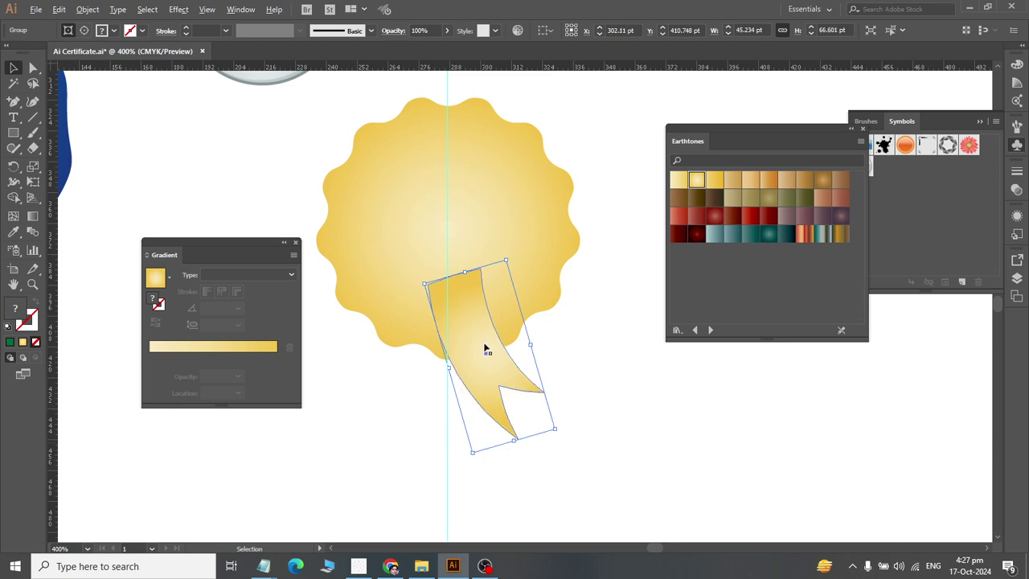
drag(479, 344, 499, 341)
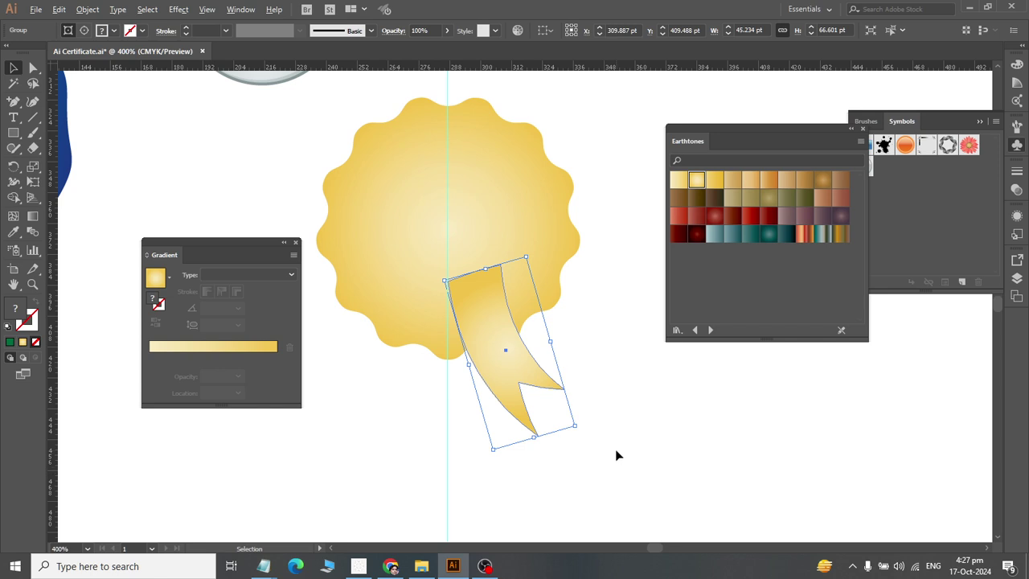
click(613, 427)
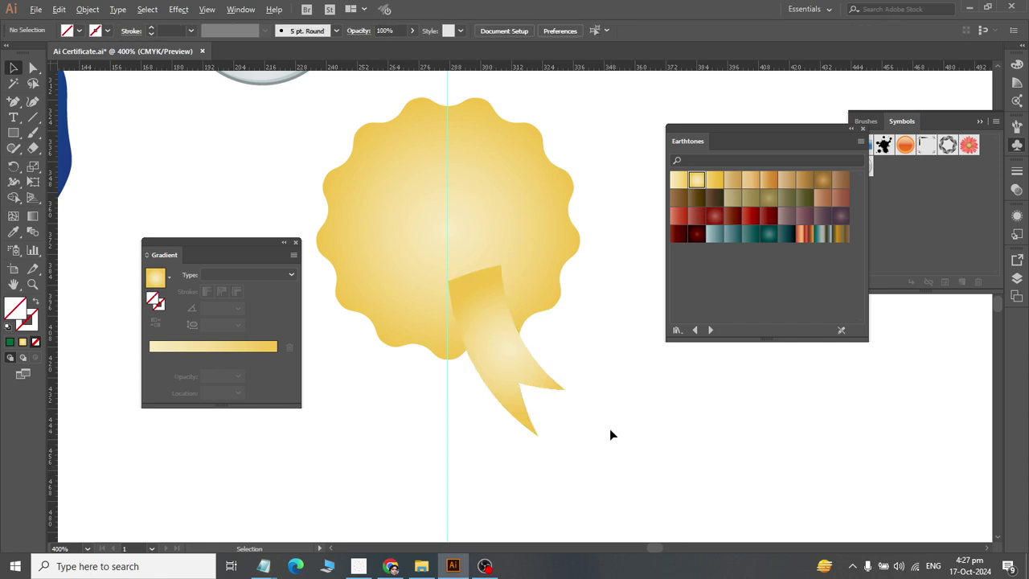
drag(499, 362, 502, 384)
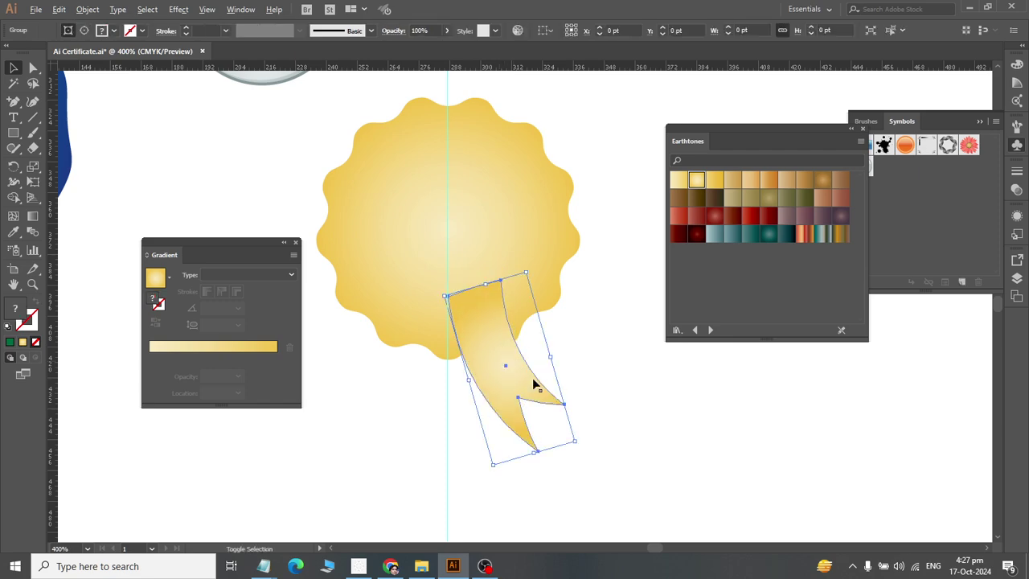
click(593, 375)
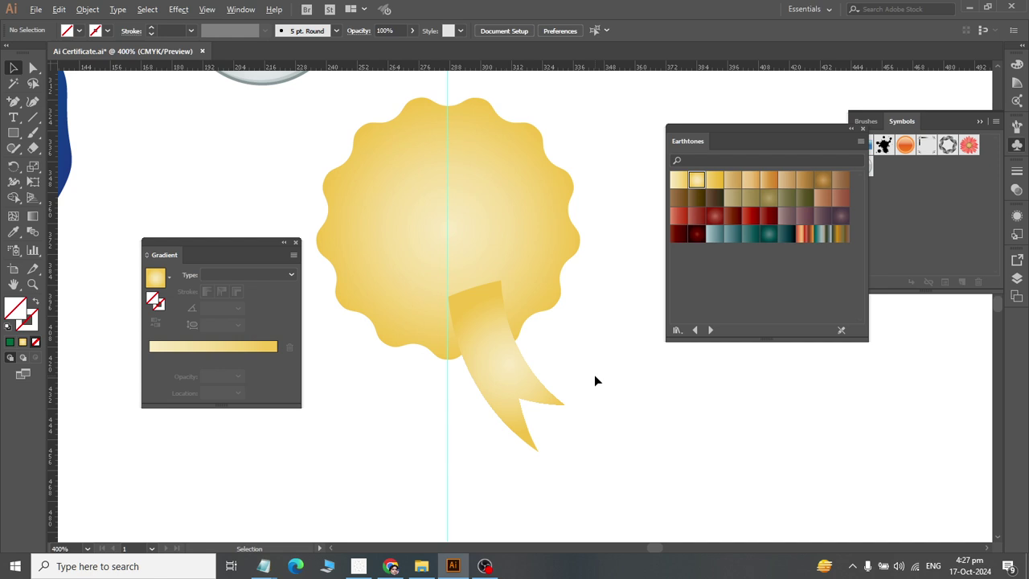
- Reflect a copy of the ribbon tail across the vertical axis at its upper-left corner on the guide
click(492, 361)
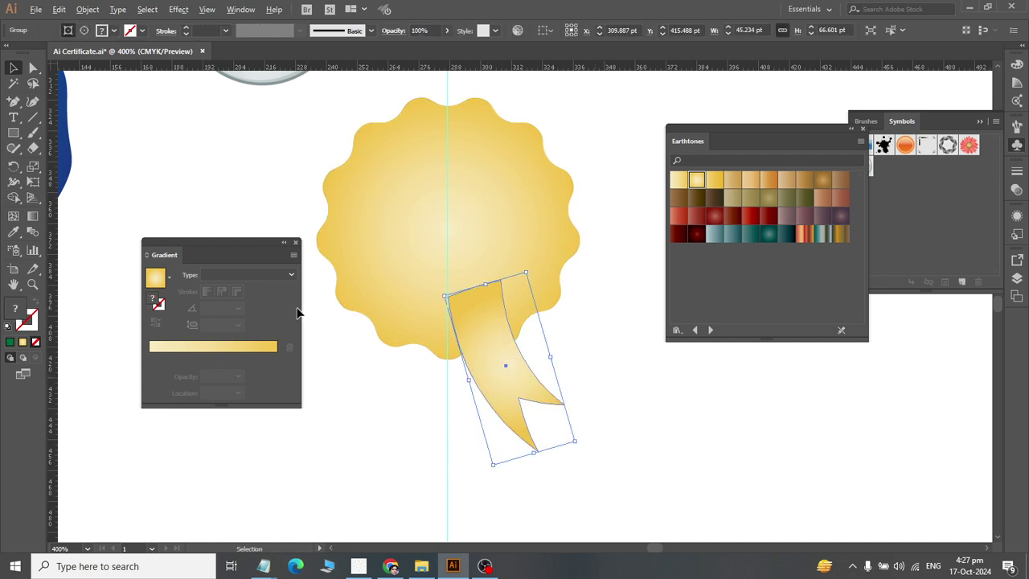
click(13, 166)
click(44, 181)
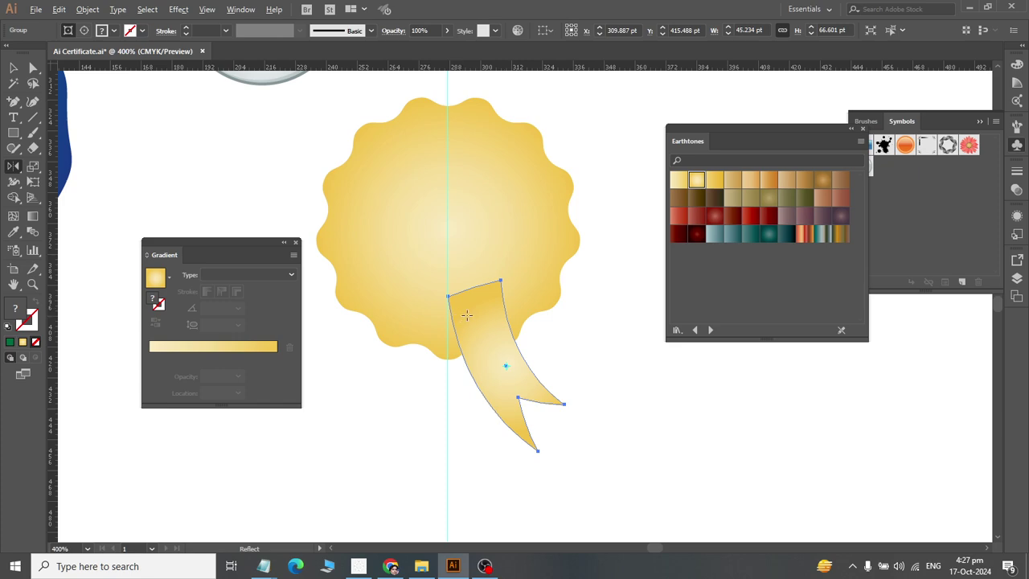
alt+click(448, 295)
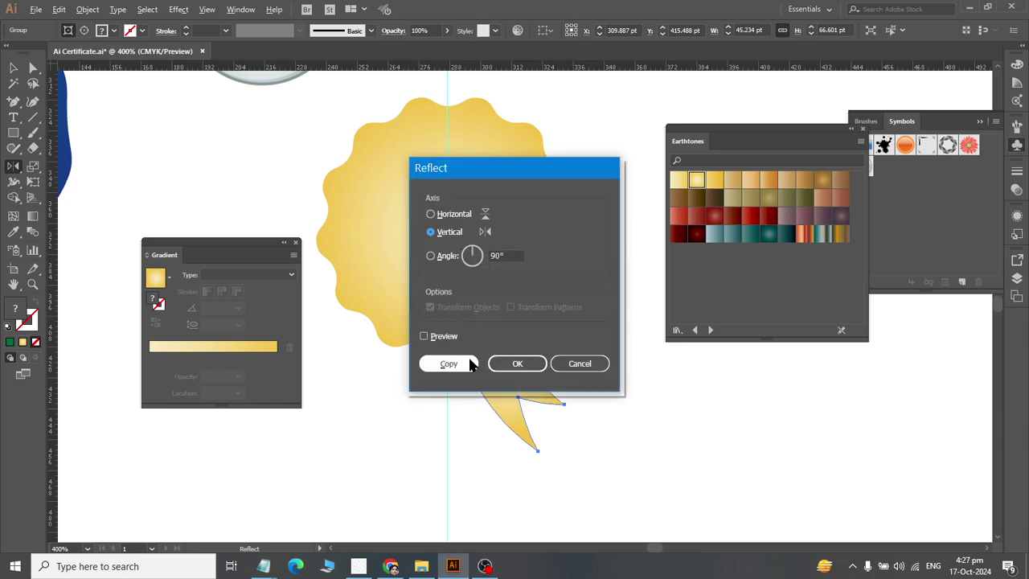
drag(443, 171, 563, 173)
click(542, 338)
click(556, 367)
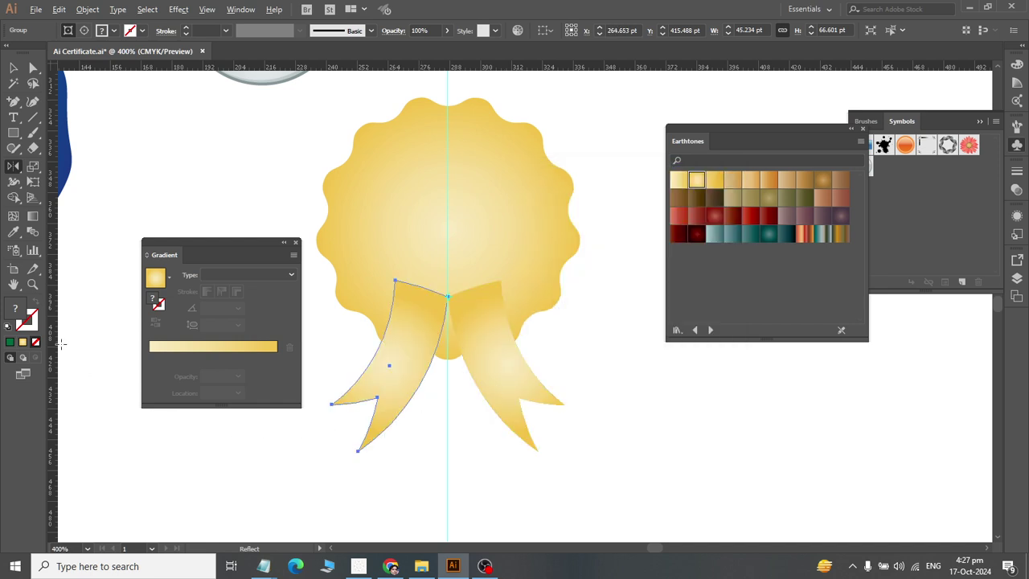
- Bring the scalloped seal to the front of both ribbon tails
click(13, 68)
click(608, 366)
right_click(505, 237)
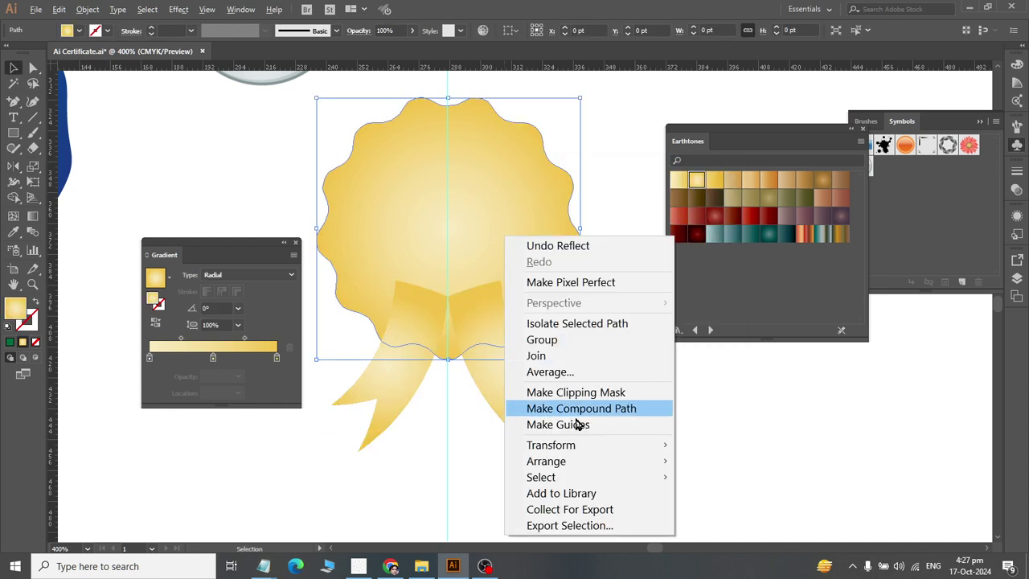
mouse_move(586, 463)
click(698, 461)
click(696, 450)
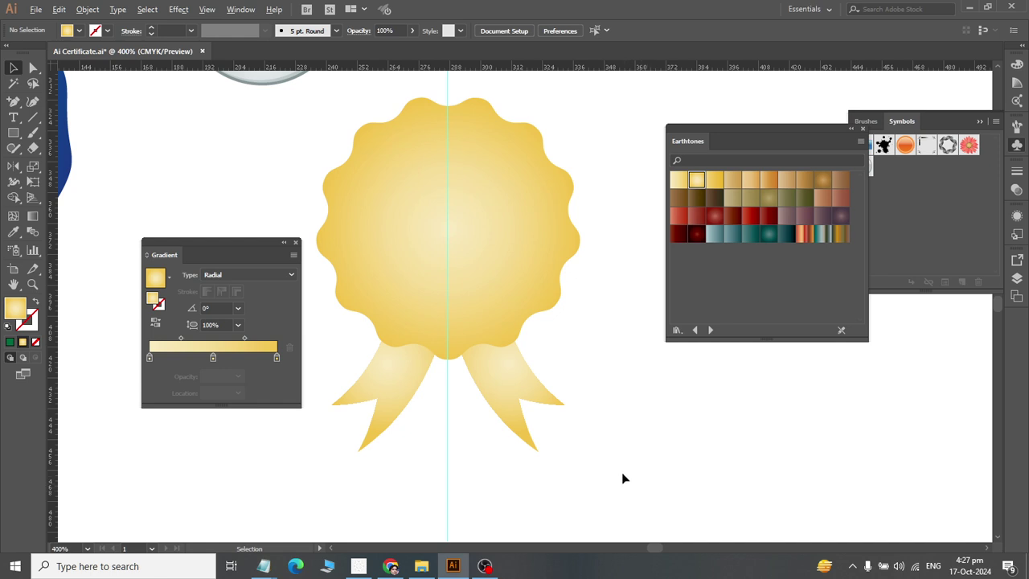
- Clear the guides, check the seal on the reference certificate in Chrome and return to Illustrator
click(206, 9)
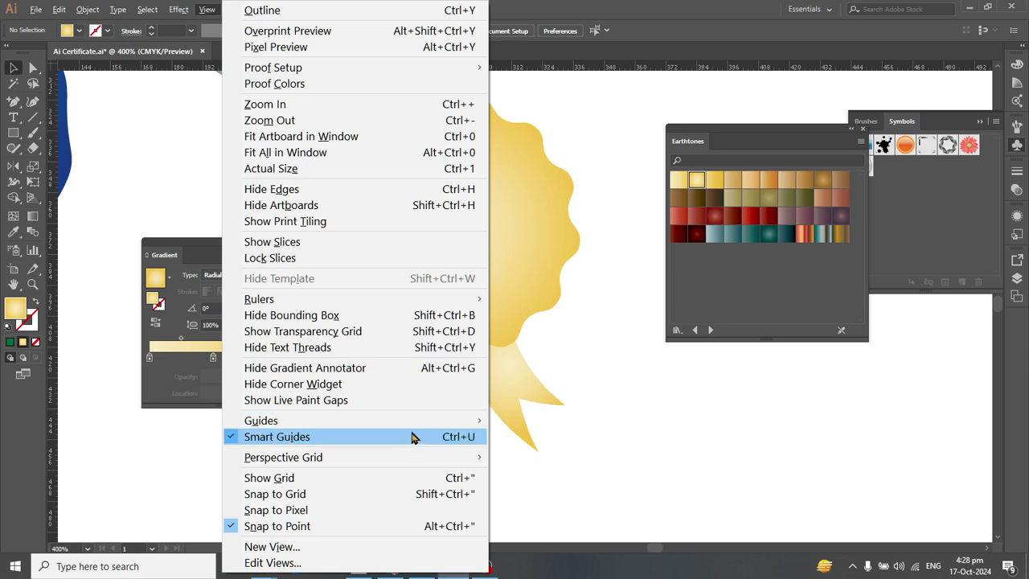
mouse_move(409, 425)
click(585, 485)
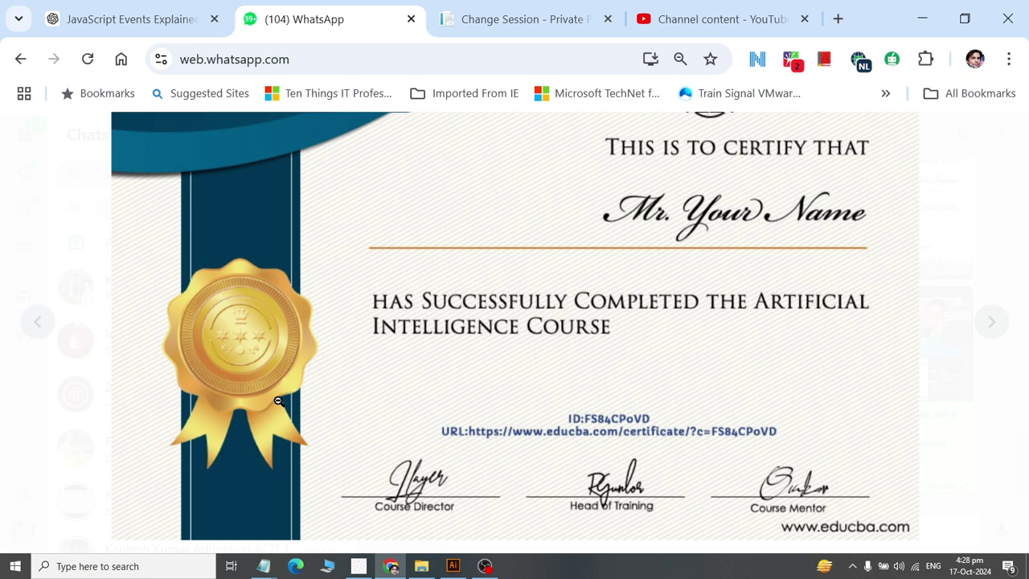
key(alt+Tab)
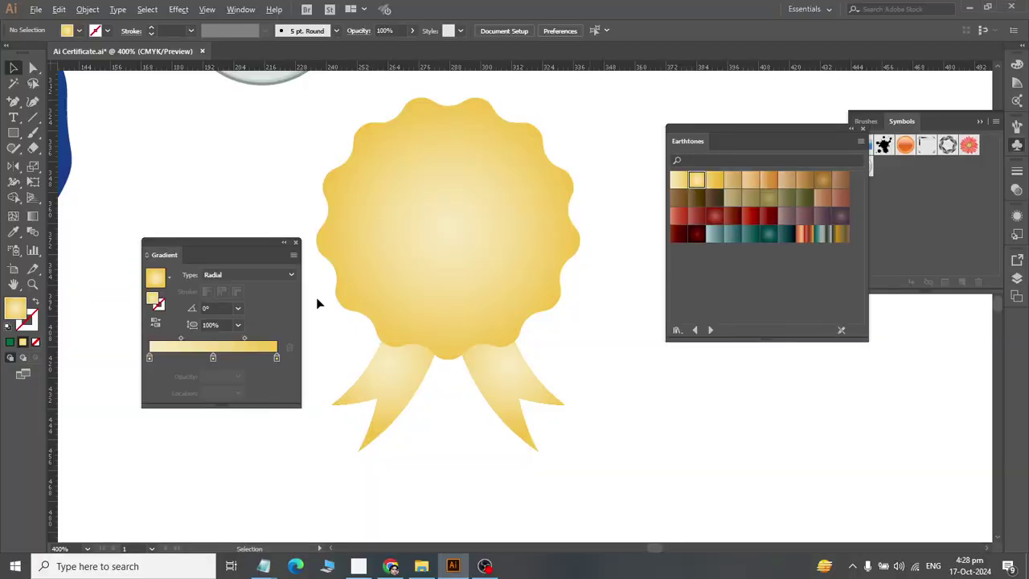
- Draw a circle about 81.5 pt in diameter from the seal's centre and compare it with the reference certificate in Chrome
drag(13, 133, 49, 166)
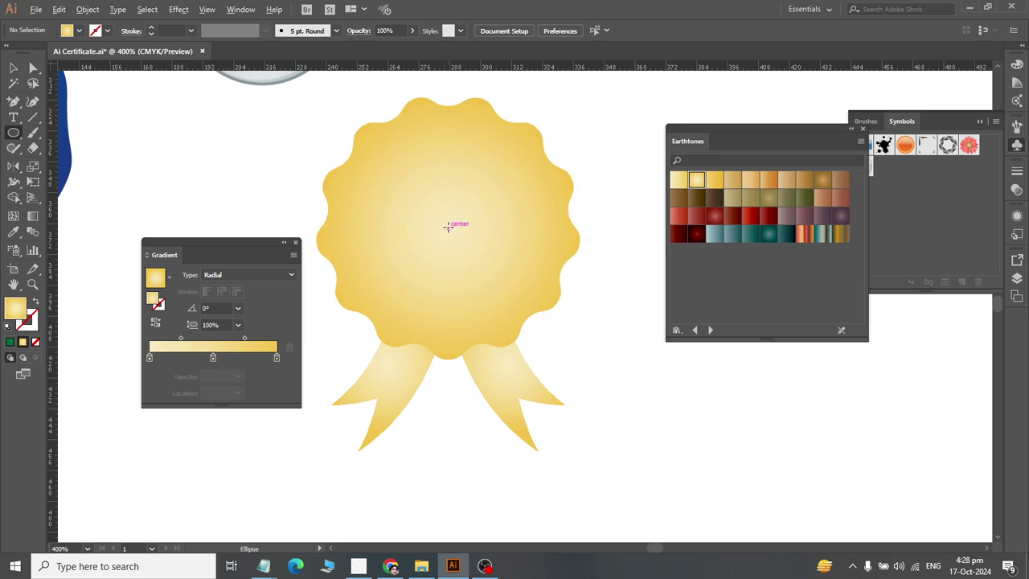
drag(448, 227, 552, 321)
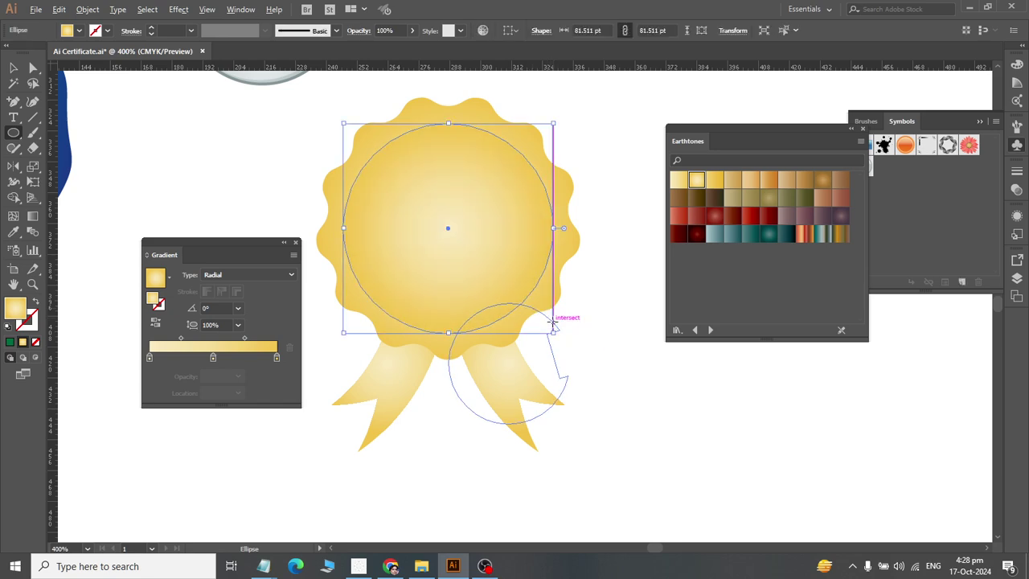
key(alt+Tab)
click(402, 333)
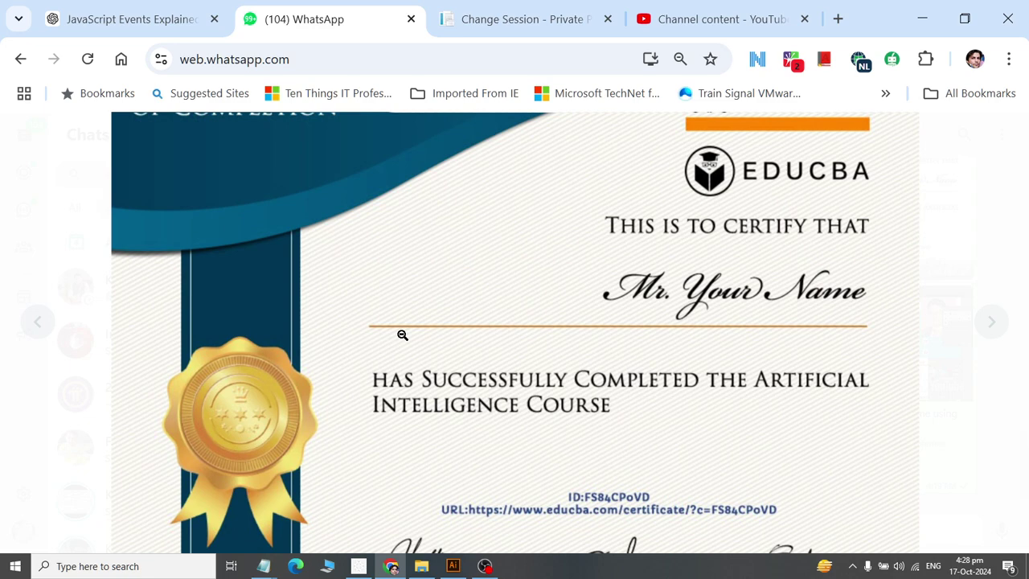
key(alt+Tab)
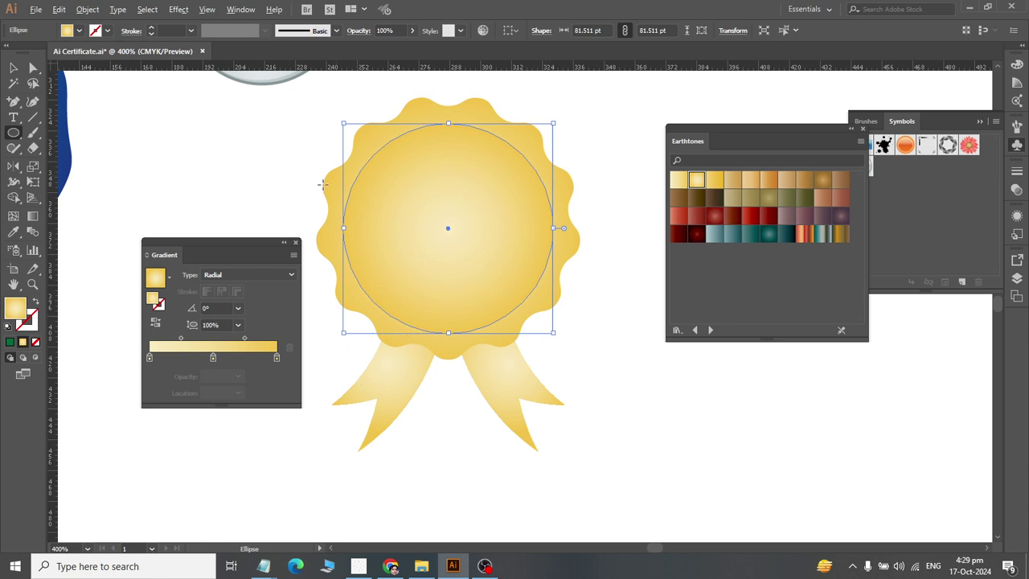
- Select the inner circle on the seal
click(13, 68)
click(341, 529)
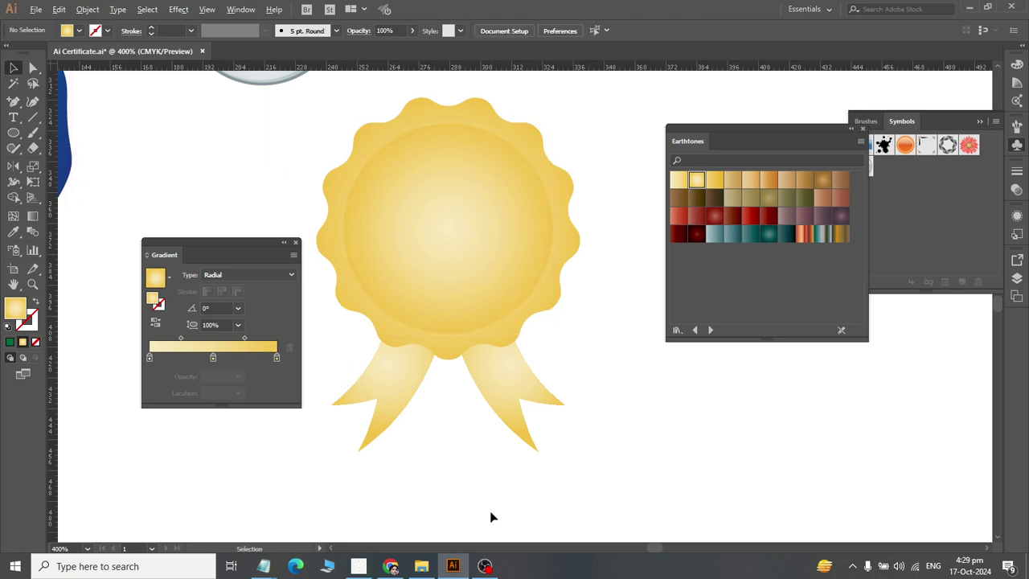
click(439, 259)
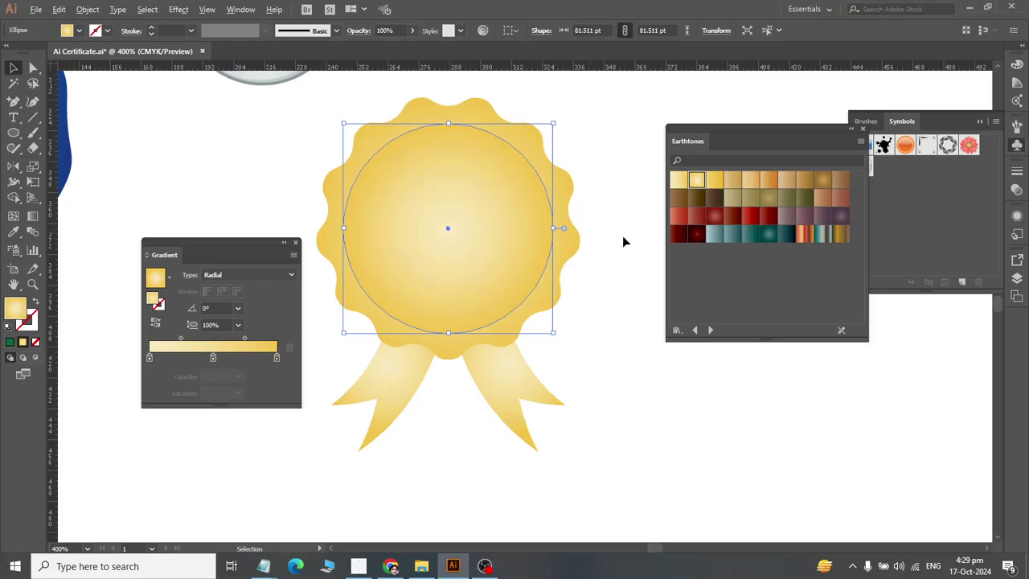
- Fill the inner circle with the brown radial Earthtones gradient and overlay a concentric copy about 78.6 pt in diameter filled with the light gold radial gradient
click(825, 185)
click(654, 442)
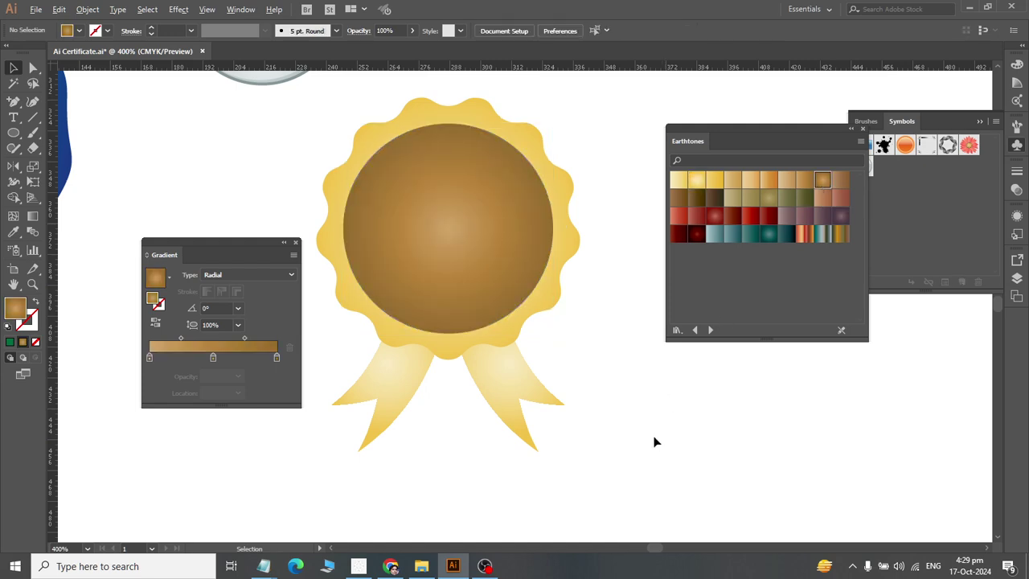
click(479, 291)
key(a)
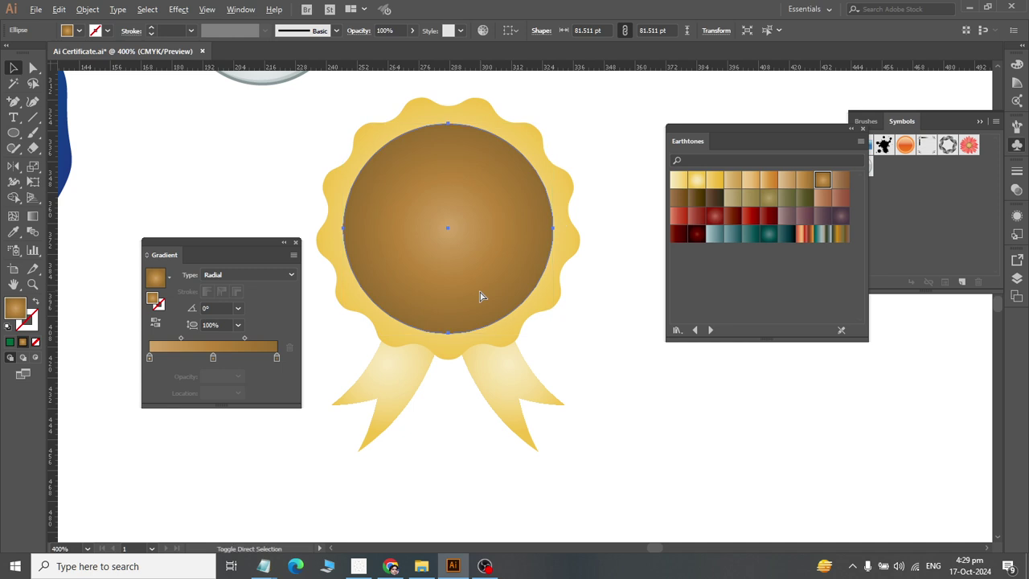
key(v)
drag(554, 335, 551, 340)
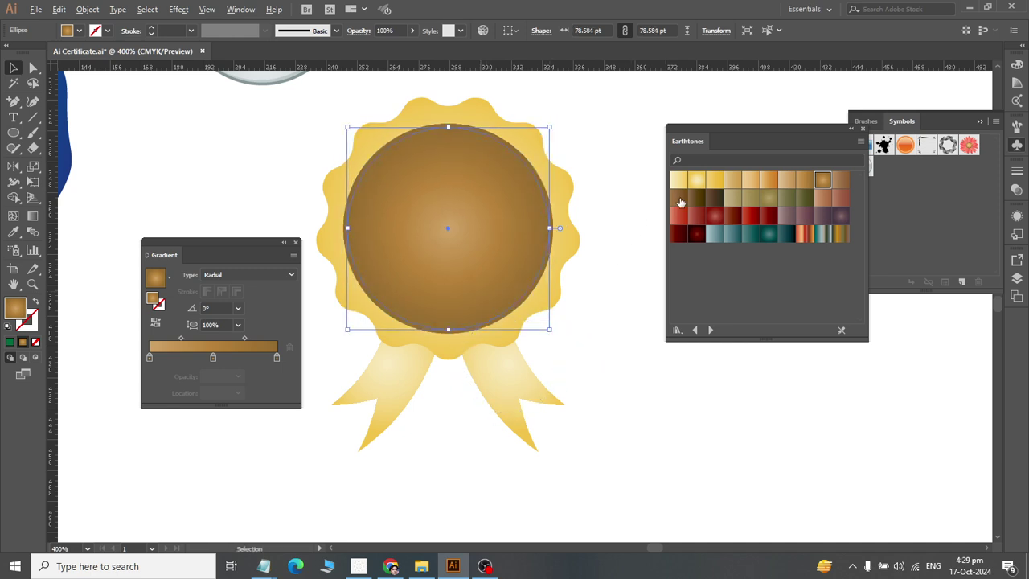
click(696, 178)
click(637, 413)
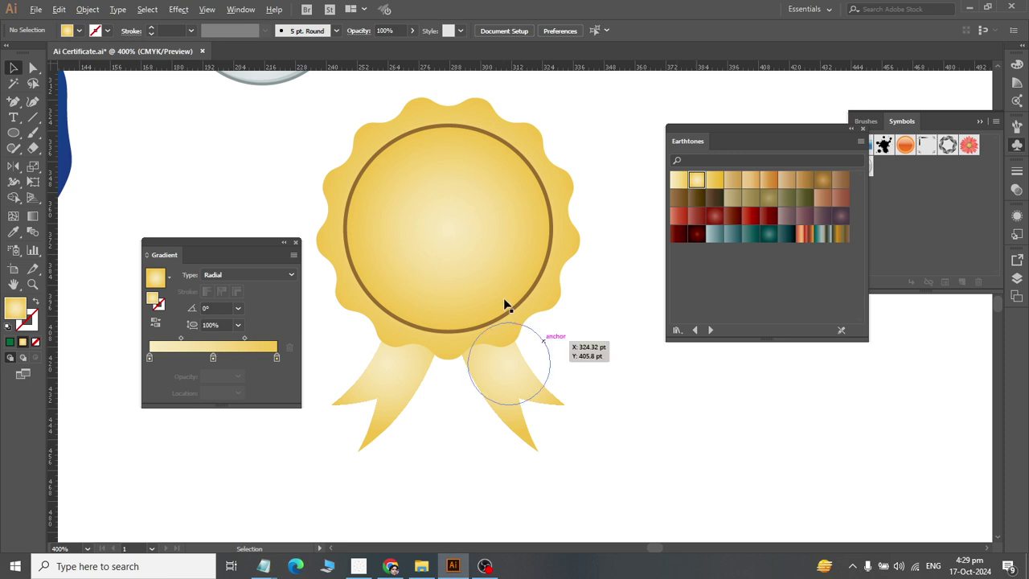
- Recolour the larger circle behind the gold one, trying brown and tan Earthtones gradients and settling on the light golden-tan linear gradient
scroll(503, 284, up, 1)
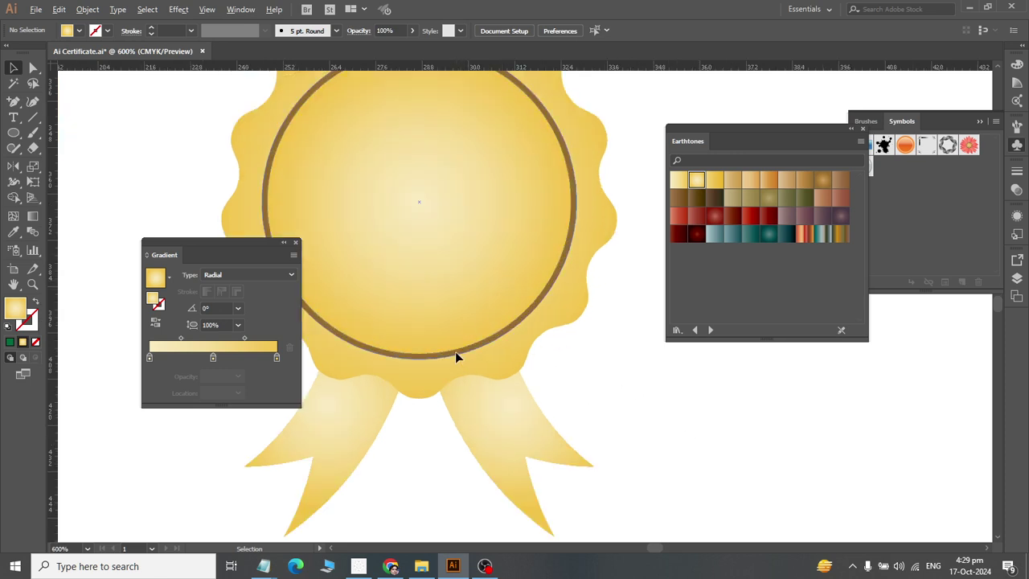
click(455, 351)
click(803, 180)
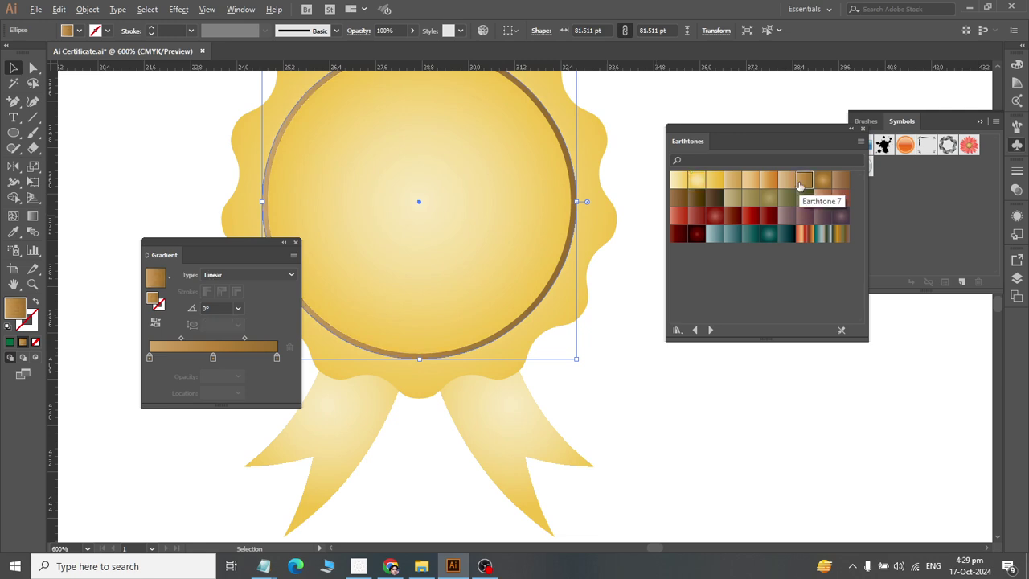
click(786, 181)
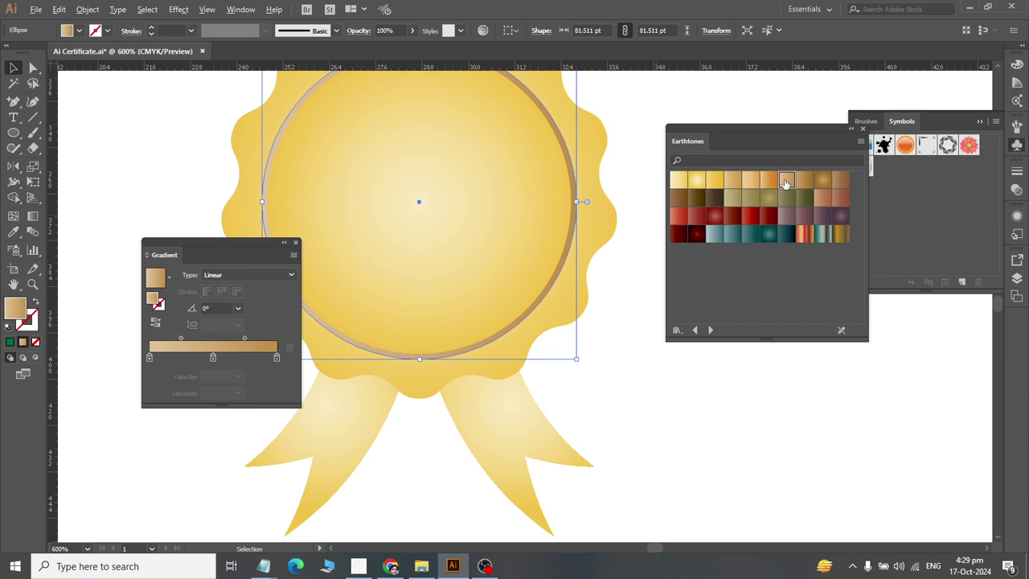
click(732, 181)
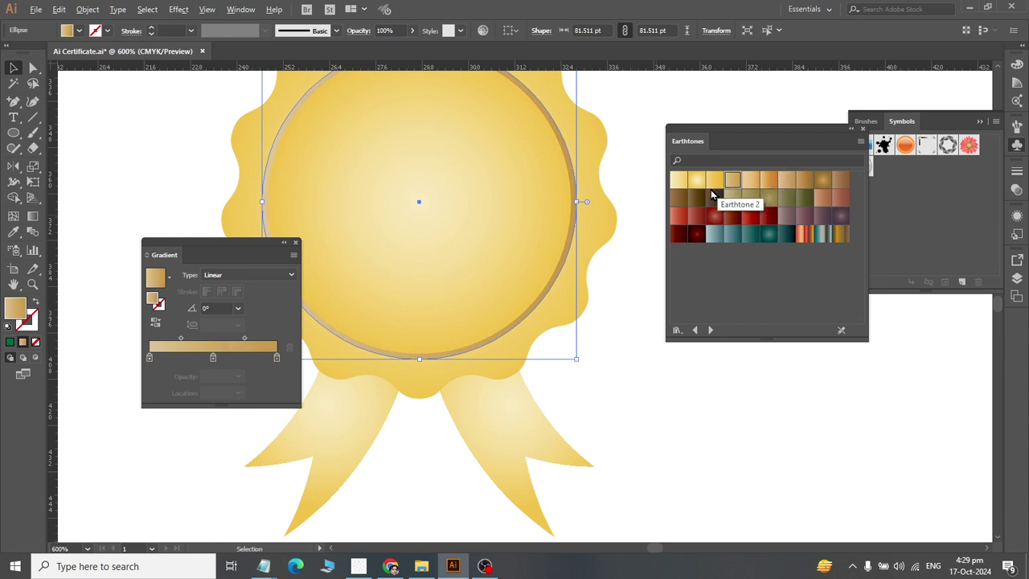
click(626, 411)
scroll(496, 301, down, 1)
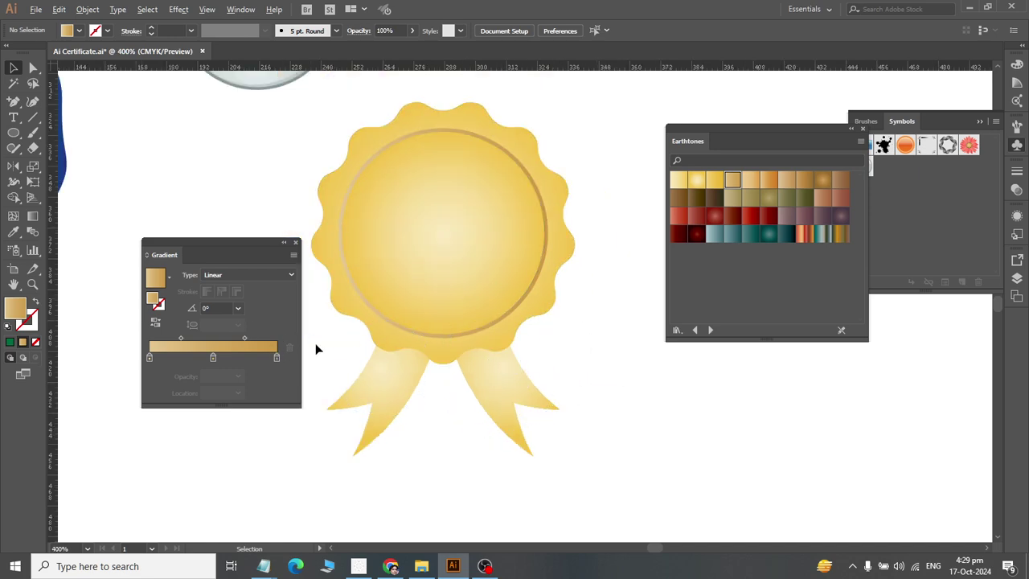
- Change the tan ring's gradient to radial and rearrange its stops so the lightest tone sits in the middle at about 45%
click(444, 336)
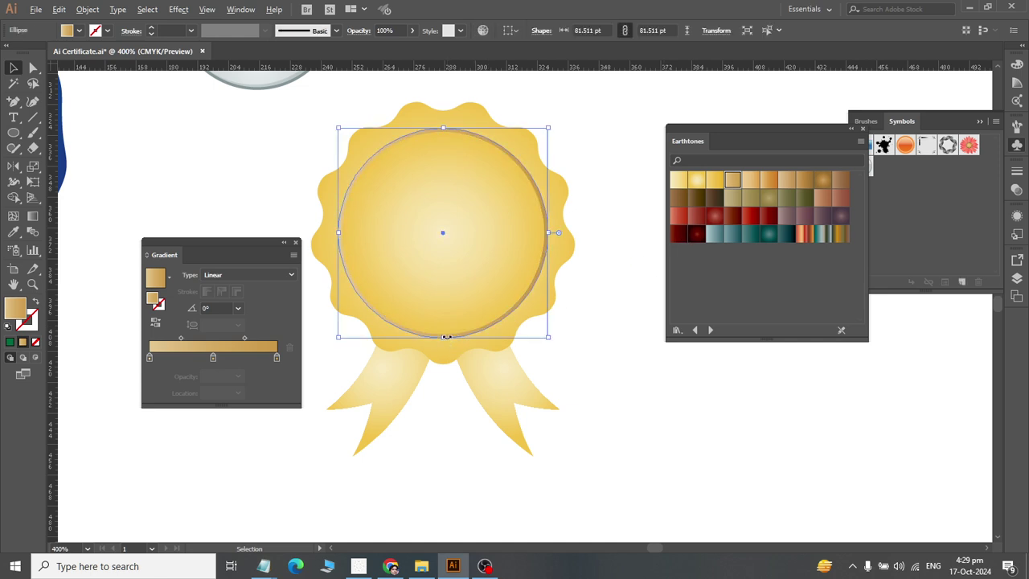
click(231, 274)
click(229, 297)
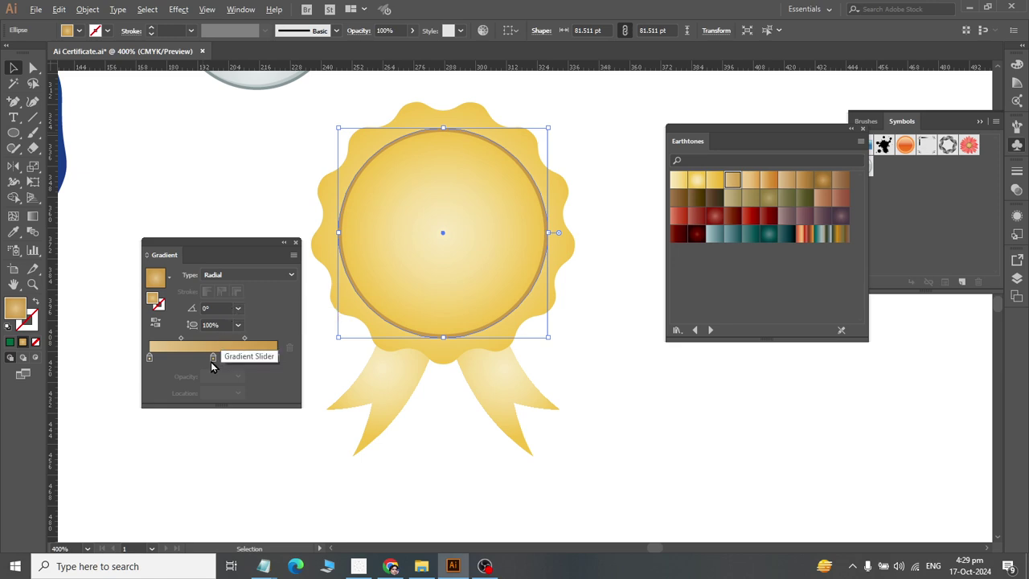
drag(213, 358, 190, 398)
click(167, 359)
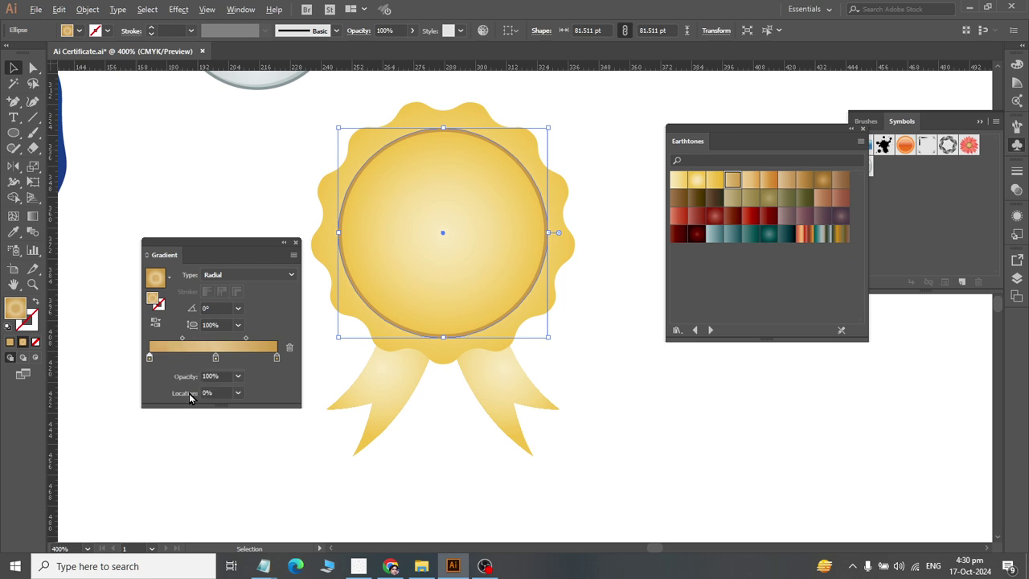
drag(215, 359, 206, 358)
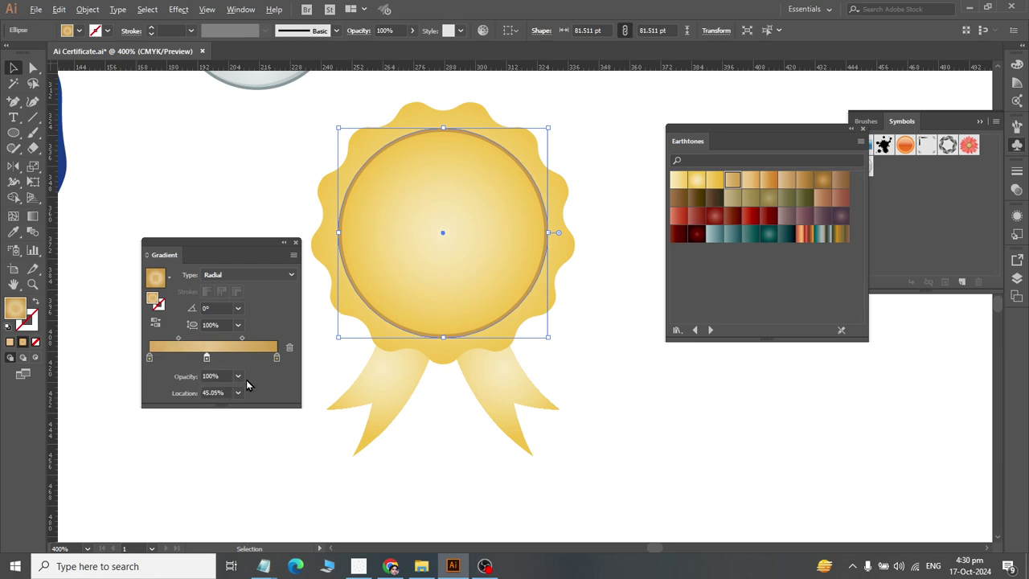
- Check the seal on the reference certificate in Chrome, return to Illustrator and place a copy of the gold inner circle beside the seal
key(alt+Tab)
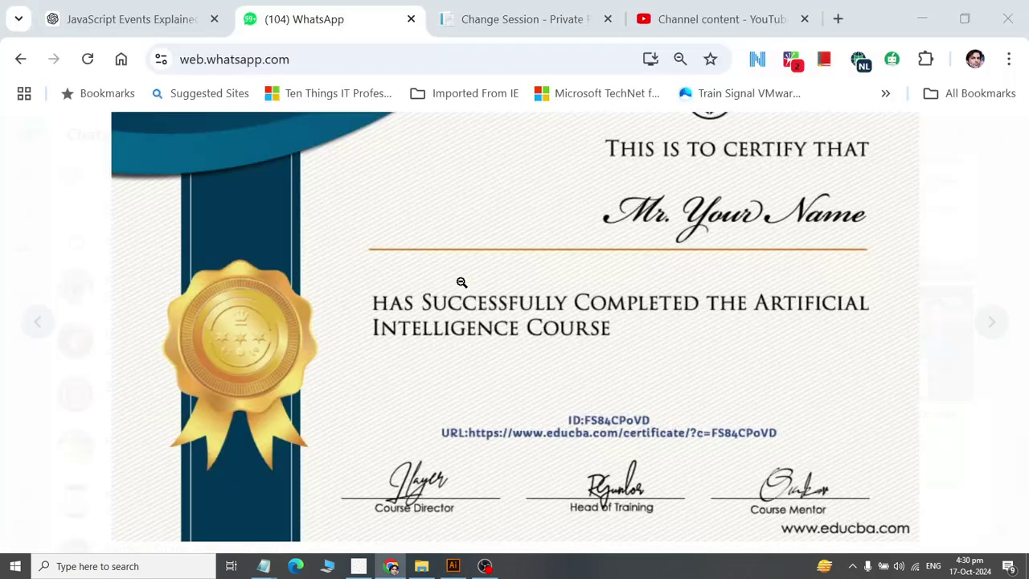
click(459, 280)
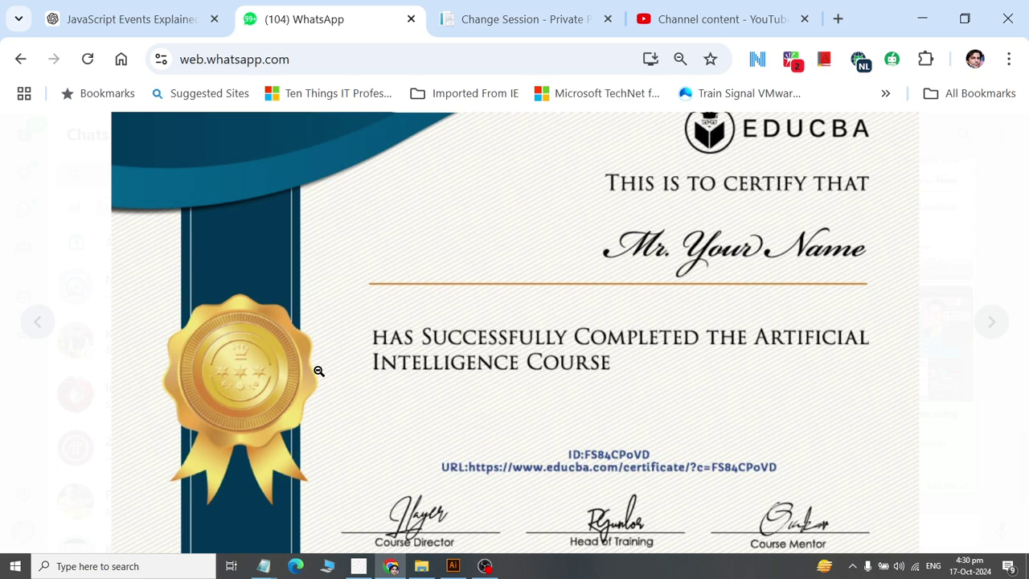
key(alt+Tab)
key(alt+Tab)
key(alt+Tab)
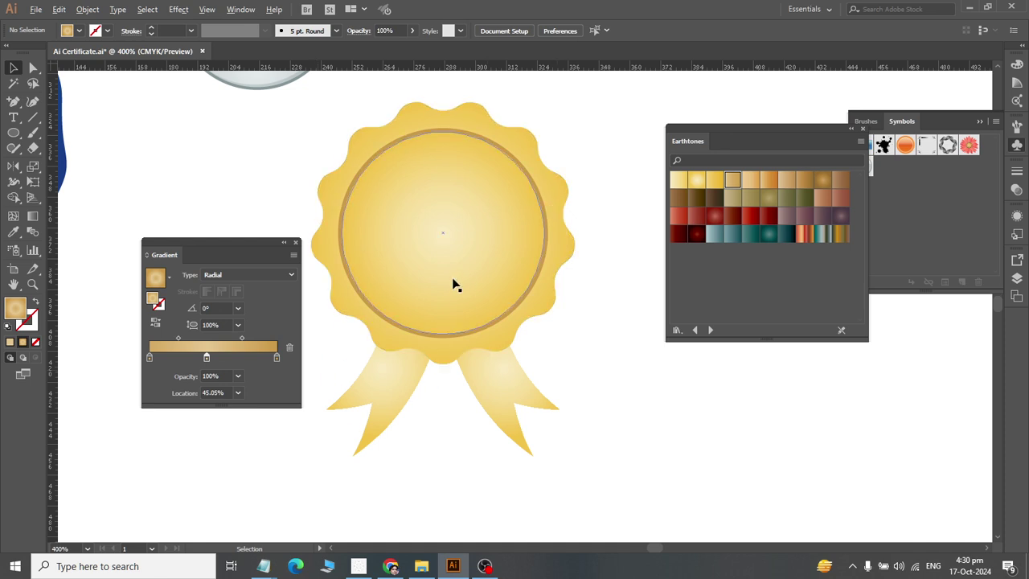
click(455, 243)
drag(456, 240, 826, 464)
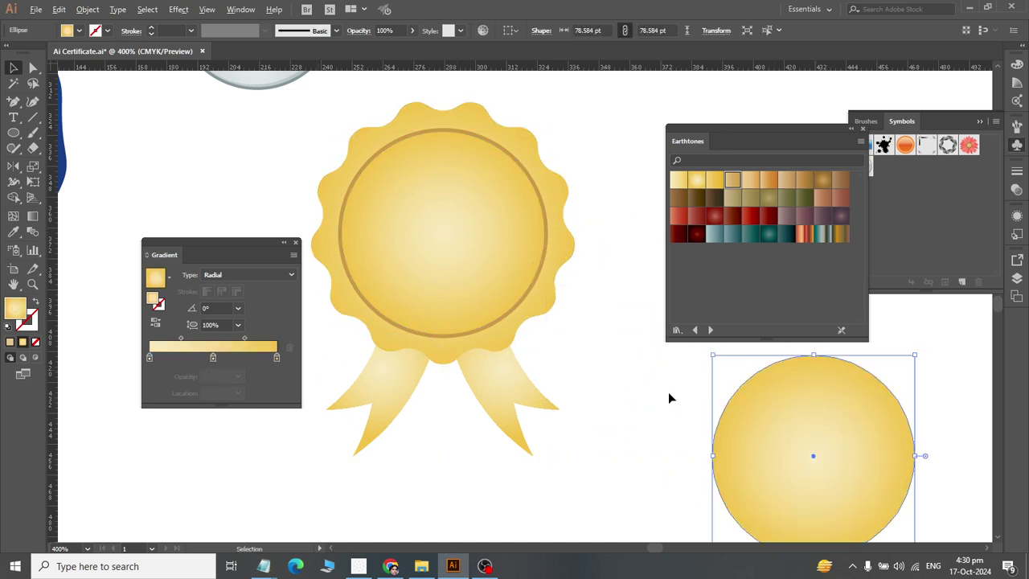
- Draw a vertical line about 37.9 pt long below the seal between the ribbon tails and give it a dark blue stroke
click(33, 116)
mouse_move(449, 455)
mouse_down()
mouse_move(471, 437)
mouse_move(563, 455)
mouse_move(449, 455)
mouse_up()
drag(449, 411, 449, 507)
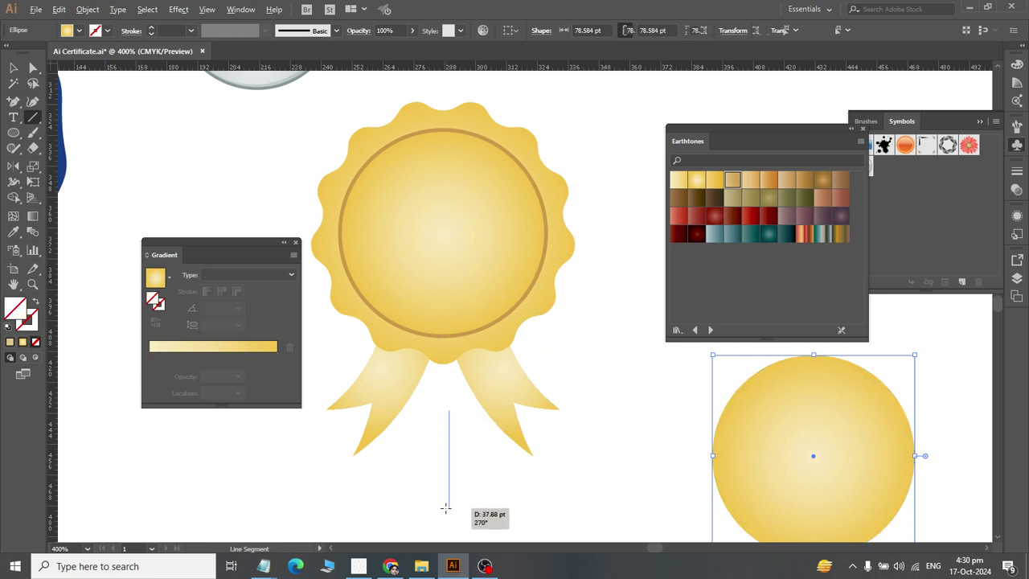
click(11, 70)
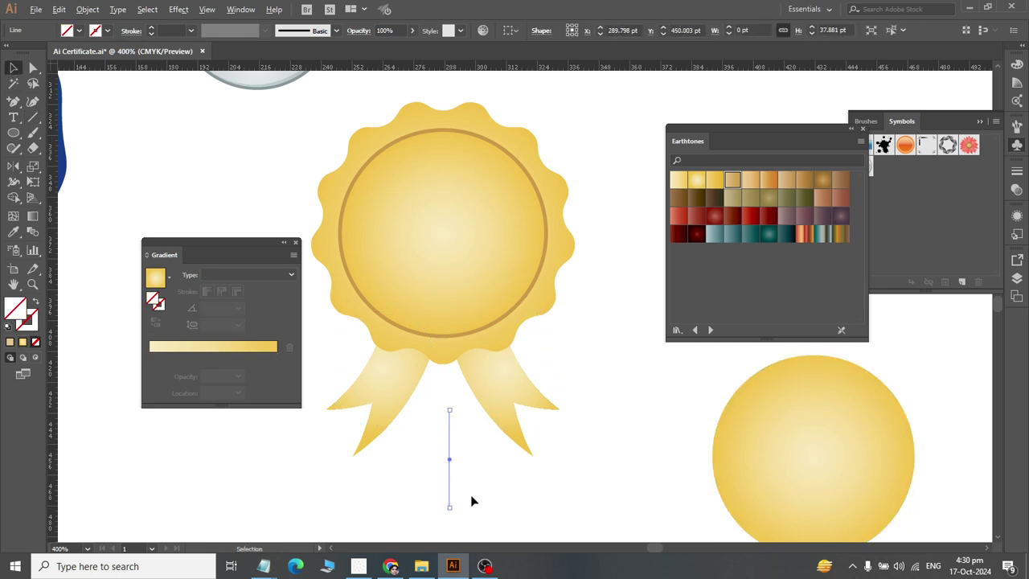
click(107, 31)
click(106, 62)
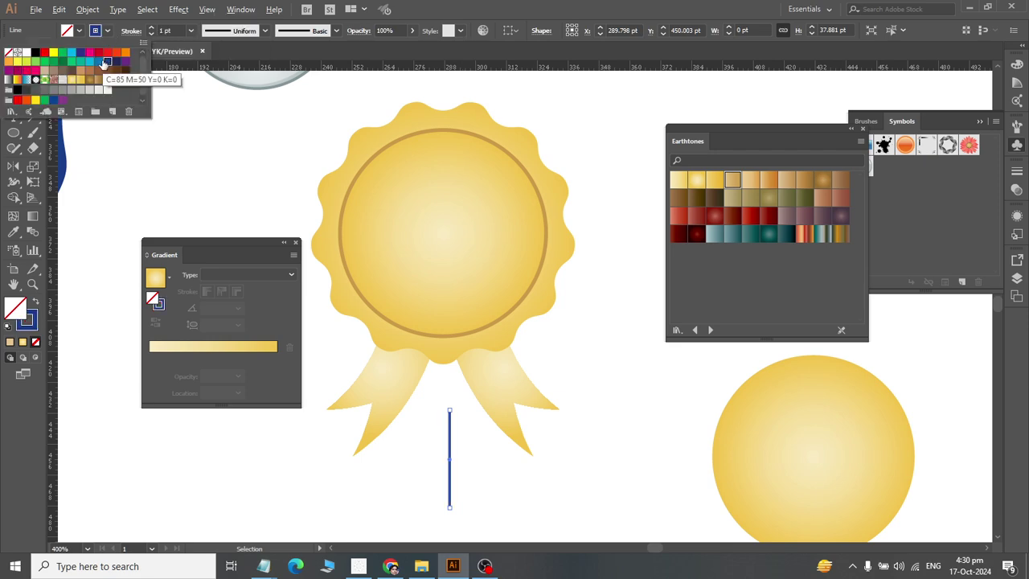
- Expand the blue line's stroke into a filled shape
click(90, 9)
click(88, 9)
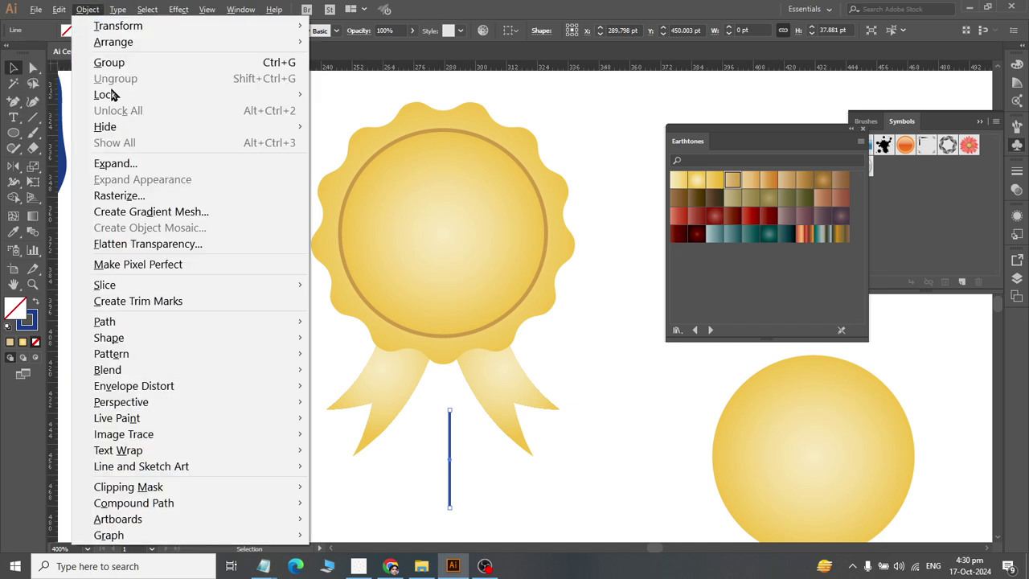
click(122, 163)
click(485, 355)
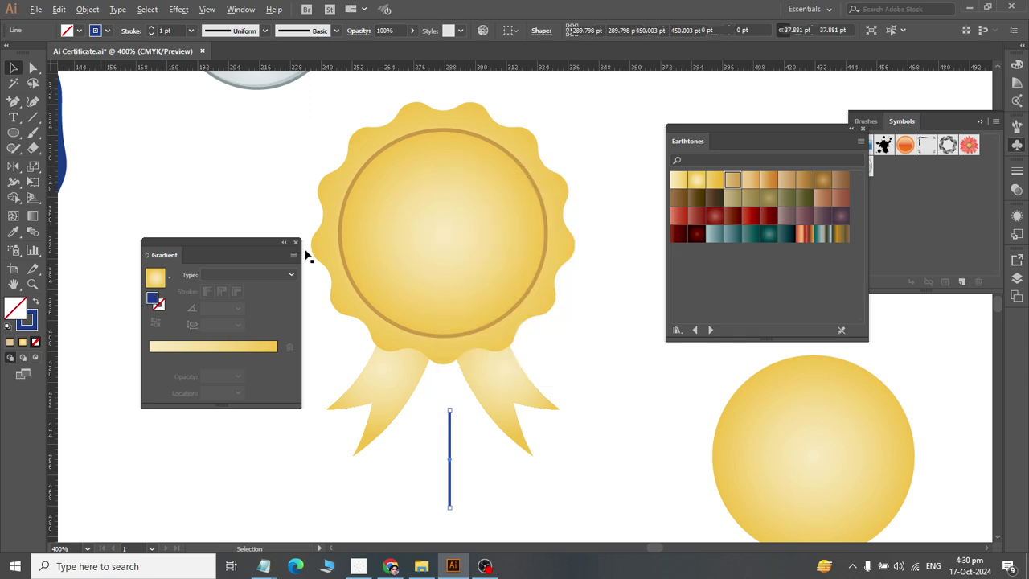
click(87, 9)
click(357, 310)
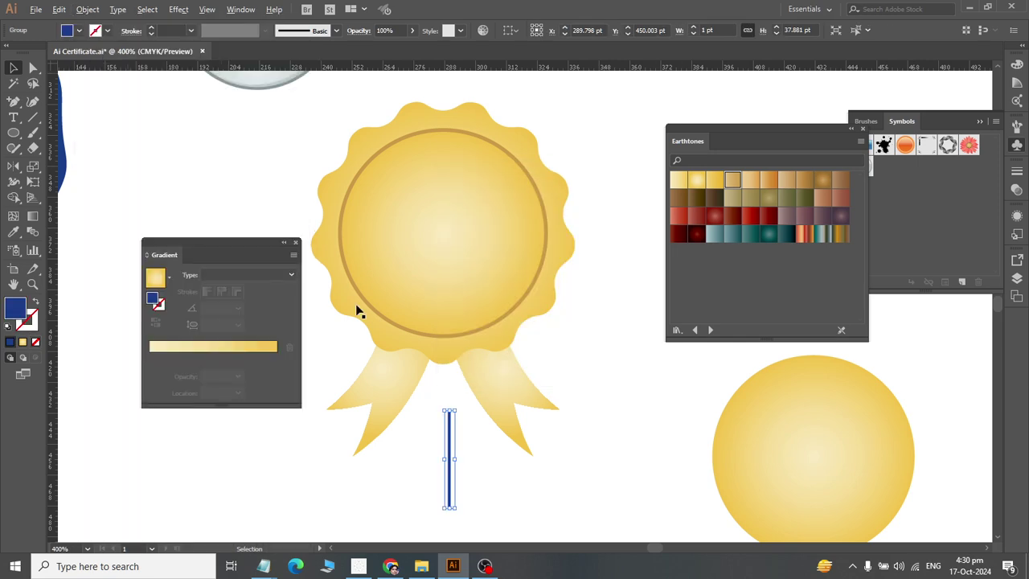
- Fill the expanded bar with an Earthtones gradient, trying two browns before applying the tan linear one
click(822, 180)
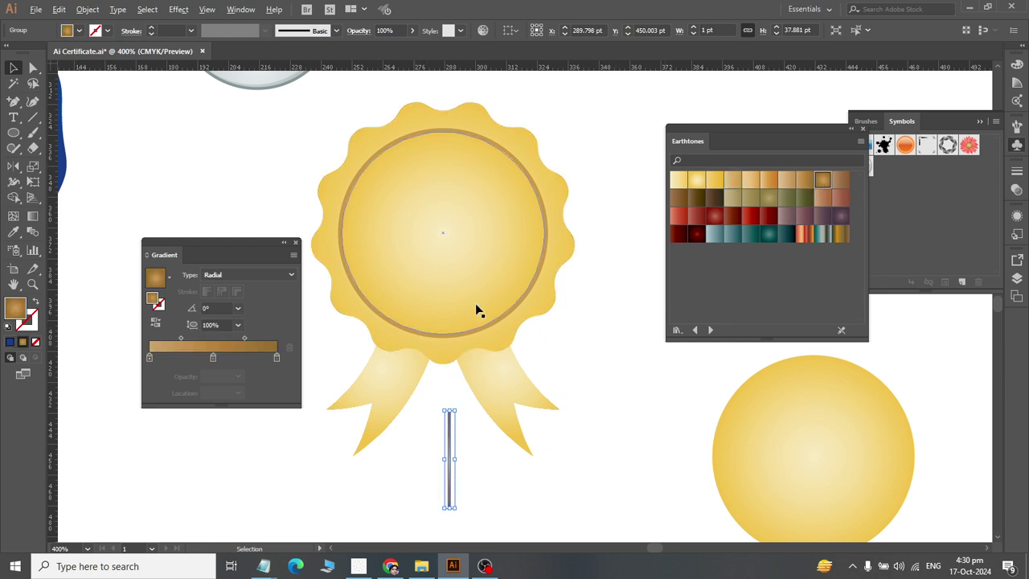
click(840, 180)
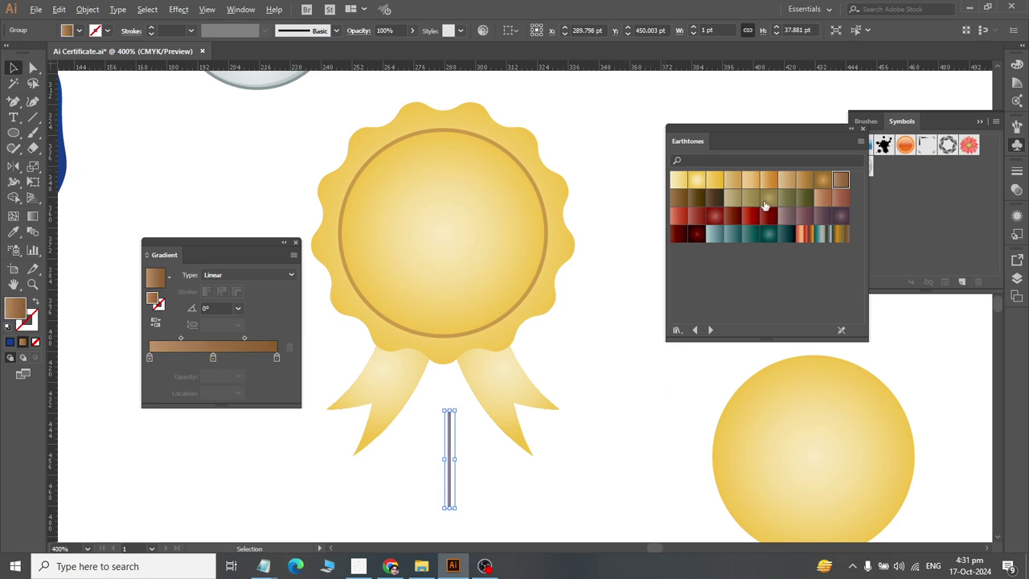
click(794, 183)
click(605, 481)
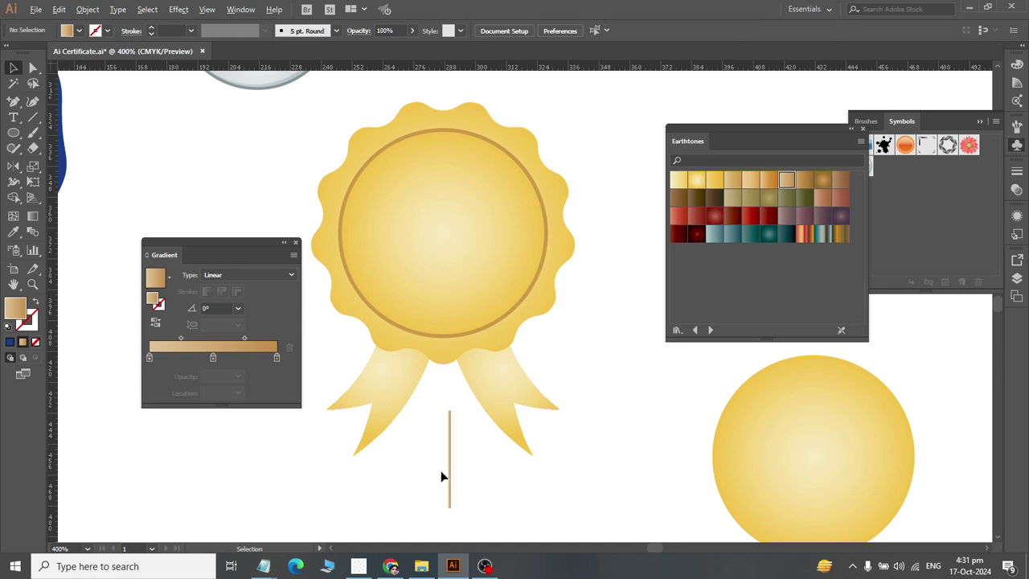
- Move the tan bar onto the seal so it runs vertically from near the seal's centre to just inside the ring's top edge
drag(455, 474, 443, 199)
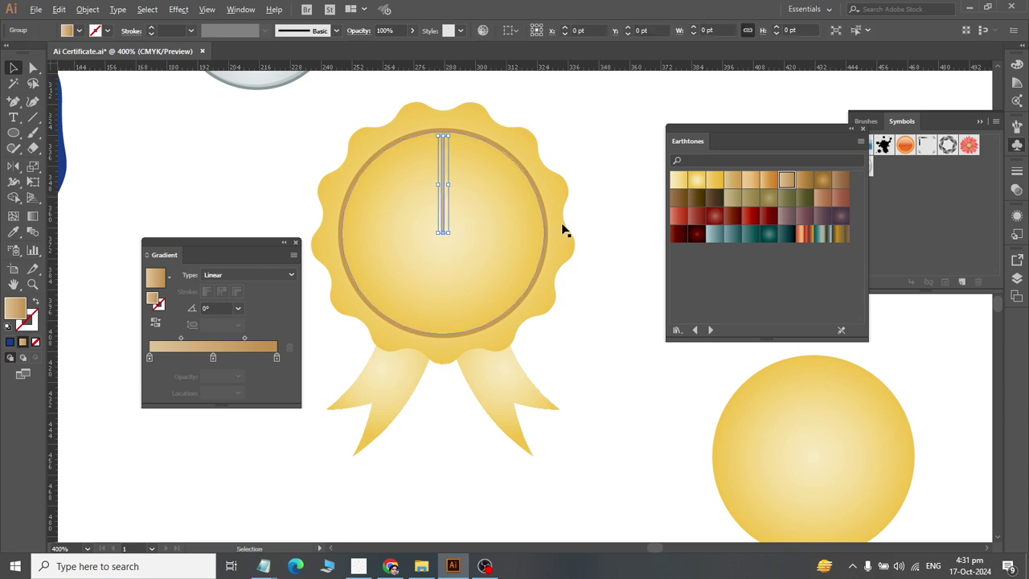
key(Up)
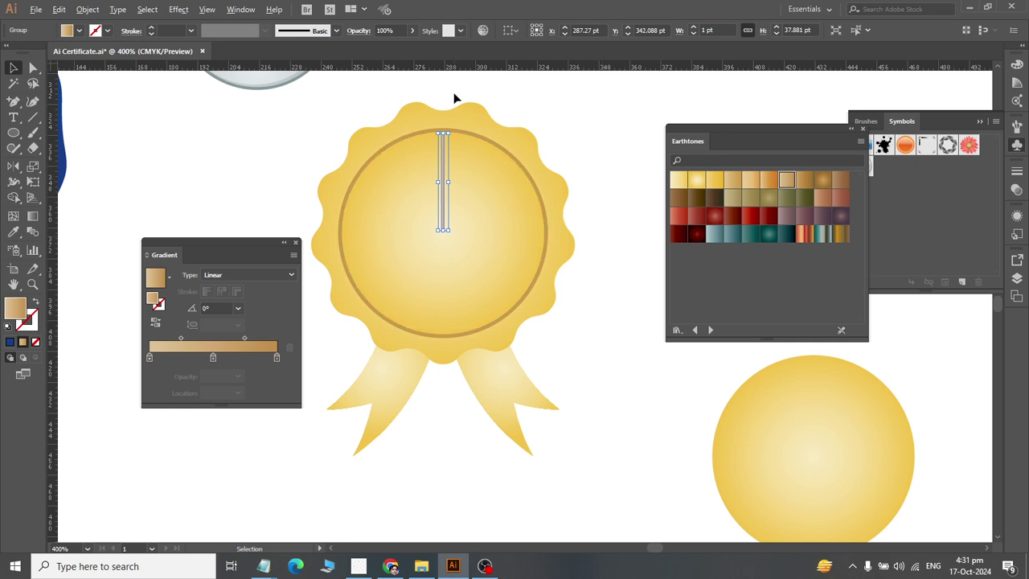
scroll(454, 98, up, 1)
key(ctrl+shift+a)
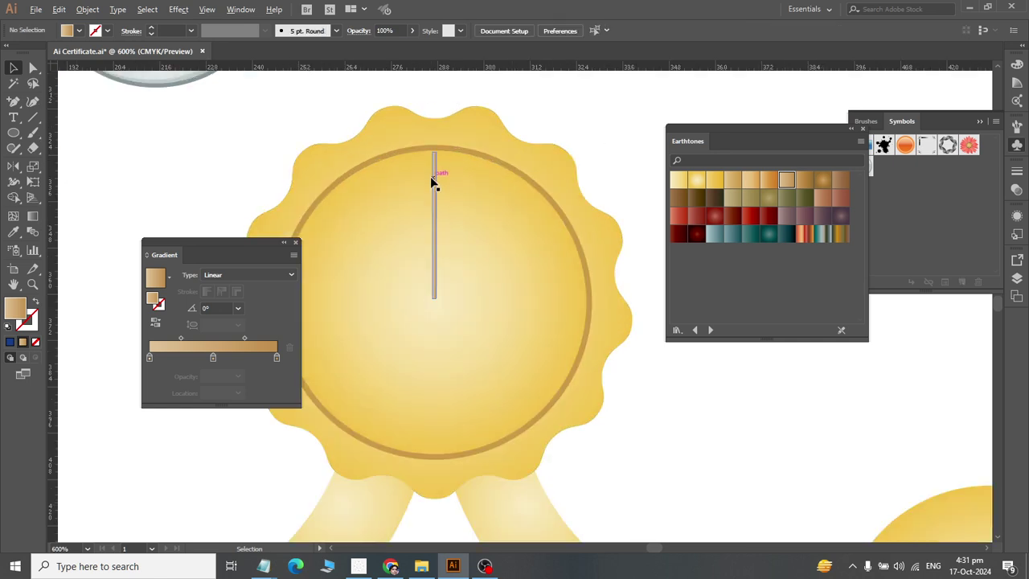
click(434, 185)
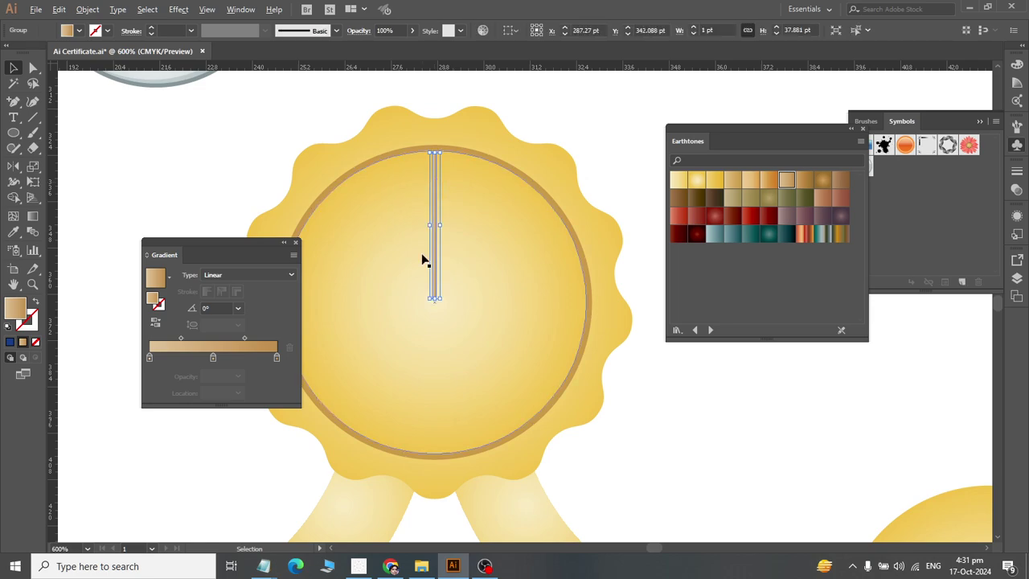
- Look at the seal's radial line detail on the reference certificate in Chrome and return to Illustrator
key(alt+Tab)
click(362, 293)
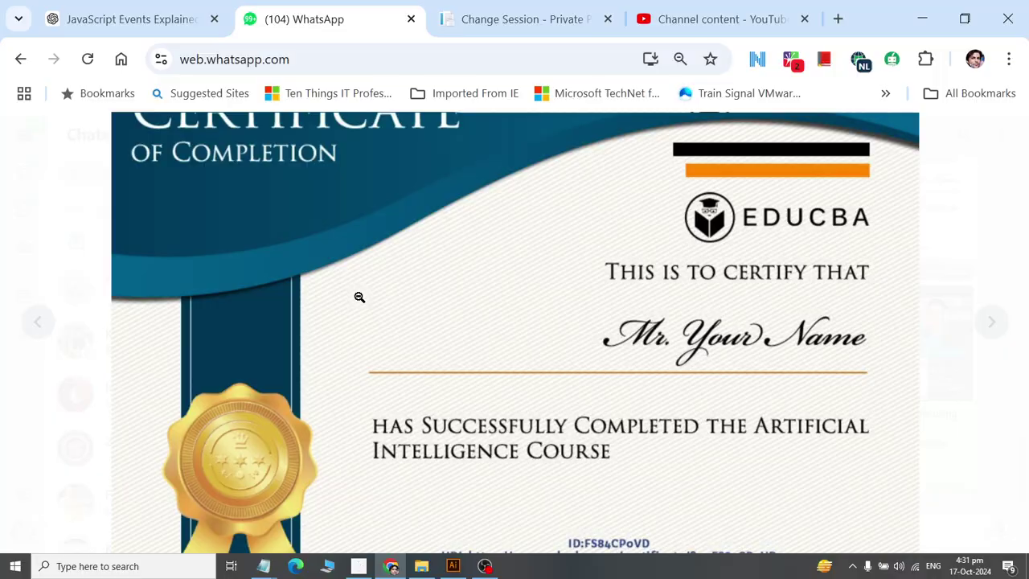
key(alt+Tab)
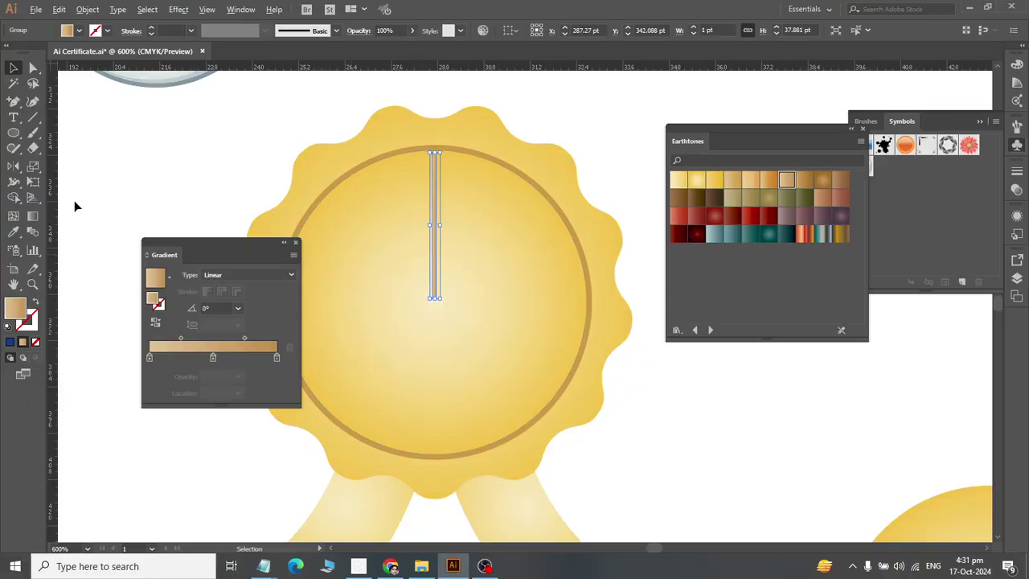
- Try a copy of the tan bar rotated by 360/50 degrees about its lower end at the seal's centre
click(13, 197)
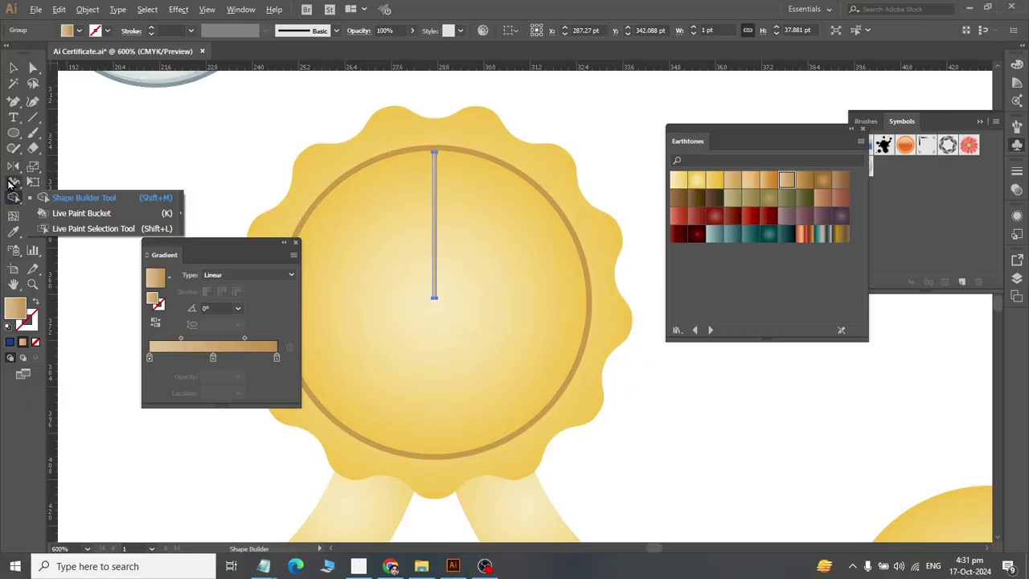
drag(13, 166, 56, 167)
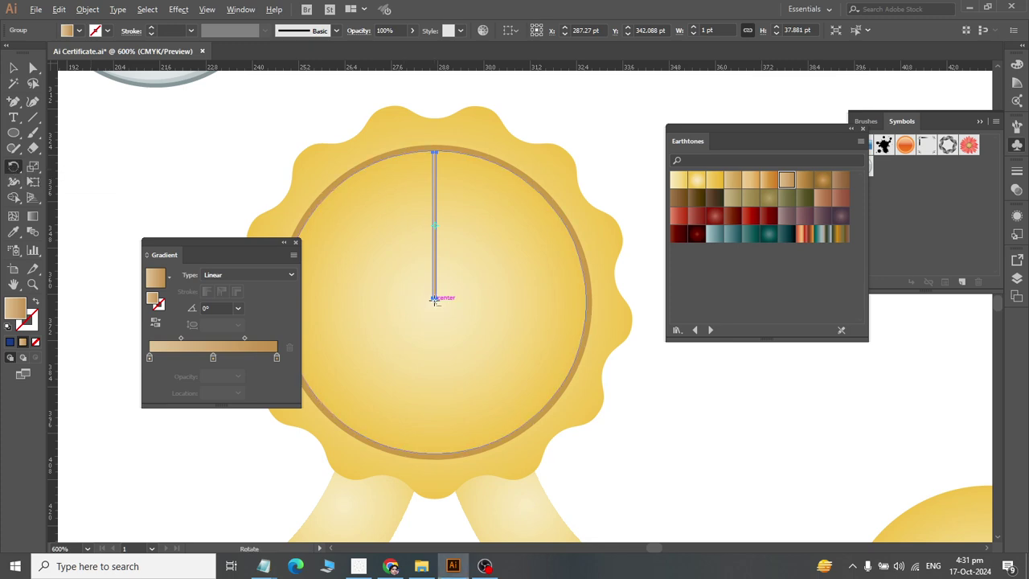
alt+click(434, 299)
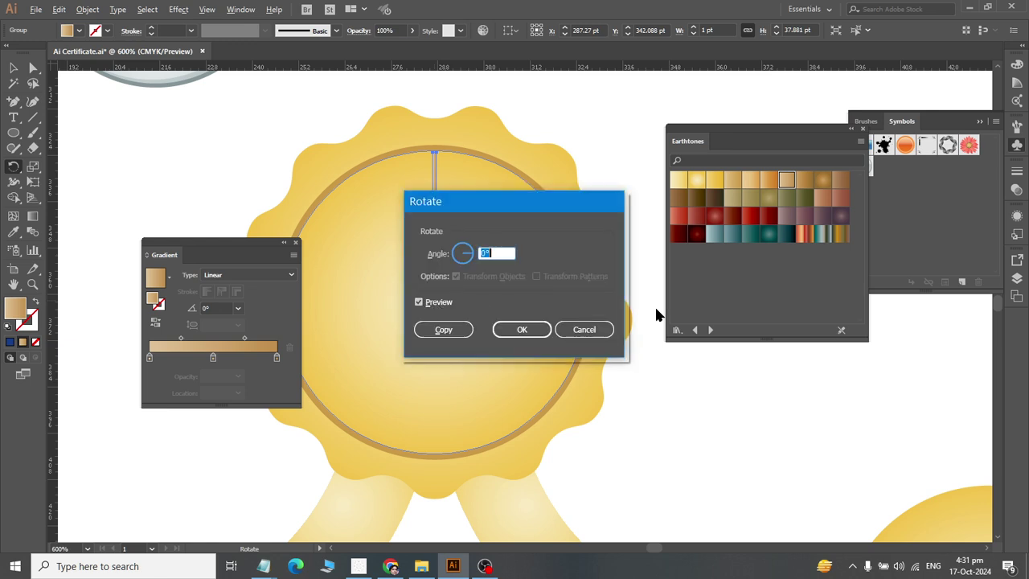
text(360/50)
click(454, 330)
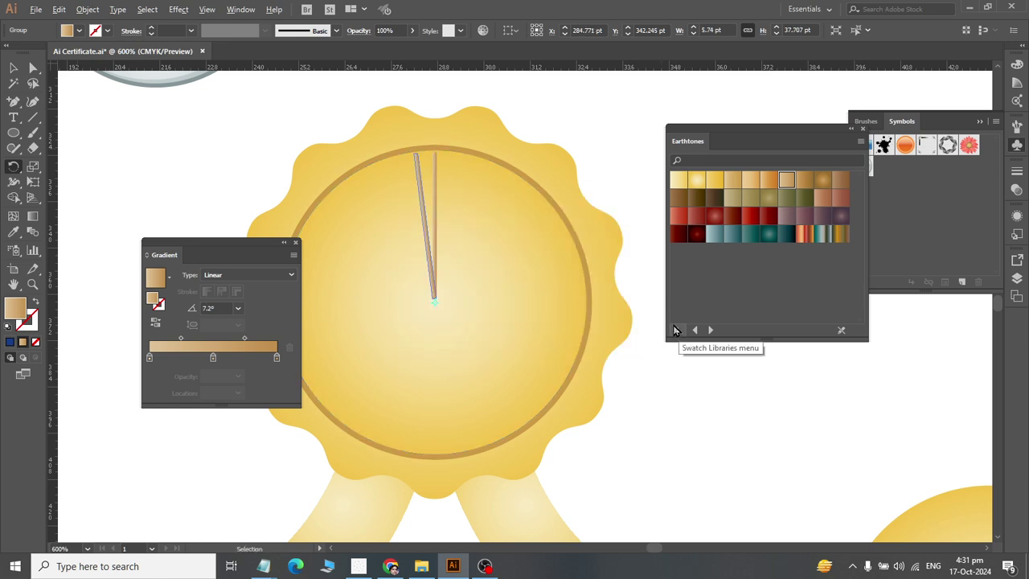
key(ctrl+z)
- Try a closer-spaced copy of the tan bar, rotated by 360/100 degrees about the seal's centre
key(r)
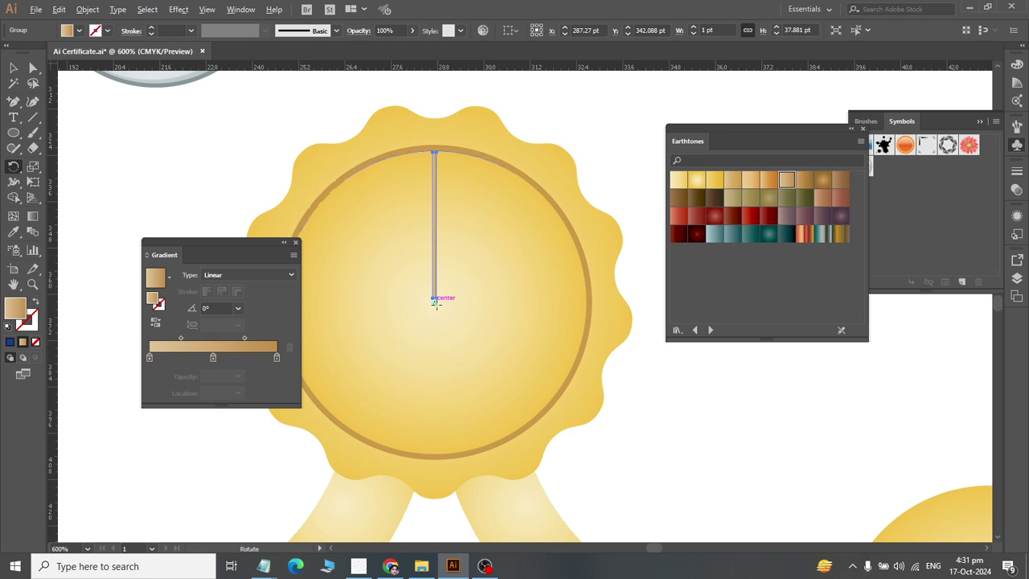
alt+click(436, 301)
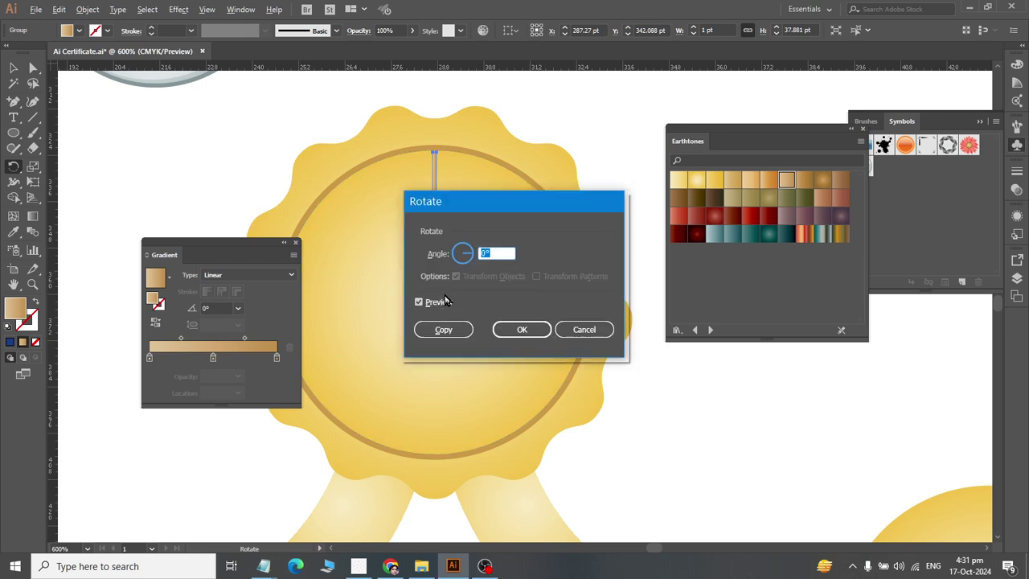
text(360/100)
click(459, 329)
key(ctrl+z)
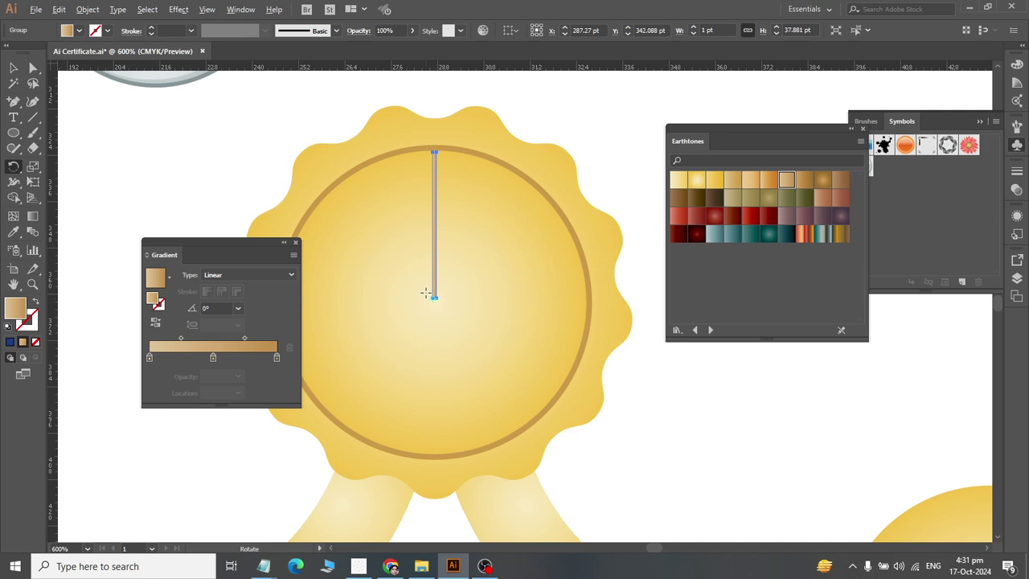
- Make a copy of the tan bar rotated by 360/150 degrees about its lower end at the seal's centre
alt+click(434, 298)
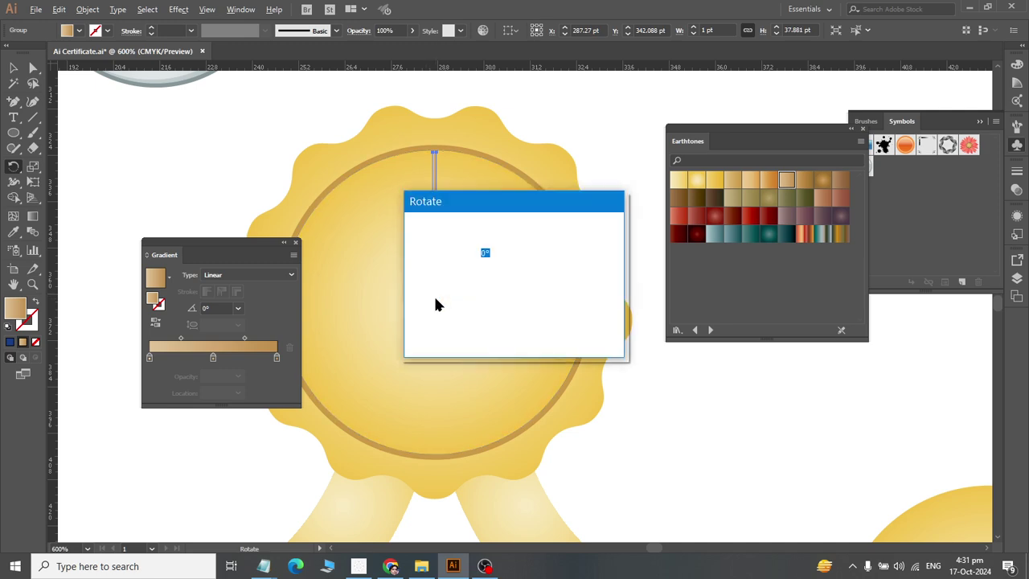
text(36)
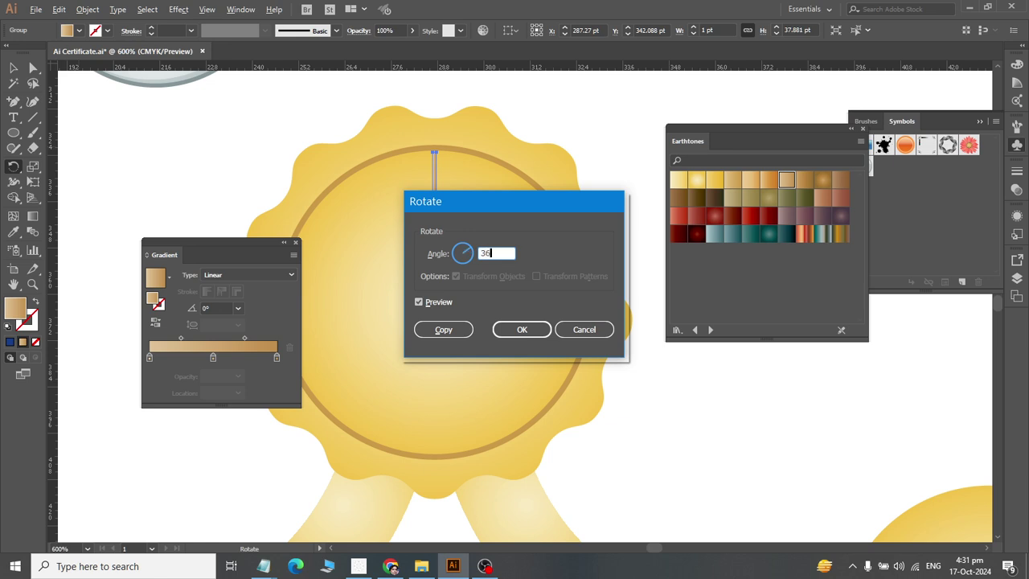
text(0/150)
click(442, 330)
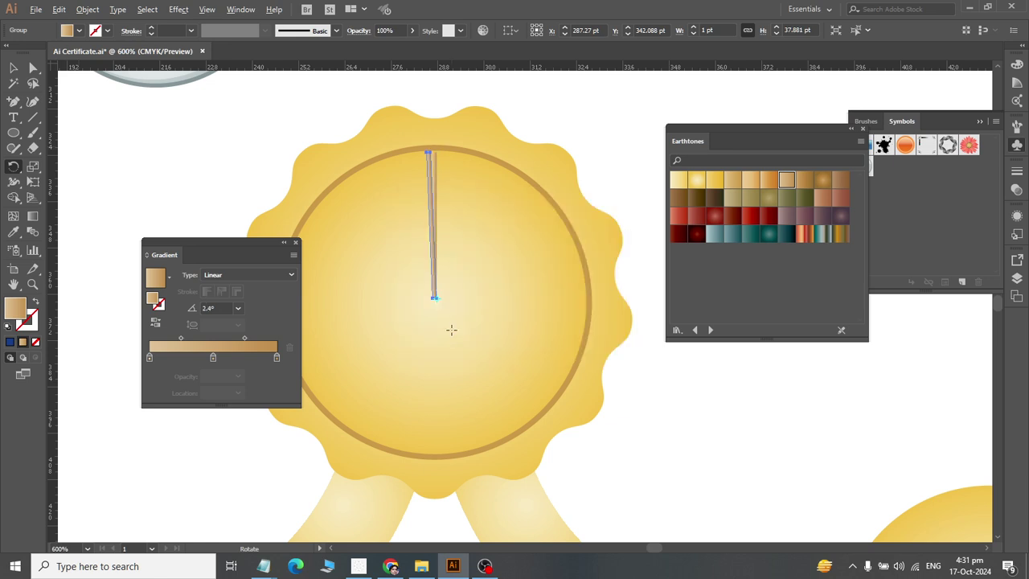
- Repeat the rotated copy around the seal's centre until the tan bars fill the full circle inside the ring
key(ctrl+d)
key(ctrl+d)
key(ctrl+d)
key(ctrl+d)
key(ctrl+d)
key(ctrl+d)
key(ctrl+d)
key(ctrl+d)
key(ctrl+d)
key(ctrl+d)
key(ctrl+d)
key(ctrl+d)
key(ctrl+d)
key(ctrl+d)
key(ctrl+d)
key(ctrl+d)
key(ctrl+d)
key(ctrl+d)
key(ctrl+d)
key(ctrl+d)
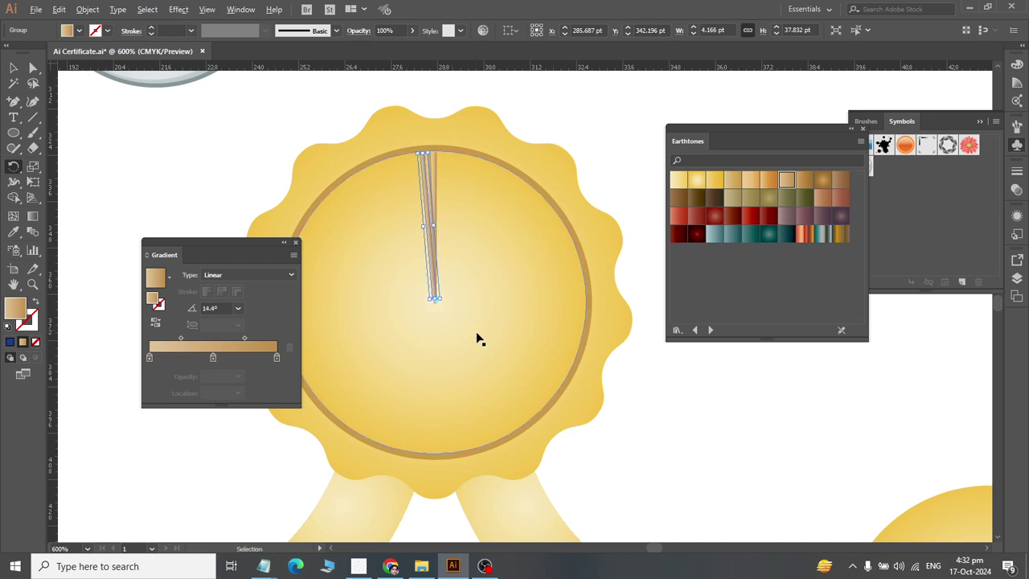
key(ctrl+d)
key(ctrl+d)
key(ctrl+d)
key(ctrl+d)
key(ctrl+d)
key(ctrl+d)
key(ctrl+d)
key(ctrl+d)
key(ctrl+d)
key(ctrl+d)
key(ctrl+d)
key(ctrl+d)
key(ctrl+d)
key(ctrl+d)
key(ctrl+d)
key(ctrl+d)
key(ctrl+d)
key(ctrl+d)
key(ctrl+d)
key(ctrl+d)
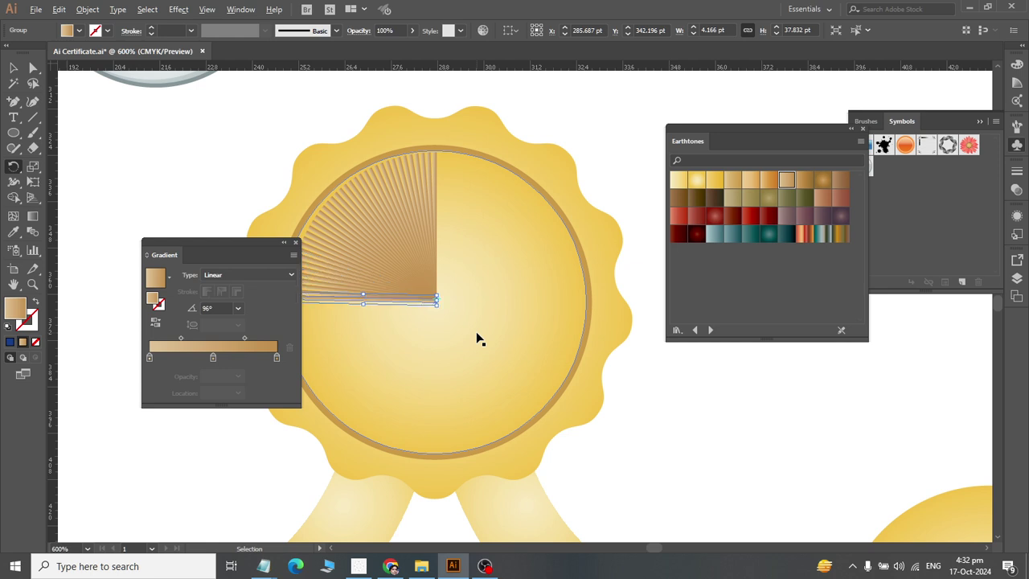
key(ctrl+d)
key(ctrl+d)
key(ctrl+d)
key(ctrl+d)
key(ctrl+d)
key(ctrl+d)
key(ctrl+d)
key(ctrl+d)
key(ctrl+d)
key(ctrl+d)
key(ctrl+d)
key(ctrl+d)
key(ctrl+d)
key(ctrl+d)
key(ctrl+d)
key(ctrl+d)
key(ctrl+d)
key(ctrl+d)
key(ctrl+d)
key(ctrl+d)
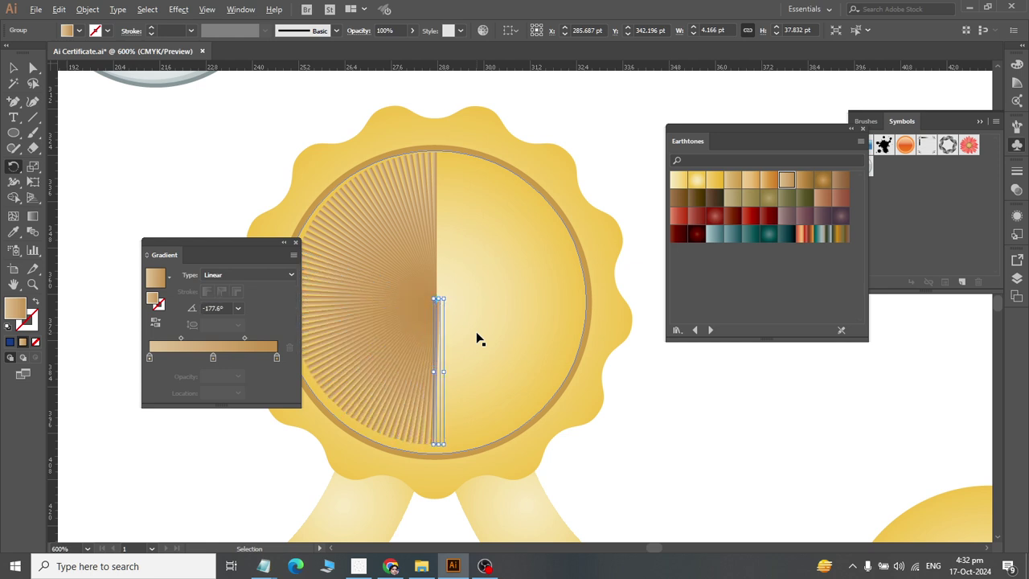
key(ctrl+d)
key(ctrl+d)
key(ctrl+d)
key(ctrl+d)
key(ctrl+d)
key(ctrl+d)
key(ctrl+d)
key(ctrl+d)
key(ctrl+d)
key(ctrl+d)
key(ctrl+d)
key(ctrl+d)
key(ctrl+d)
key(ctrl+d)
key(ctrl+d)
key(ctrl+d)
key(ctrl+d)
key(ctrl+d)
key(ctrl+d)
key(ctrl+d)
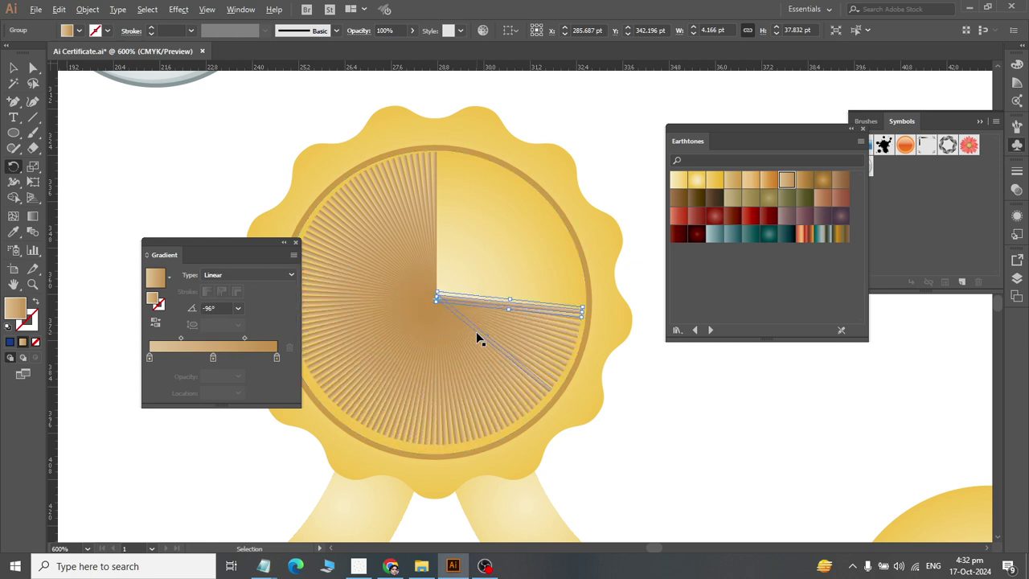
key(ctrl+d)
key(ctrl+d)
key(ctrl+d)
key(ctrl+d)
key(ctrl+d)
key(ctrl+d)
key(ctrl+d)
key(ctrl+d)
key(ctrl+d)
key(ctrl+d)
key(ctrl+d)
key(ctrl+d)
key(ctrl+d)
key(ctrl+d)
key(ctrl+d)
key(ctrl+d)
key(ctrl+d)
key(ctrl+d)
key(ctrl+d)
key(ctrl+d)
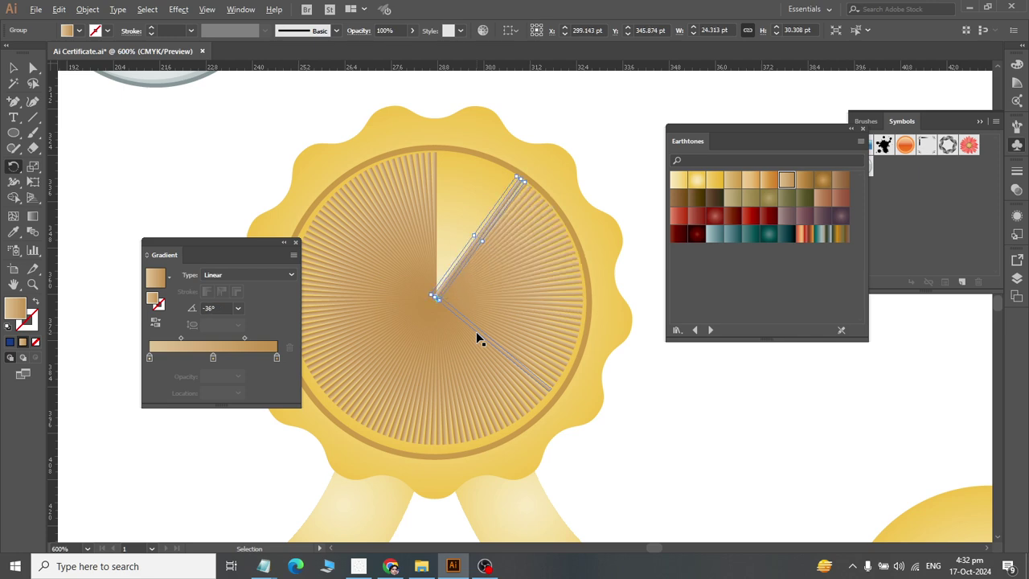
key(ctrl+d)
key(ctrl+d)
key(ctrl+d)
key(ctrl+d)
key(ctrl+d)
key(ctrl+d)
key(ctrl+d)
key(ctrl+d)
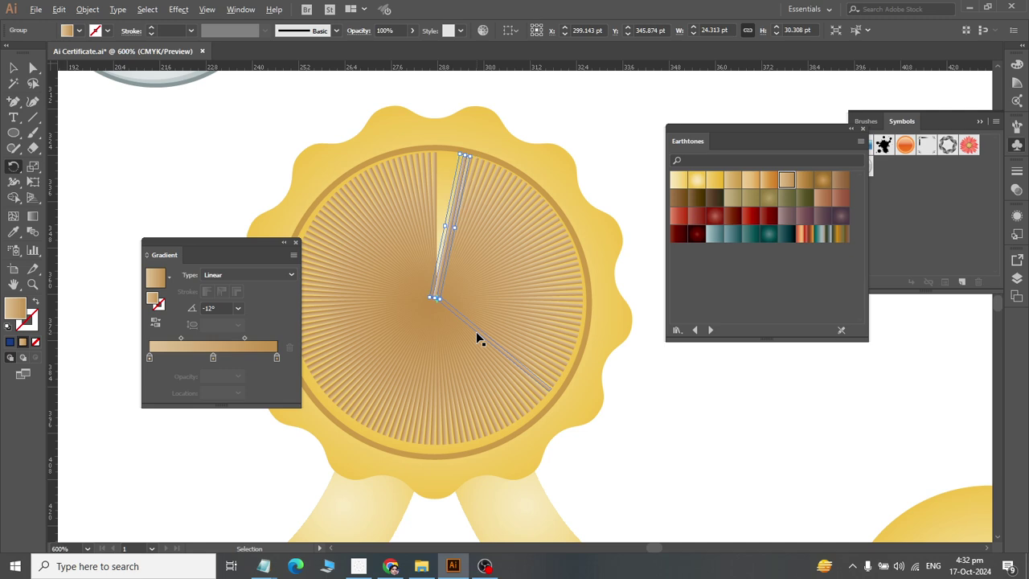
key(r)
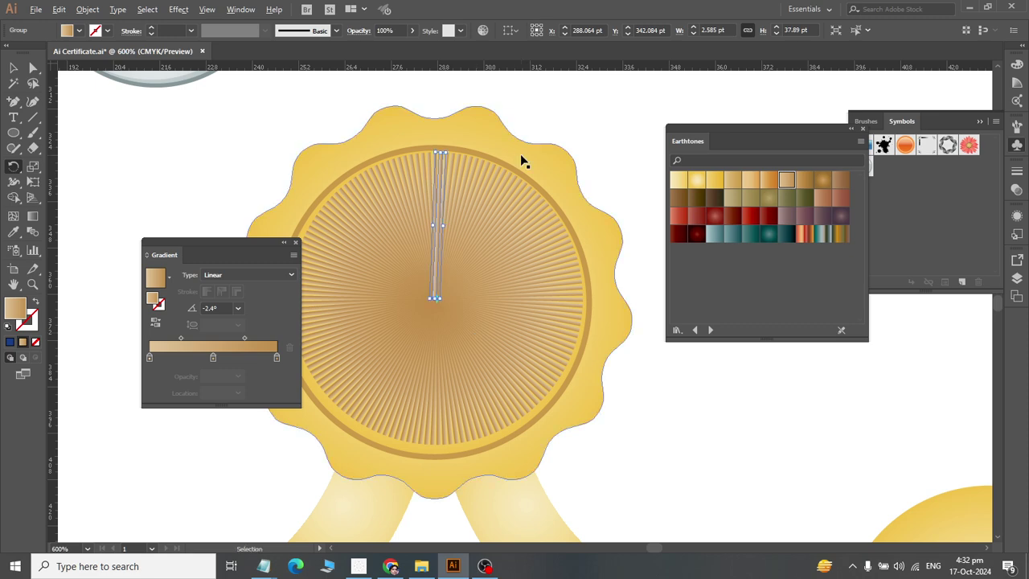
- Undo the repeated rotated copies of the tan bar until only the original upright bar remains inside the ring
key(ctrl+z)
key(ctrl+z)
key(ctrl+z)
key(ctrl+z)
key(ctrl+z)
key(ctrl+z)
key(ctrl+z)
key(ctrl+z)
key(ctrl+z)
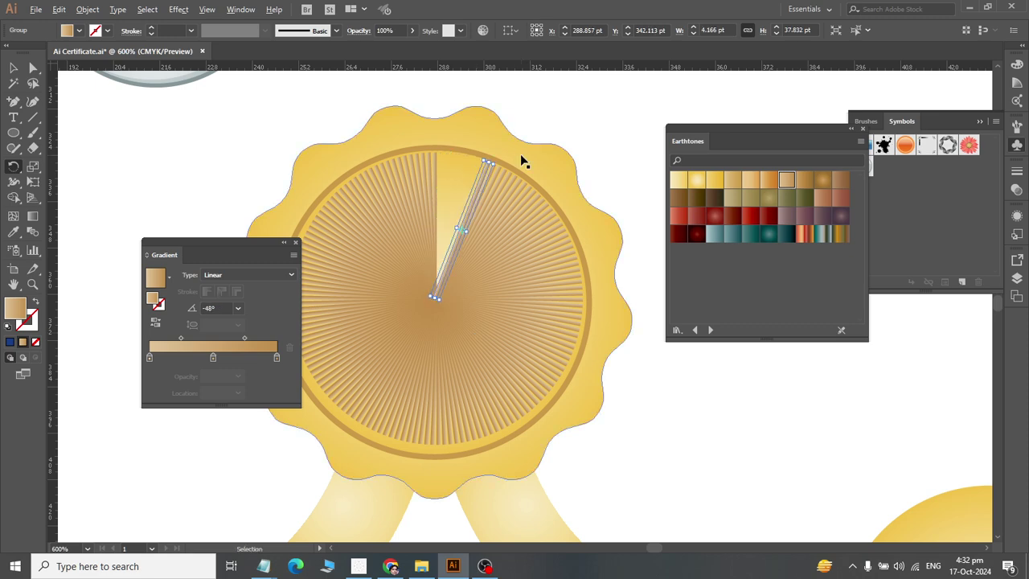
key(ctrl+z)
key(ctrl+z)
key(ctrl+z)
key(ctrl+z)
key(ctrl+z)
key(ctrl+z)
key(ctrl+z)
key(ctrl+z)
key(ctrl+z)
key(ctrl+z)
key(ctrl+z)
key(ctrl+z)
key(ctrl+z)
key(ctrl+z)
key(ctrl+z)
key(ctrl+z)
key(ctrl+z)
key(ctrl+z)
key(ctrl+z)
key(ctrl+z)
key(ctrl+z)
key(ctrl+z)
key(ctrl+z)
key(ctrl+z)
key(ctrl+z)
key(ctrl+z)
key(ctrl+z)
key(ctrl+z)
key(ctrl+z)
key(ctrl+z)
key(ctrl+z)
key(ctrl+z)
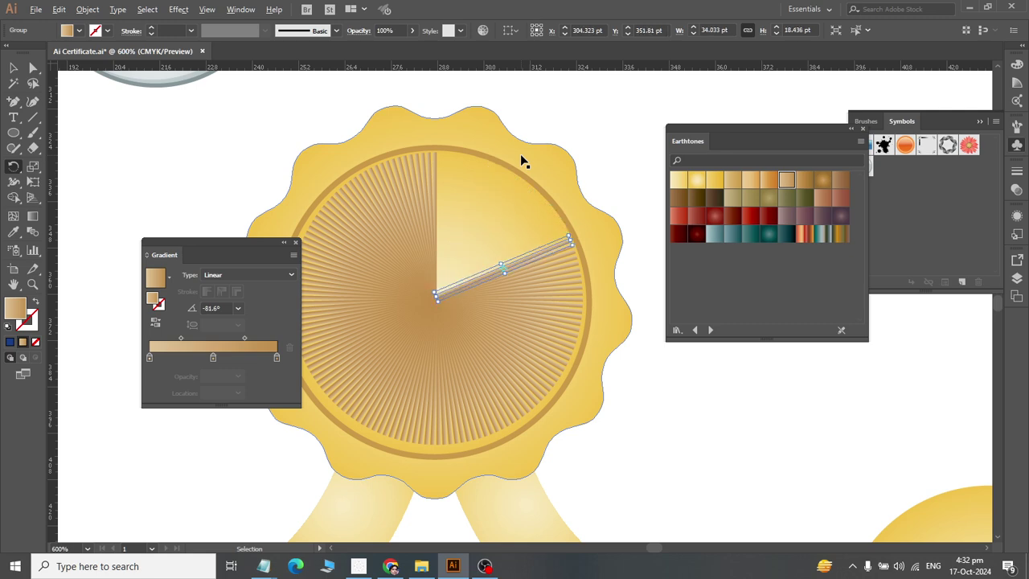
key(ctrl+z)
key(ctrl+z)
key(ctrl+z)
key(ctrl+z)
key(ctrl+z)
key(ctrl+z)
key(ctrl+z)
key(ctrl+z)
key(ctrl+z)
key(ctrl+z)
key(ctrl+z)
key(ctrl+z)
key(ctrl+z)
key(ctrl+z)
key(ctrl+z)
key(ctrl+z)
key(ctrl+z)
key(ctrl+z)
key(ctrl+z)
key(ctrl+z)
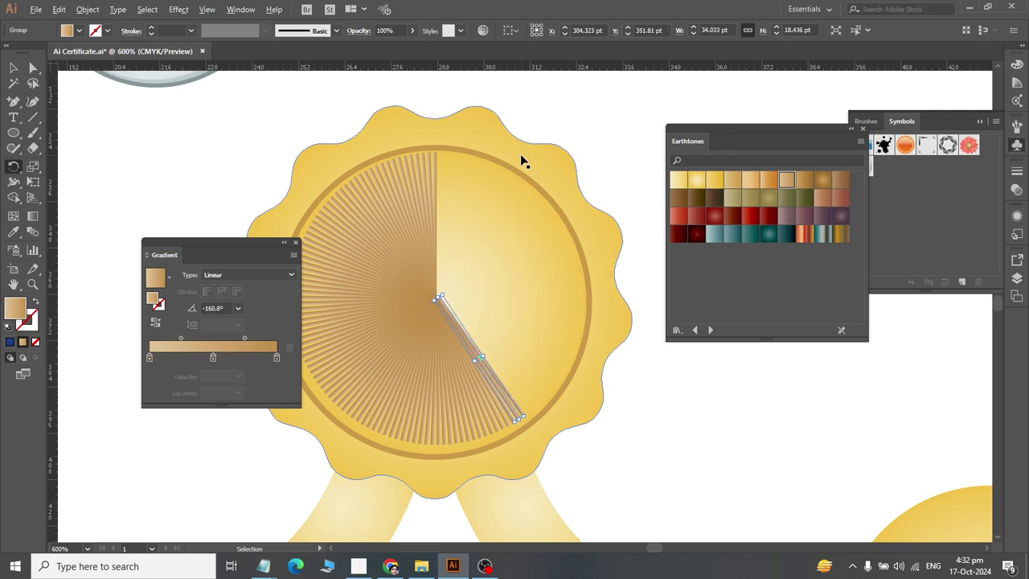
key(ctrl+z)
key(ctrl+z)
key(ctrl+z)
key(ctrl+z)
key(ctrl+z)
key(ctrl+z)
key(ctrl+z)
key(ctrl+z)
key(ctrl+z)
key(ctrl+z)
key(ctrl+z)
key(ctrl+z)
key(ctrl+z)
key(ctrl+z)
key(ctrl+z)
key(ctrl+z)
key(ctrl+z)
key(ctrl+z)
key(ctrl+z)
key(ctrl+z)
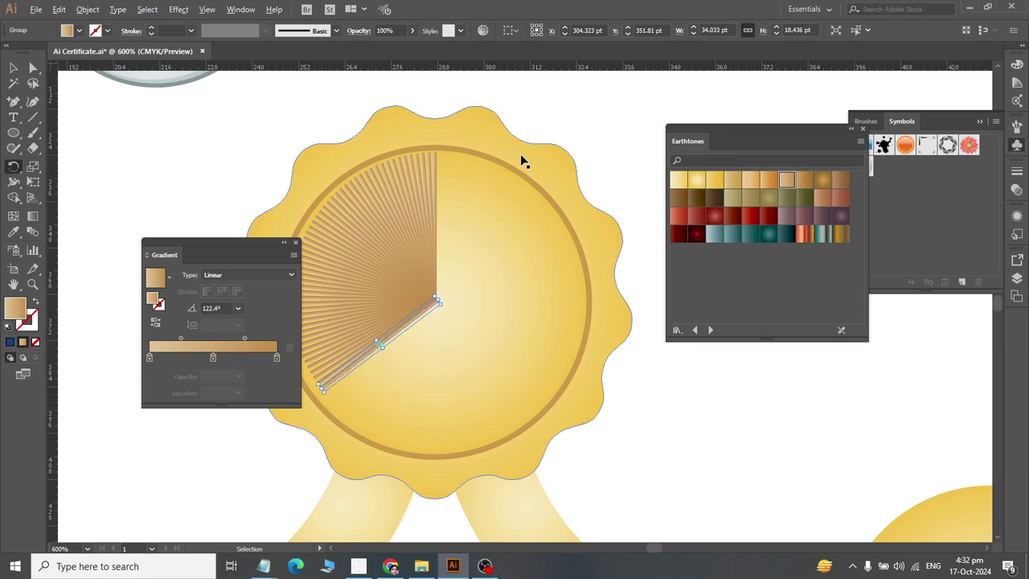
key(ctrl+z)
key(ctrl+z)
key(ctrl+z)
key(ctrl+z)
key(ctrl+z)
key(ctrl+z)
key(ctrl+z)
key(ctrl+z)
key(ctrl+z)
key(ctrl+z)
key(ctrl+z)
key(ctrl+z)
key(ctrl+z)
key(ctrl+z)
key(ctrl+z)
key(ctrl+z)
key(ctrl+z)
key(ctrl+z)
key(ctrl+z)
key(ctrl+z)
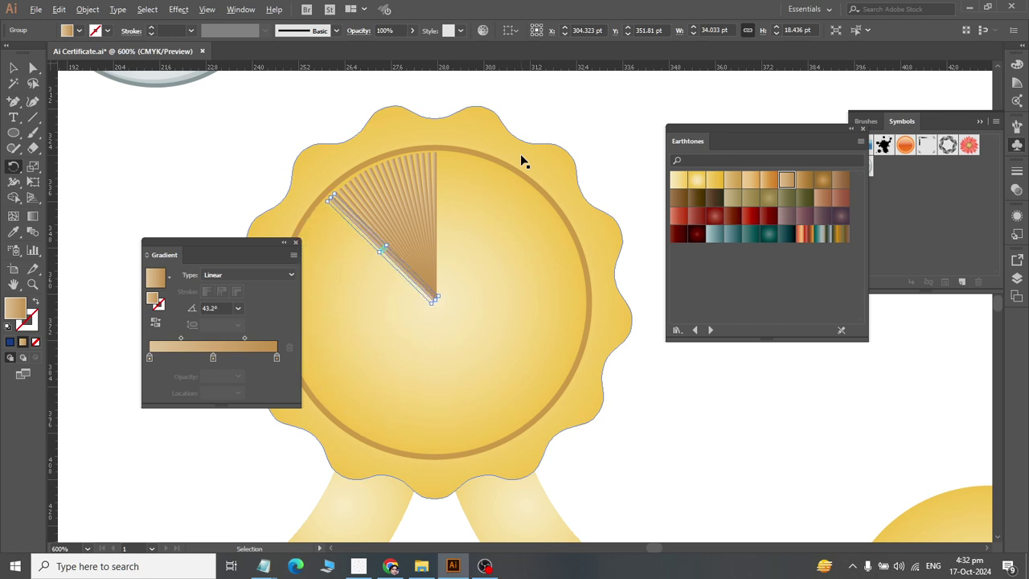
key(ctrl+z)
key(ctrl+z)
key(ctrl+z)
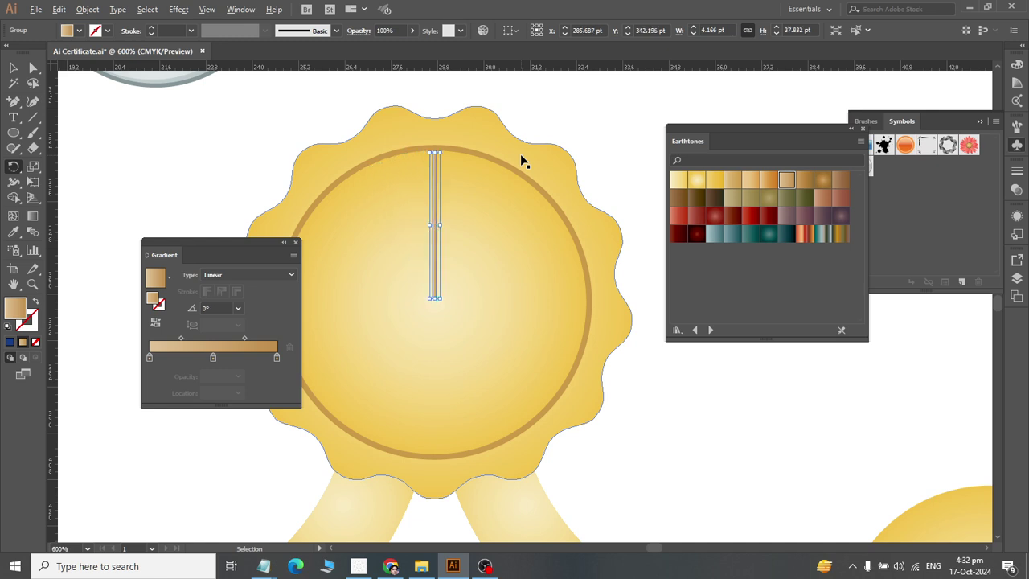
- Move the upright tan bar straight down so its upper end sits inside the ring and its lower end slightly passes the seal's centre
key(r)
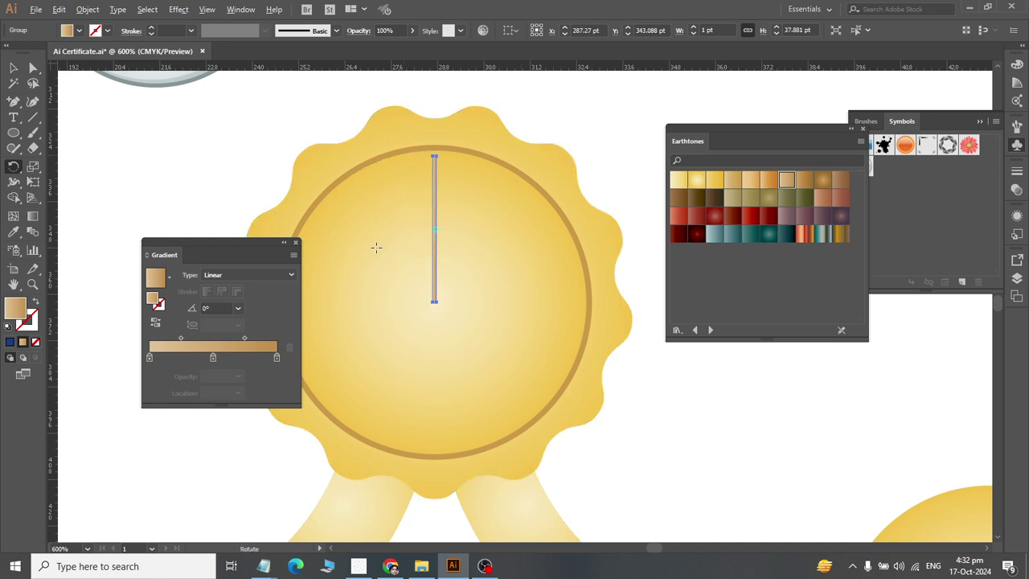
click(13, 67)
click(609, 122)
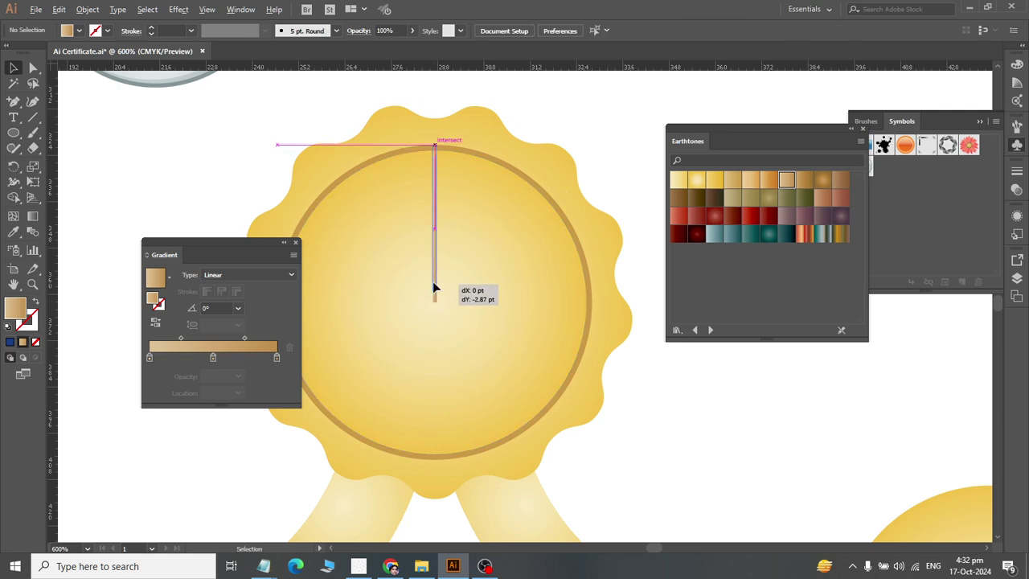
mouse_move(435, 293)
mouse_down()
mouse_move(437, 278)
mouse_move(432, 295)
mouse_up()
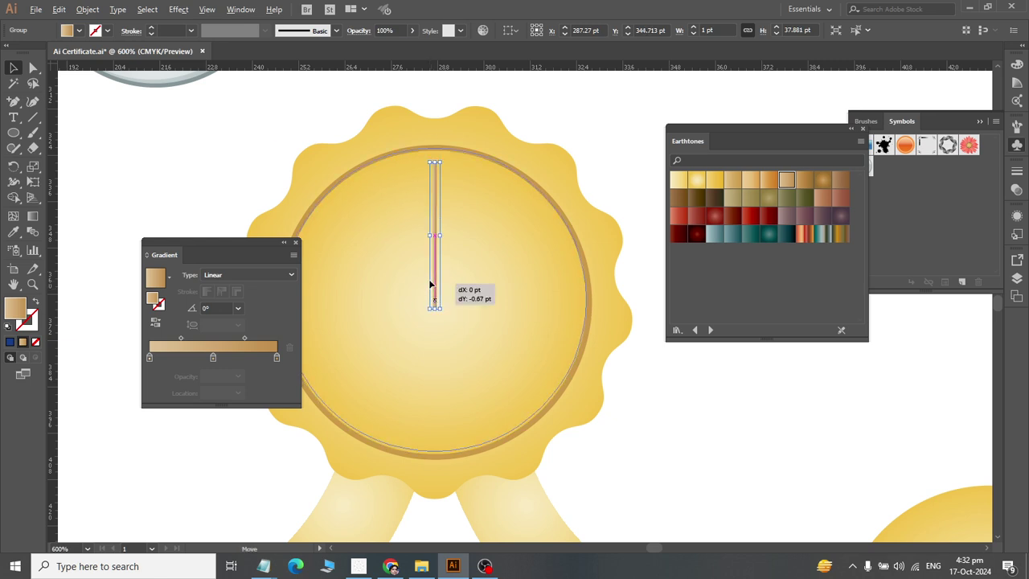
click(448, 282)
key(ctrl+z)
key(v)
click(538, 122)
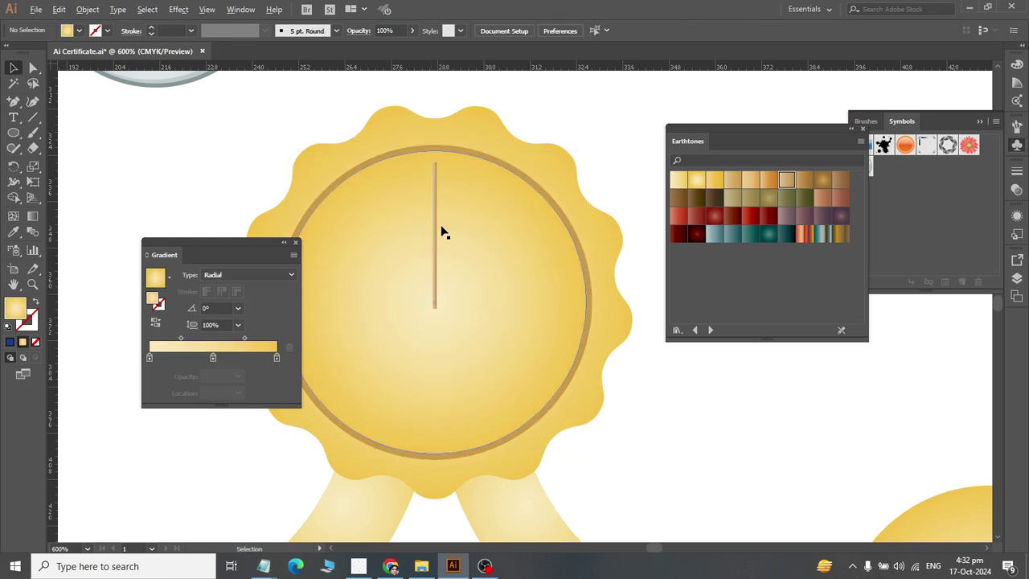
- Nudge the tan bar up 2 pt so its lower end meets the inner circle's centre point
click(526, 244)
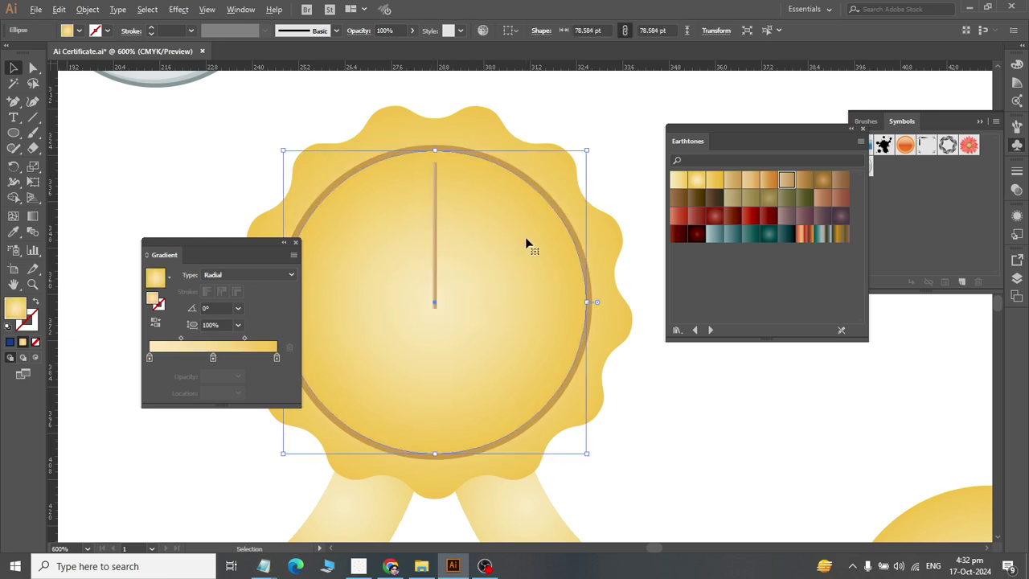
click(716, 31)
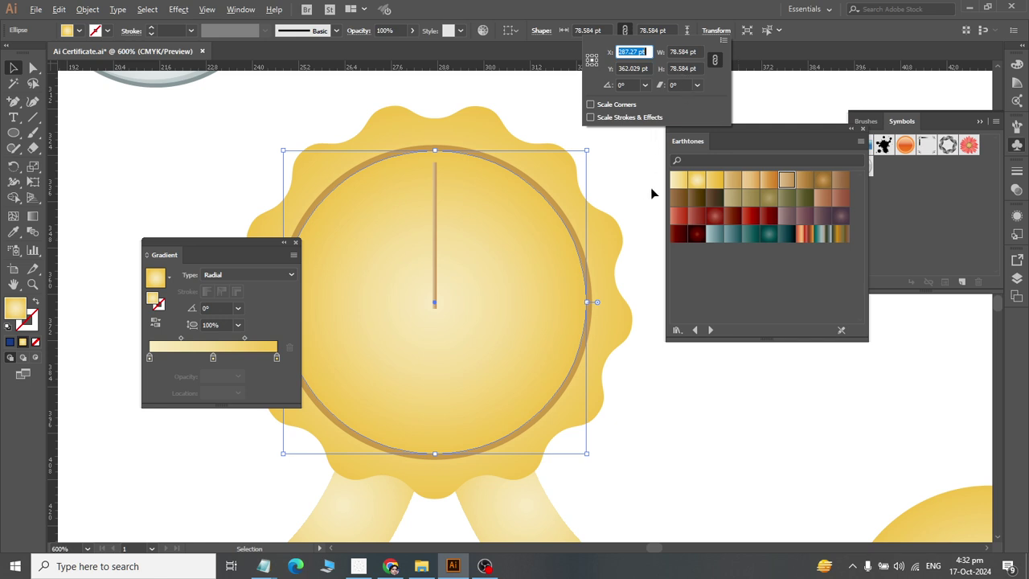
click(507, 131)
click(435, 218)
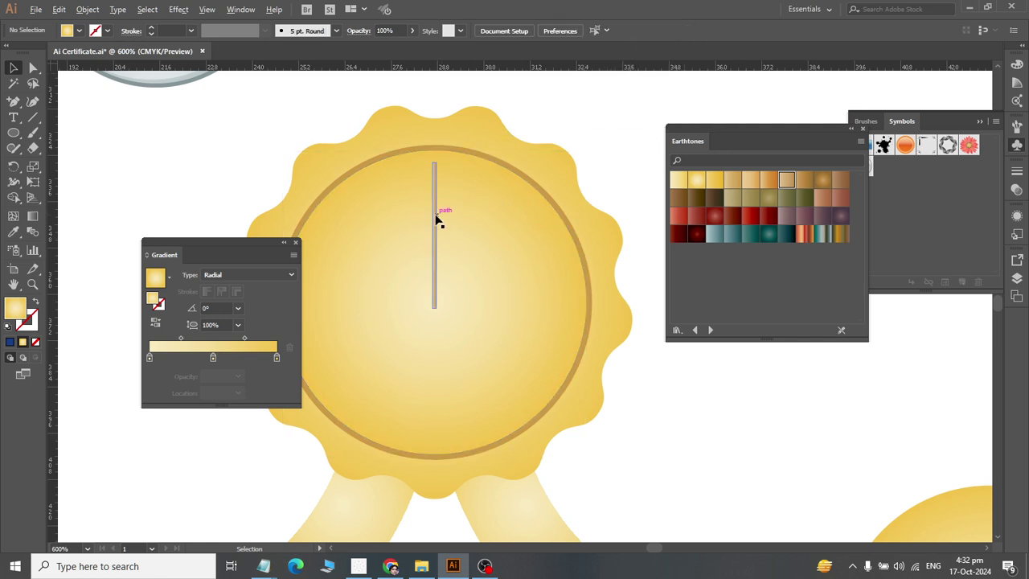
key(Up)
key(Up)
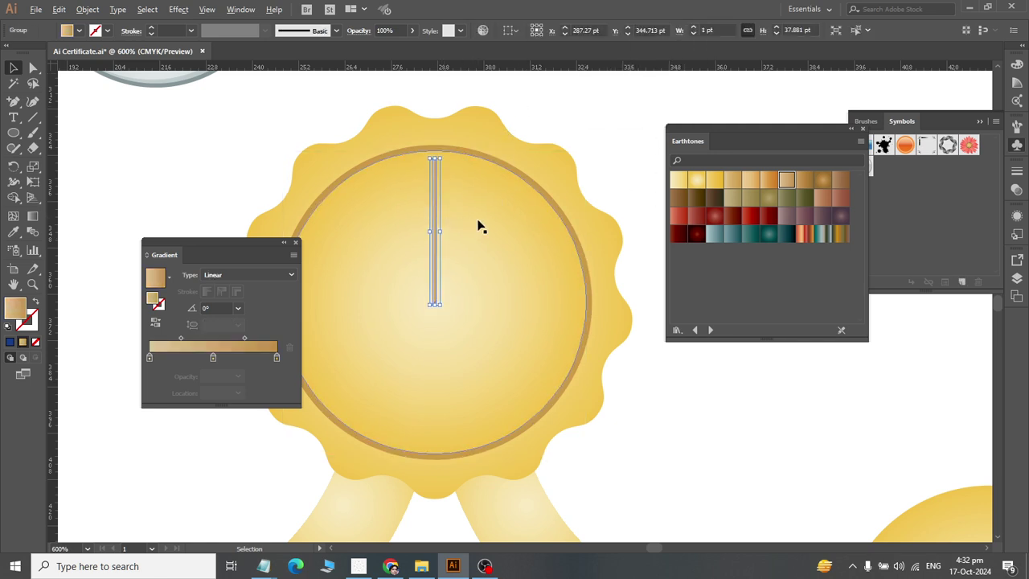
click(536, 248)
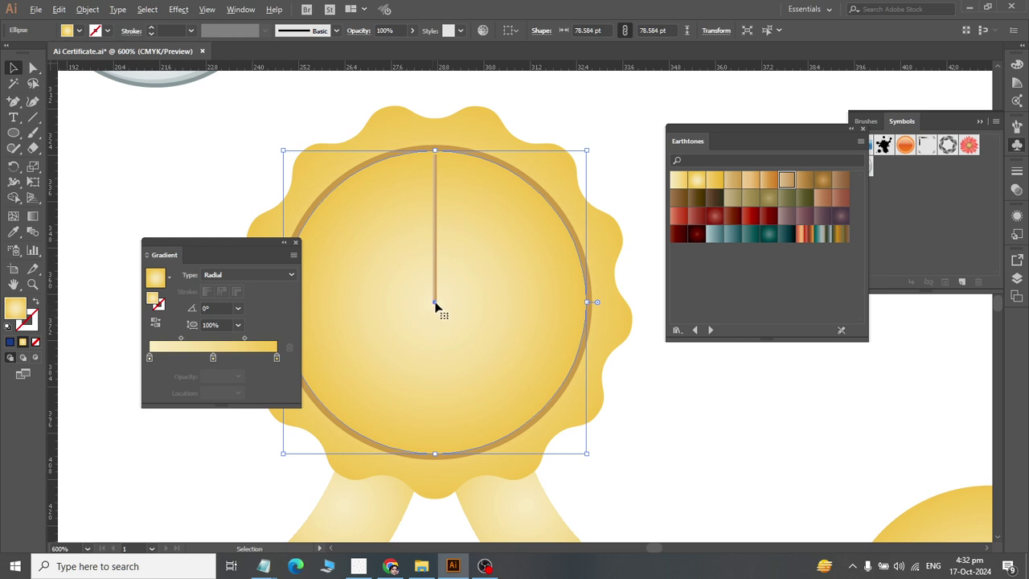
- Shorten the tan bar from its lower end to about 15.75 pt, keeping its upper end just inside the ring
click(432, 189)
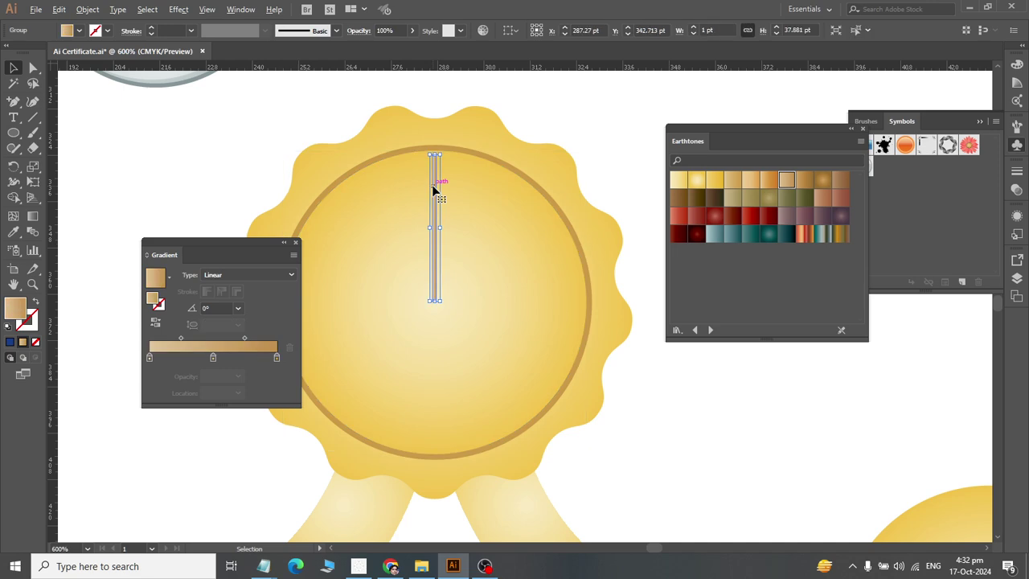
click(432, 299)
drag(432, 299, 435, 206)
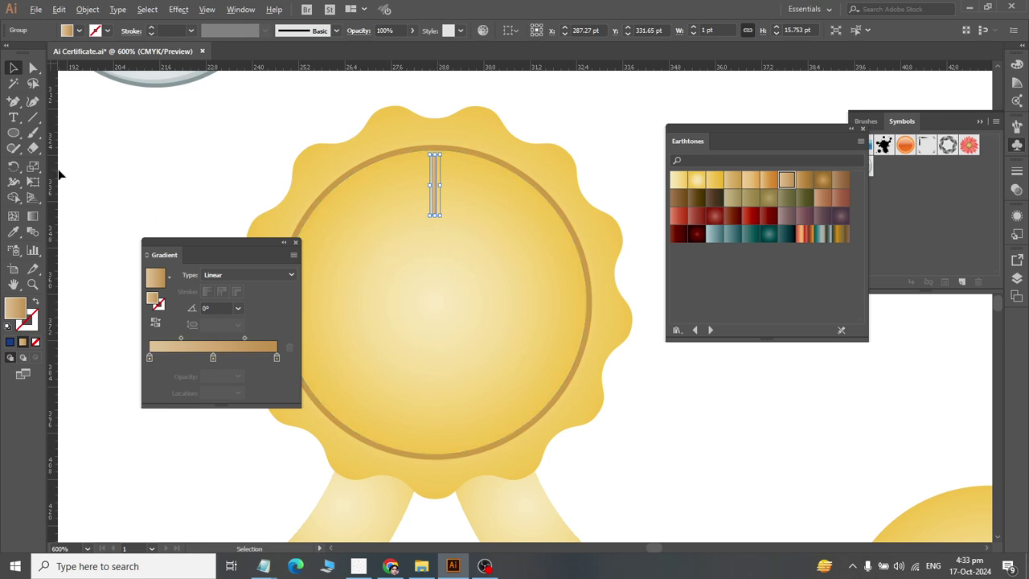
- Make a copy of the shortened tan bar rotated by 360/150 degrees about the seal's centre
click(13, 167)
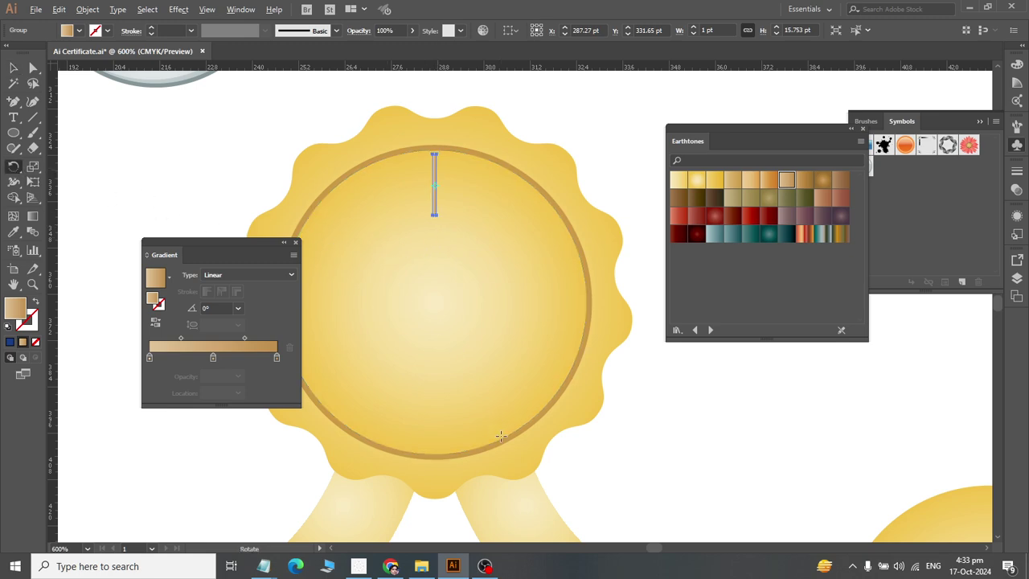
alt+click(433, 304)
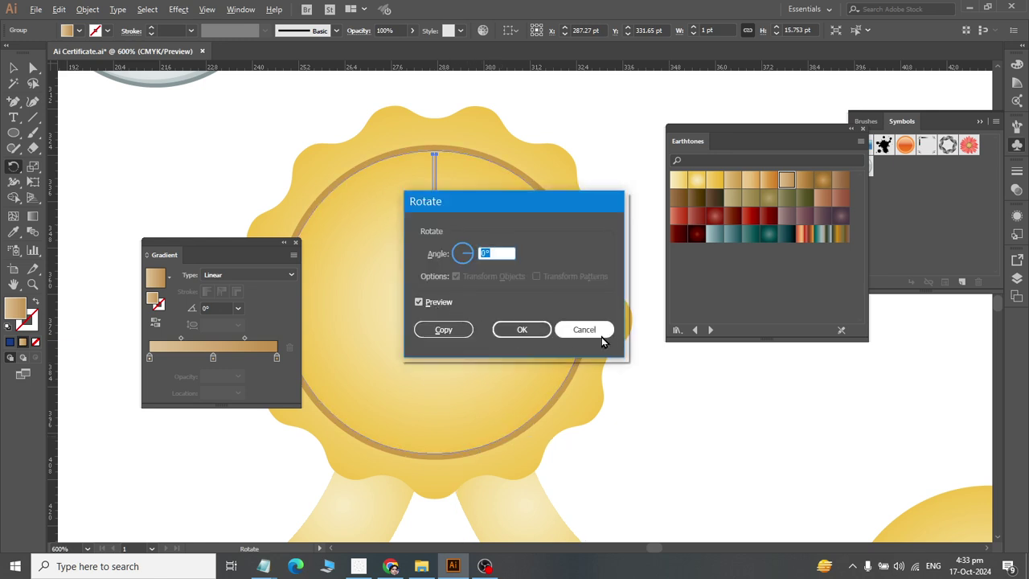
text(360/150)
click(443, 329)
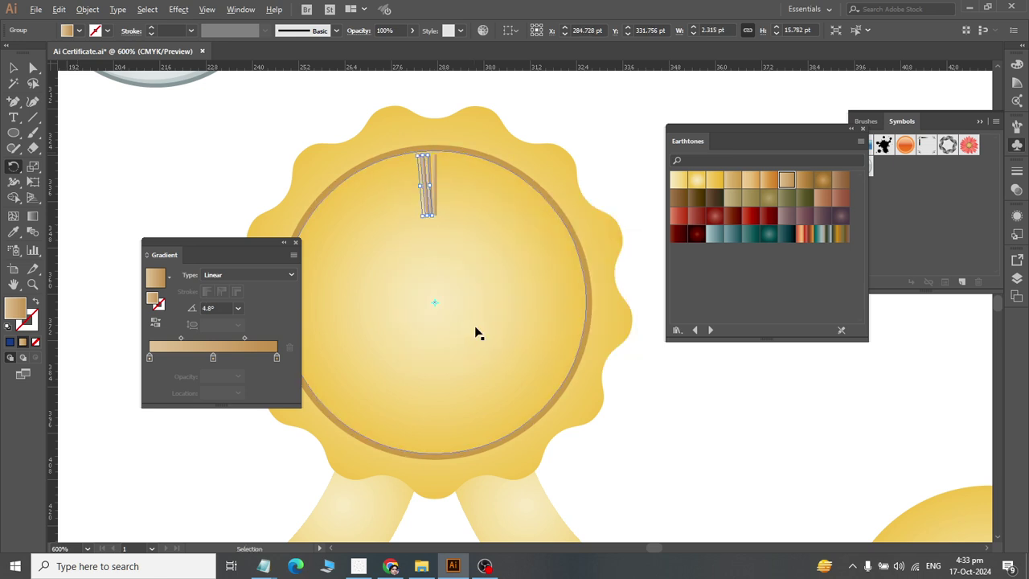
- Repeat the rotated copy of the tan bar until the radial lines form a complete circle inside the ring, and deselect
key(ctrl+d)
key(ctrl+d)
key(ctrl+d)
key(ctrl+d)
key(ctrl+d)
key(ctrl+d)
key(ctrl+d)
key(ctrl+d)
key(ctrl+d)
key(ctrl+d)
key(ctrl+d)
key(ctrl+d)
key(ctrl+d)
key(ctrl+d)
key(ctrl+d)
key(ctrl+d)
key(ctrl+d)
key(ctrl+d)
key(ctrl+d)
key(ctrl+d)
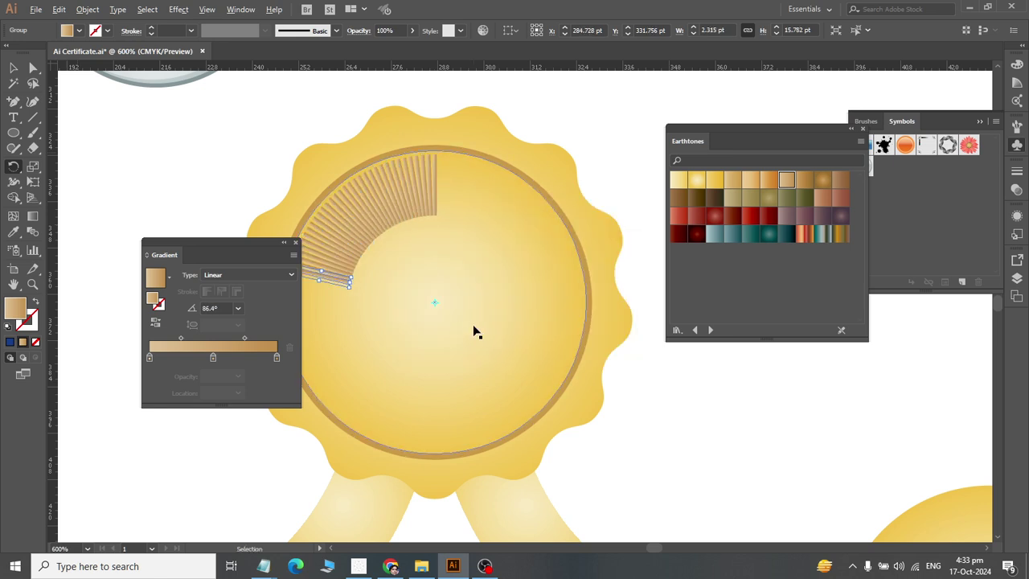
key(ctrl+d)
key(ctrl+d)
key(ctrl+d)
key(ctrl+d)
key(ctrl+d)
key(ctrl+d)
key(ctrl+d)
key(ctrl+d)
key(ctrl+d)
key(ctrl+d)
key(ctrl+d)
key(ctrl+d)
key(ctrl+d)
key(ctrl+d)
key(ctrl+d)
key(ctrl+d)
key(ctrl+d)
key(ctrl+d)
key(ctrl+d)
key(ctrl+d)
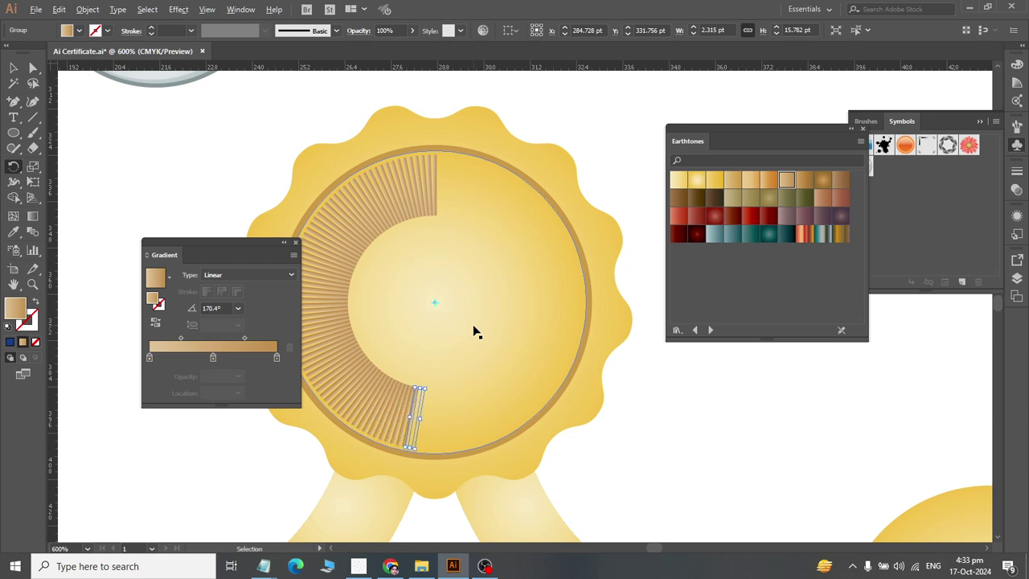
key(ctrl+d)
key(ctrl+d)
key(ctrl+d)
key(ctrl+d)
key(ctrl+d)
key(ctrl+d)
key(ctrl+d)
key(ctrl+d)
key(ctrl+d)
key(ctrl+d)
key(ctrl+d)
key(ctrl+d)
key(ctrl+d)
key(ctrl+d)
key(ctrl+d)
key(ctrl+d)
key(ctrl+d)
key(ctrl+d)
key(ctrl+d)
key(ctrl+d)
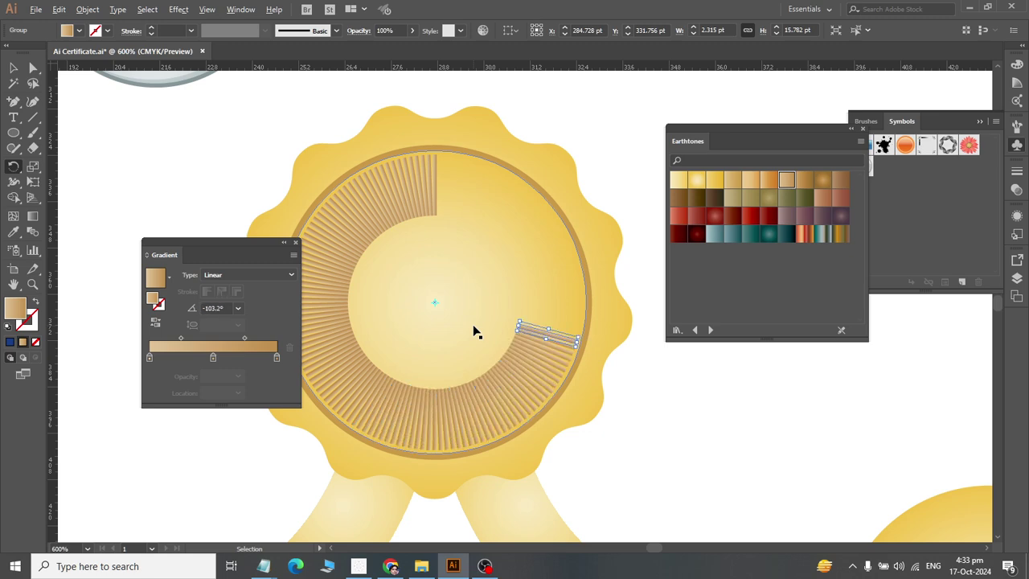
key(ctrl+d)
key(ctrl+d)
key(ctrl+d)
key(ctrl+d)
key(ctrl+d)
key(ctrl+d)
key(ctrl+d)
key(ctrl+d)
key(ctrl+d)
key(ctrl+d)
key(ctrl+d)
key(ctrl+d)
key(ctrl+d)
key(ctrl+d)
key(ctrl+d)
key(ctrl+d)
key(ctrl+d)
key(ctrl+d)
key(ctrl+d)
key(ctrl+d)
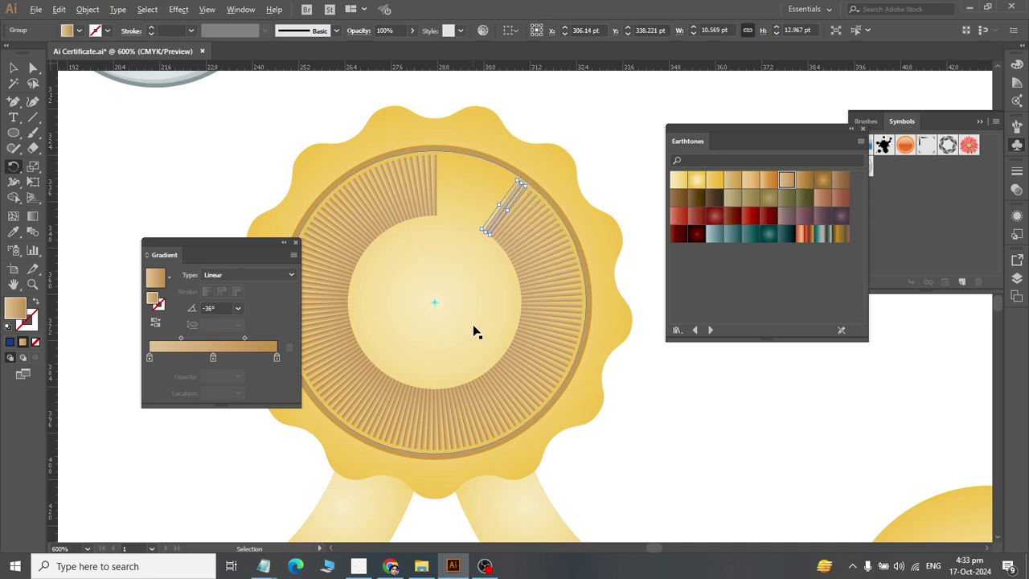
key(ctrl+d)
key(ctrl+d)
key(ctrl+d)
key(ctrl+d)
key(ctrl+d)
key(ctrl+d)
key(ctrl+d)
key(ctrl+d)
key(ctrl+d)
key(ctrl+d)
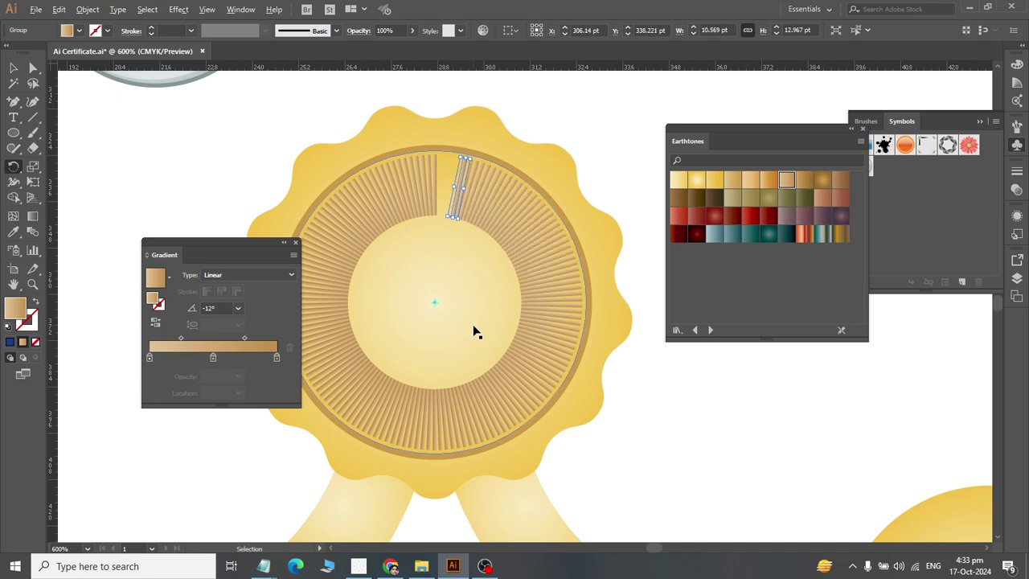
key(ctrl+d)
key(ctrl+d)
key(ctrl+d)
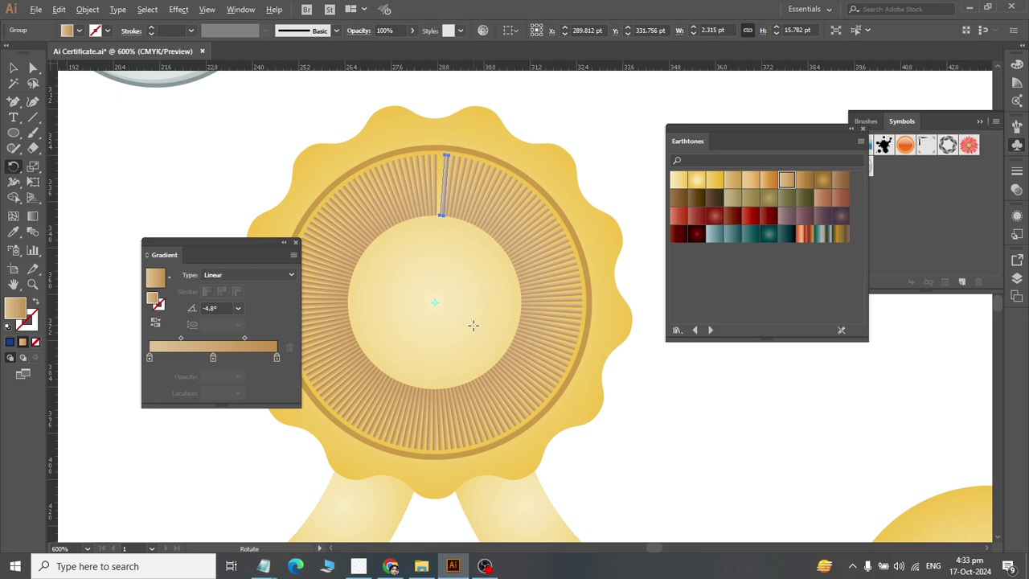
key(ctrl+d)
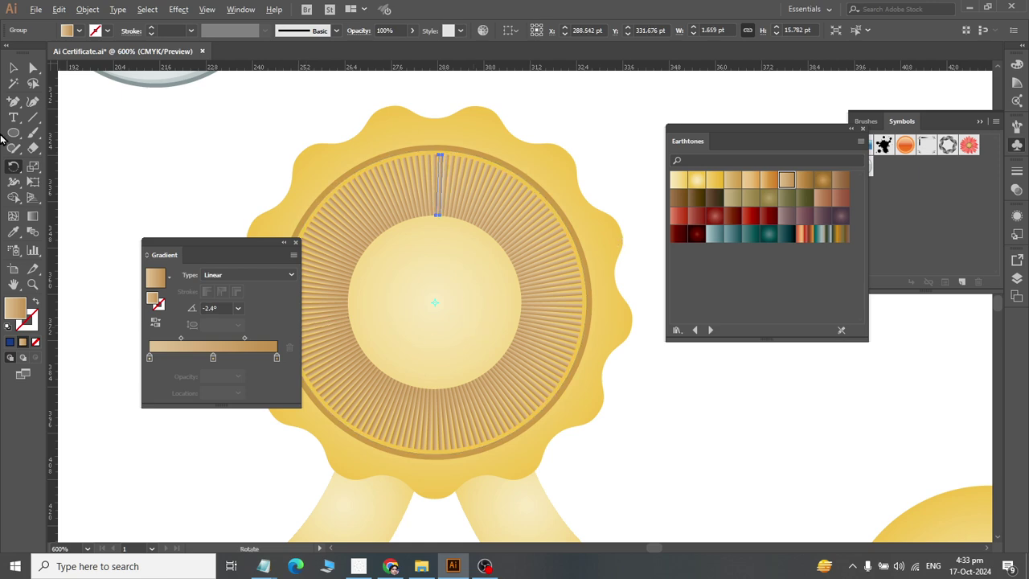
click(13, 68)
click(225, 173)
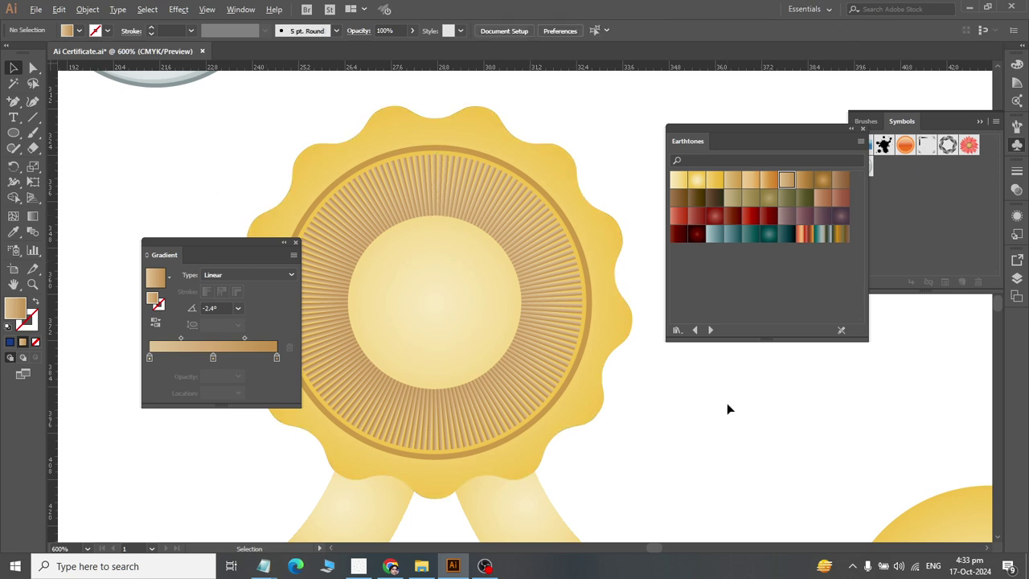
- Compare the seal with the reference certificate and move the spare gold circle closer to the seal
key(alt+Tab)
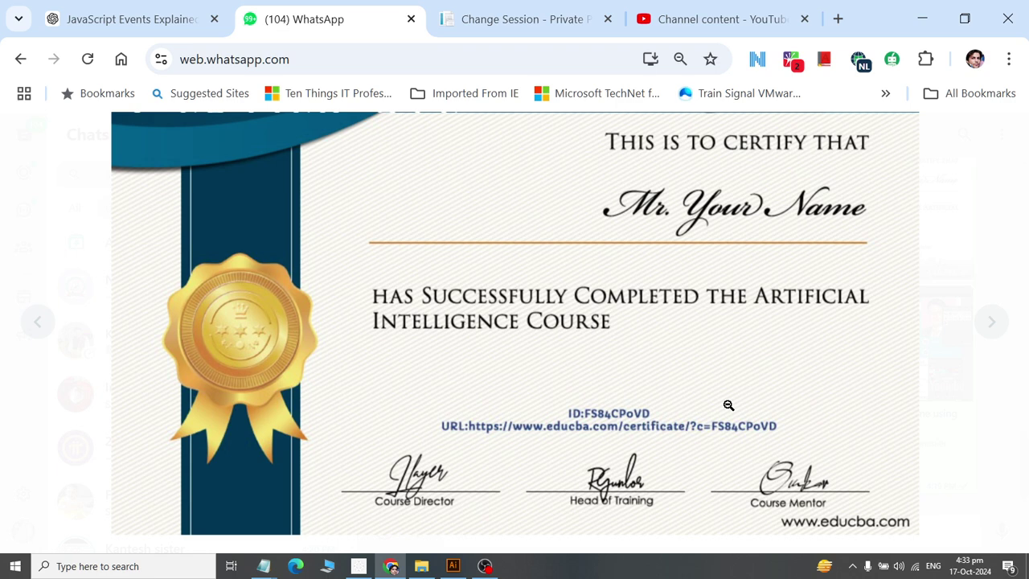
key(alt+Tab)
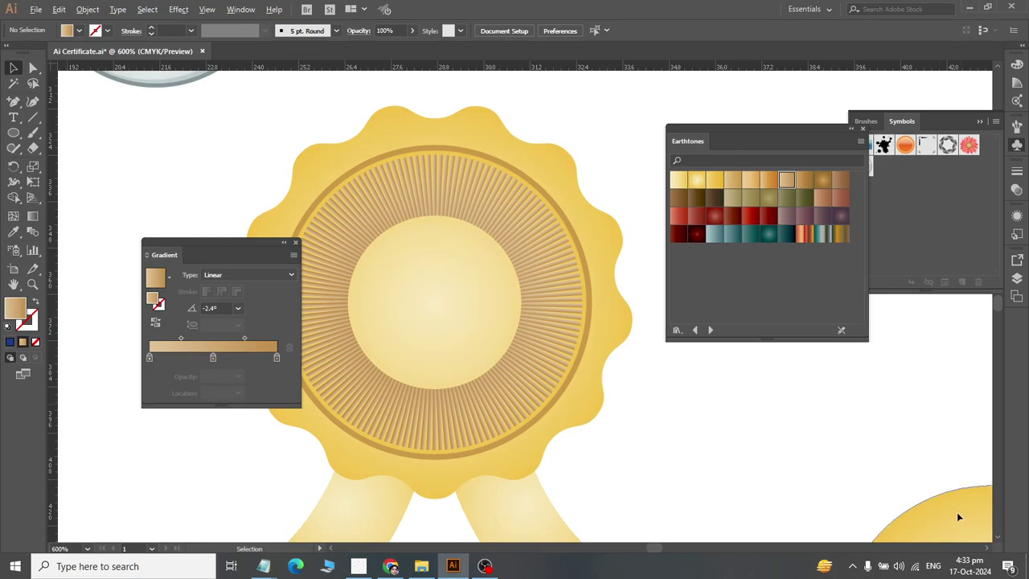
drag(956, 517, 800, 423)
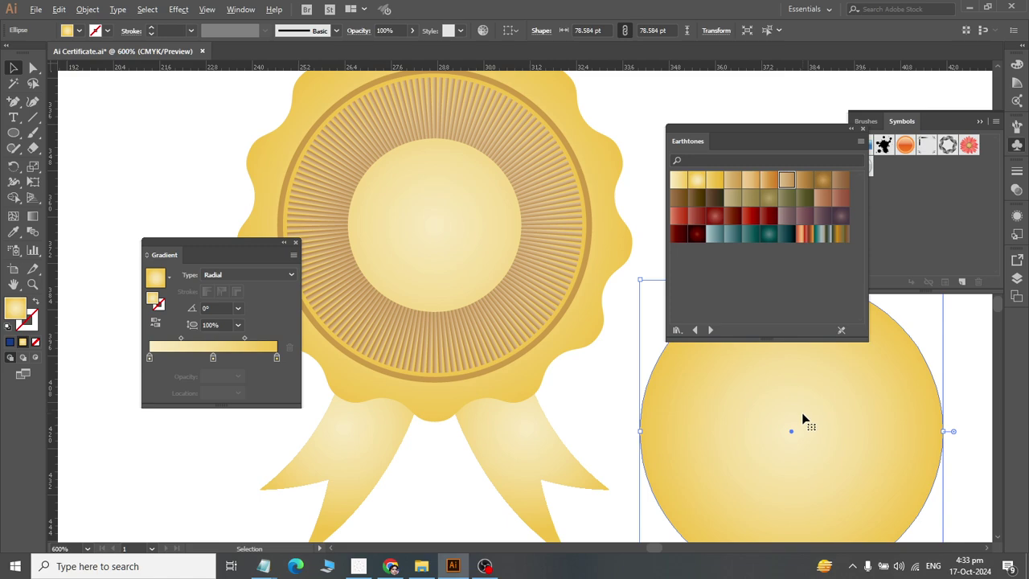
key(alt+Tab)
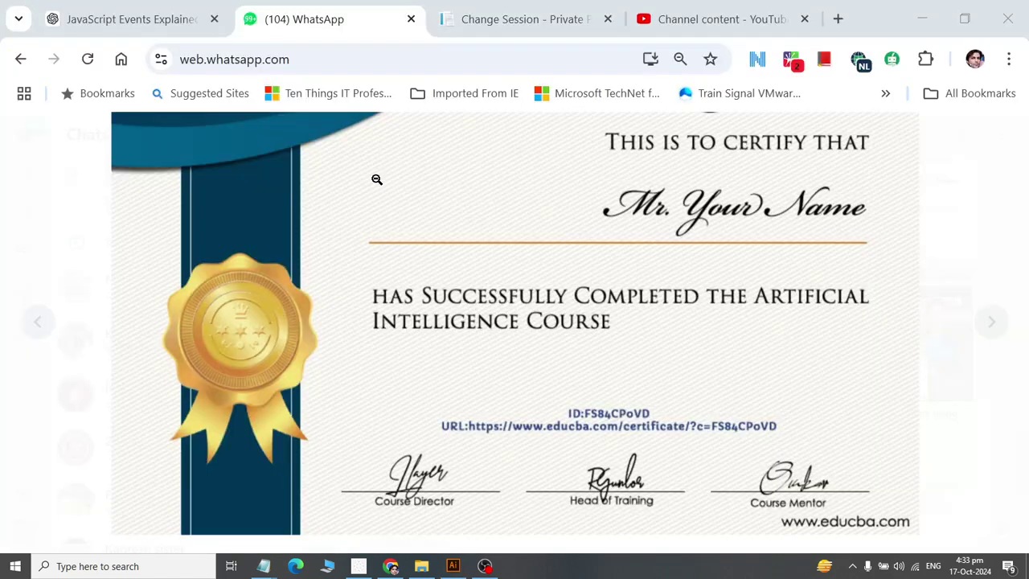
key(alt+Tab)
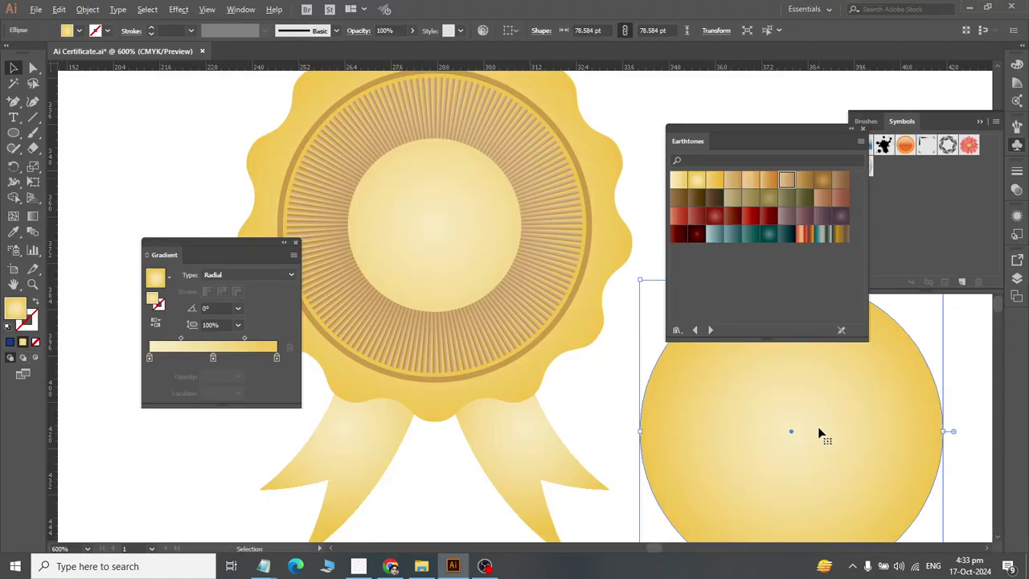
- Align the spare gold circle's centre horizontally and vertically with the seal's inner circle, using the inner circle as key object
click(447, 230)
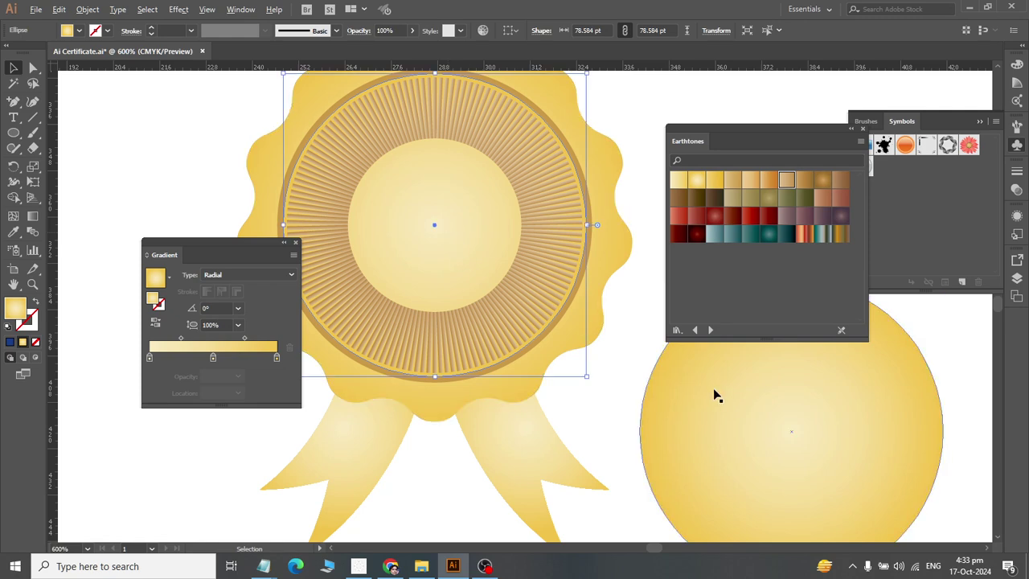
shift+click(741, 414)
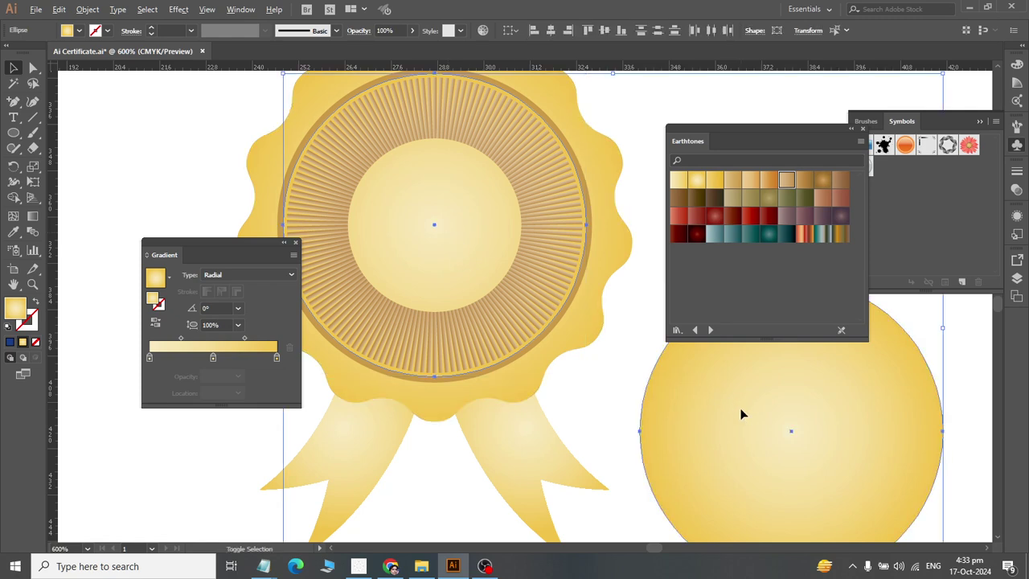
click(471, 241)
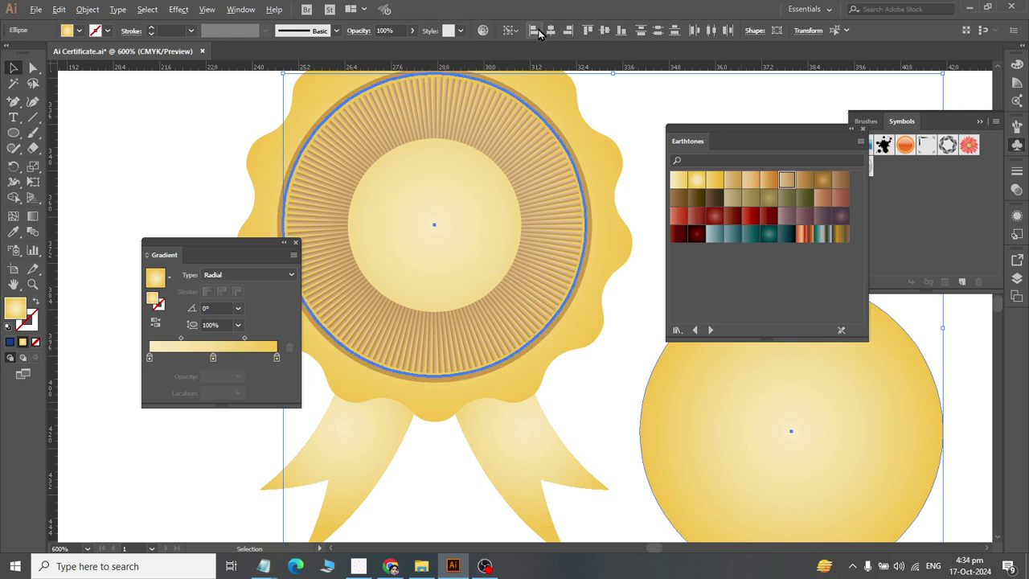
click(550, 30)
click(603, 30)
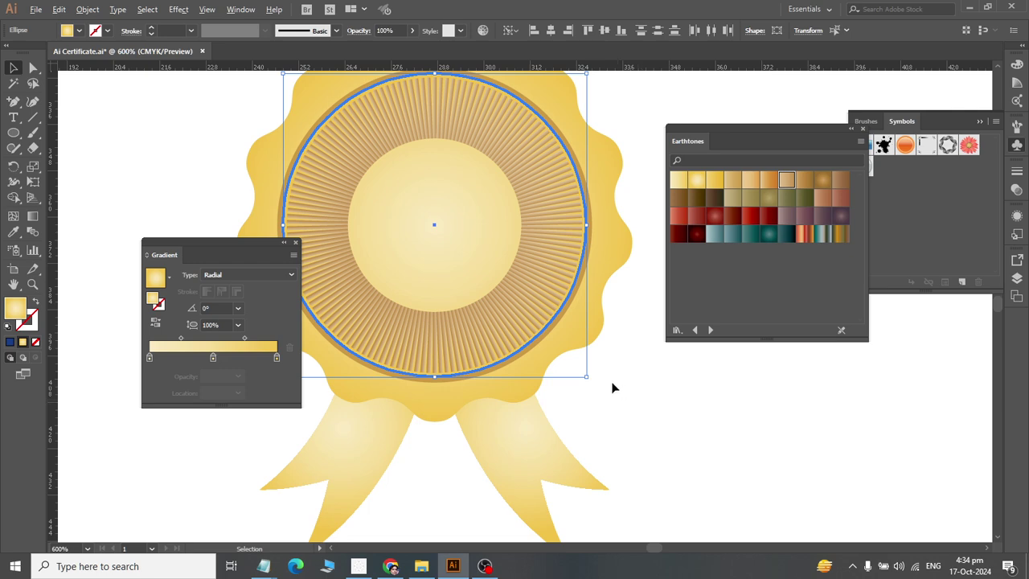
- Bring both aligned gold circles to the front, above the radial lines
right_click(587, 346)
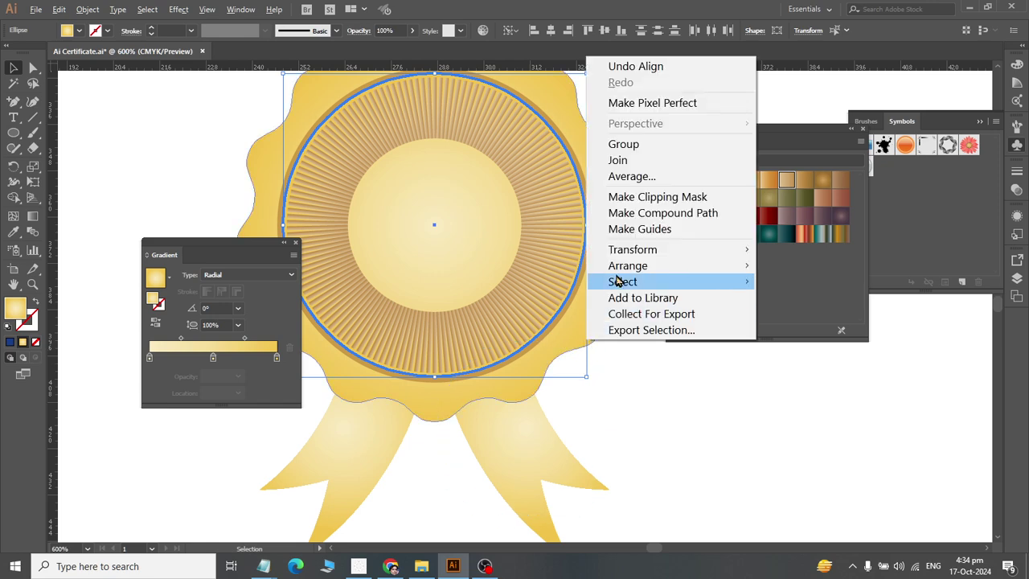
mouse_move(628, 268)
click(783, 266)
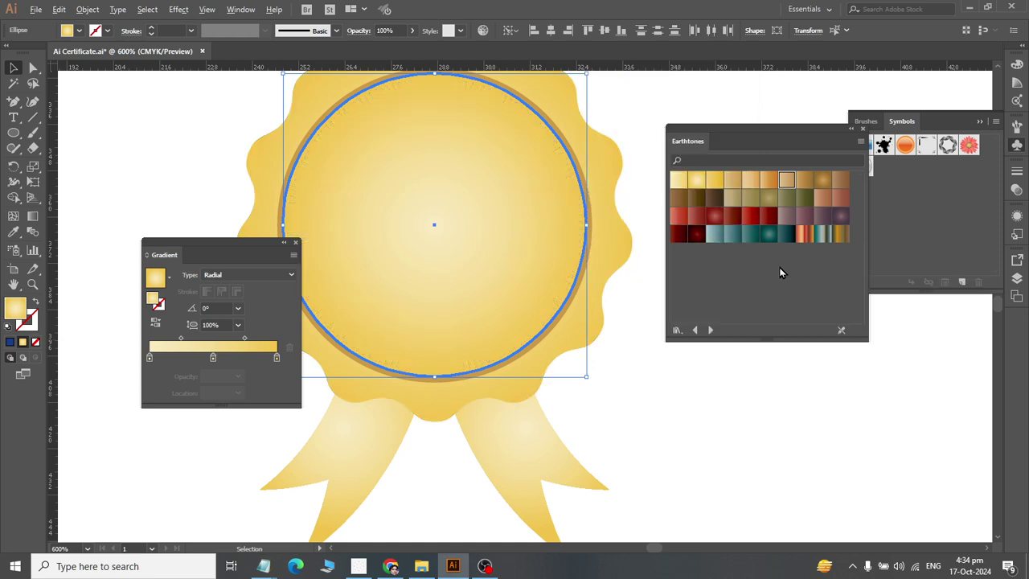
- Shrink the topmost gold circle about its centre to about 64.3 pt in diameter
click(704, 452)
click(442, 274)
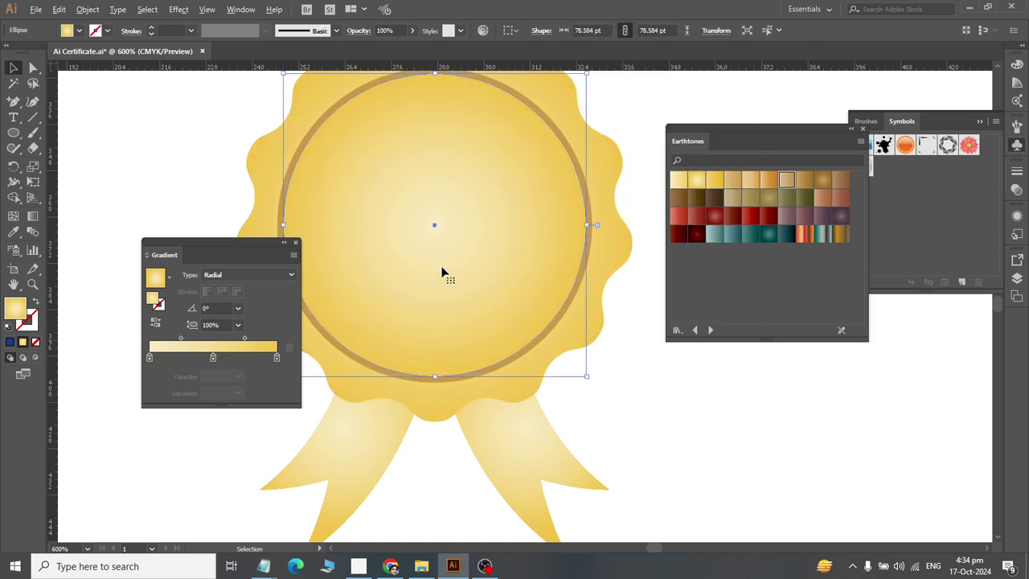
drag(587, 375, 560, 349)
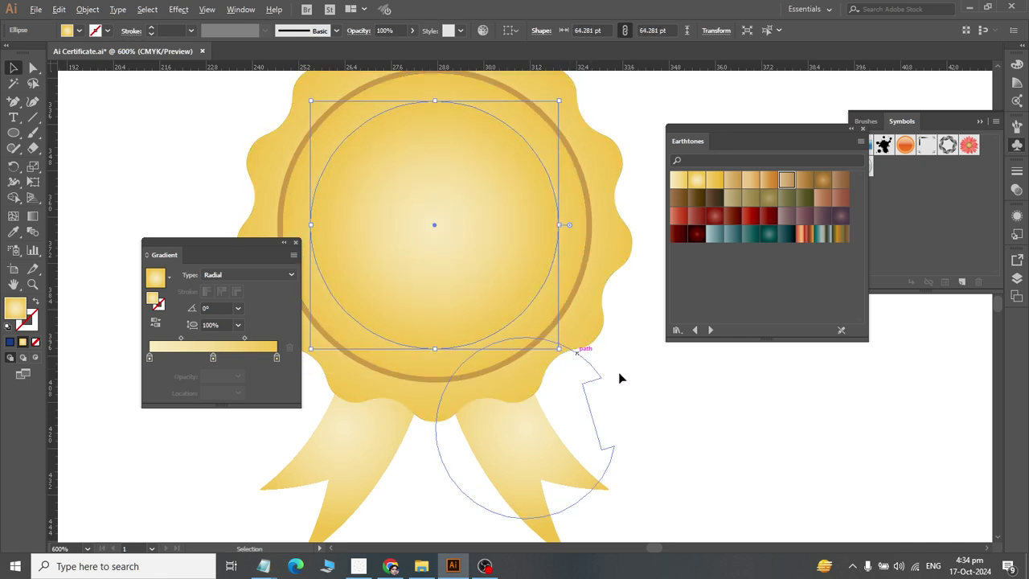
click(768, 406)
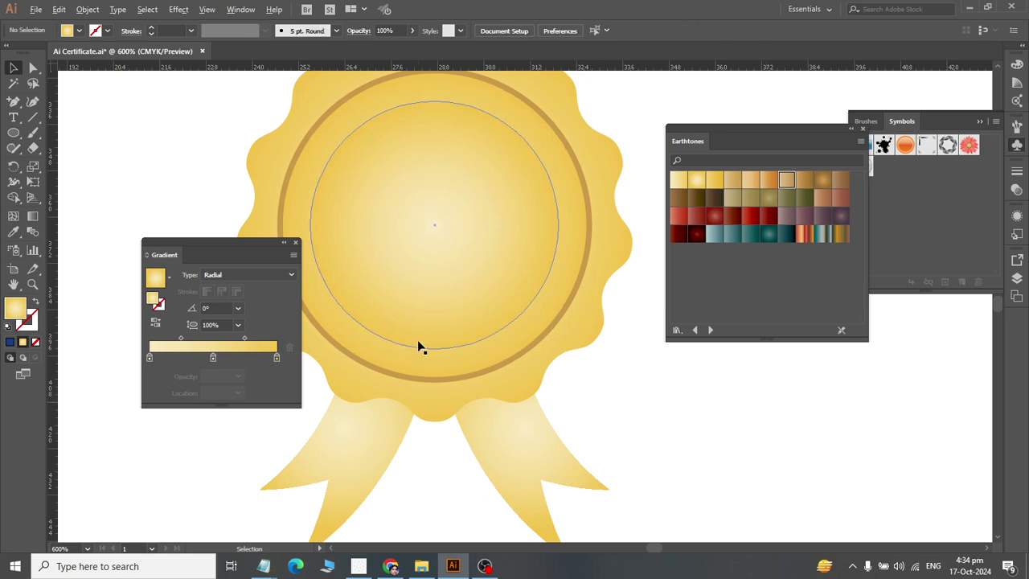
- Send the larger gold circle backward repeatedly until it lies behind all the radial lines
click(404, 374)
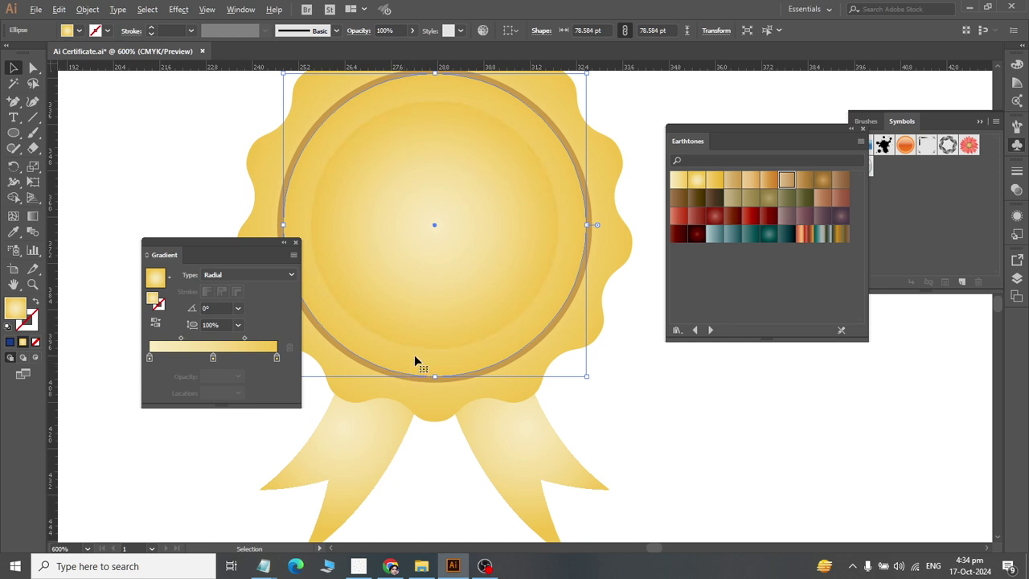
right_click(463, 362)
mouse_move(542, 282)
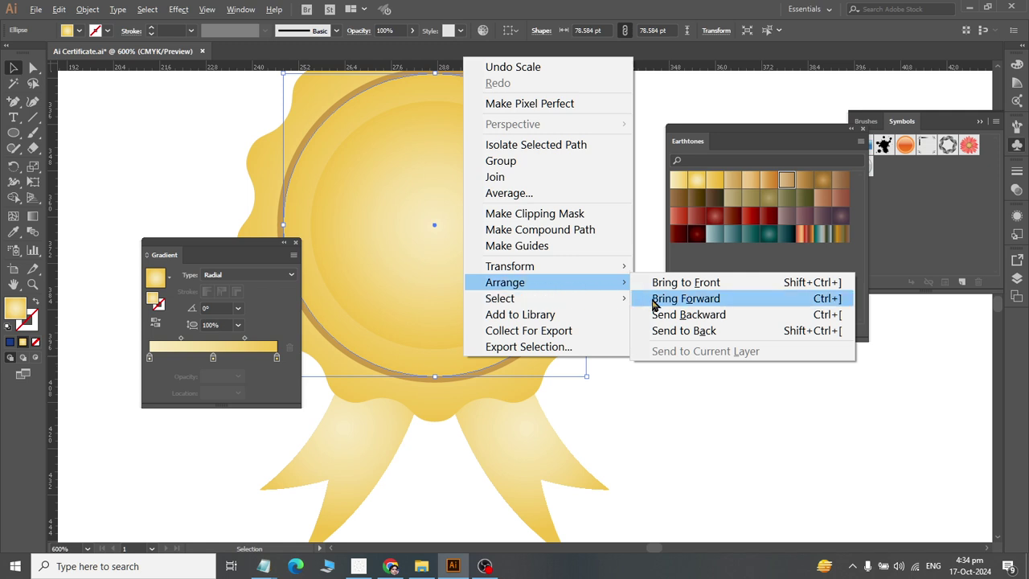
click(762, 315)
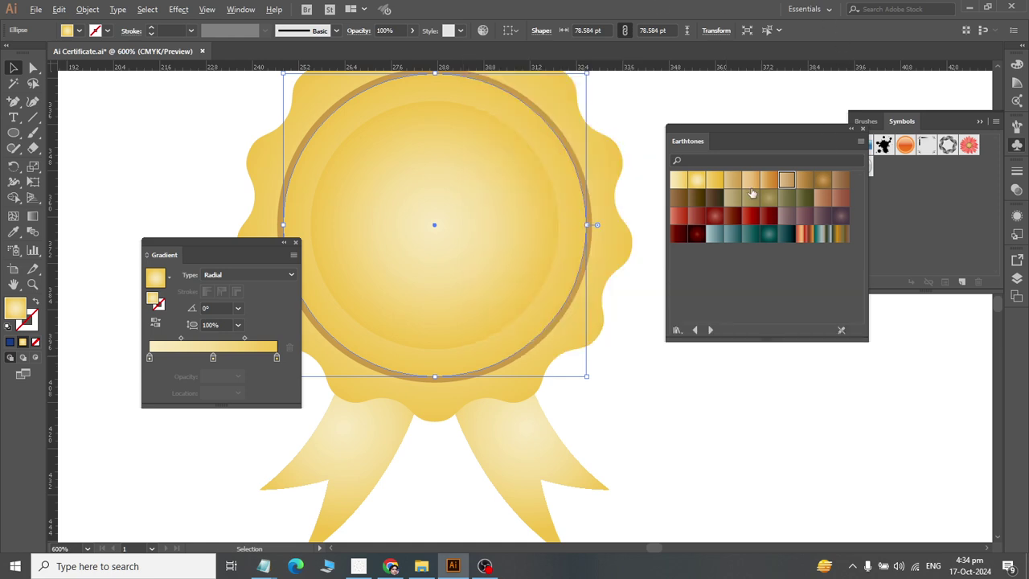
key(a)
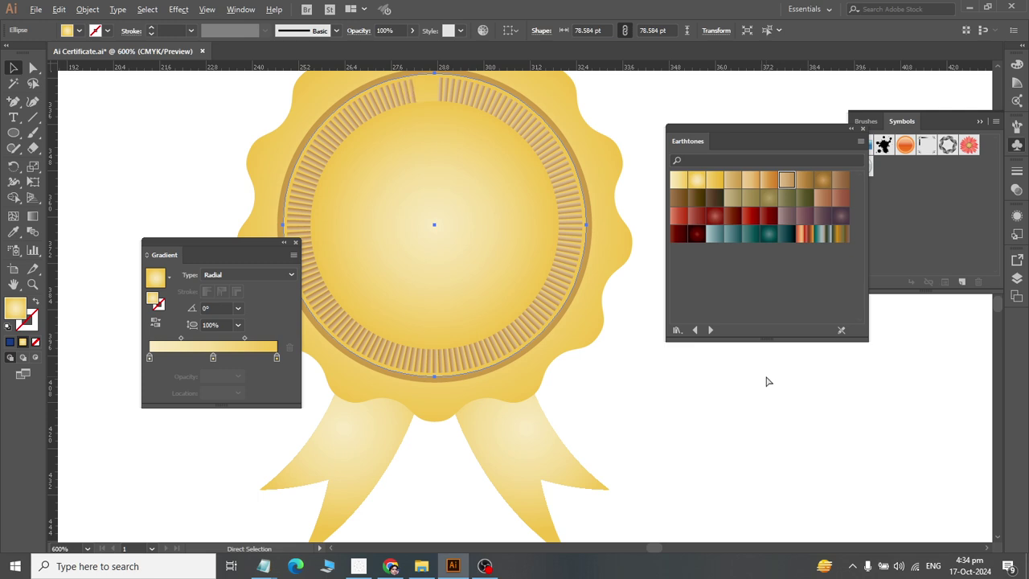
key(v)
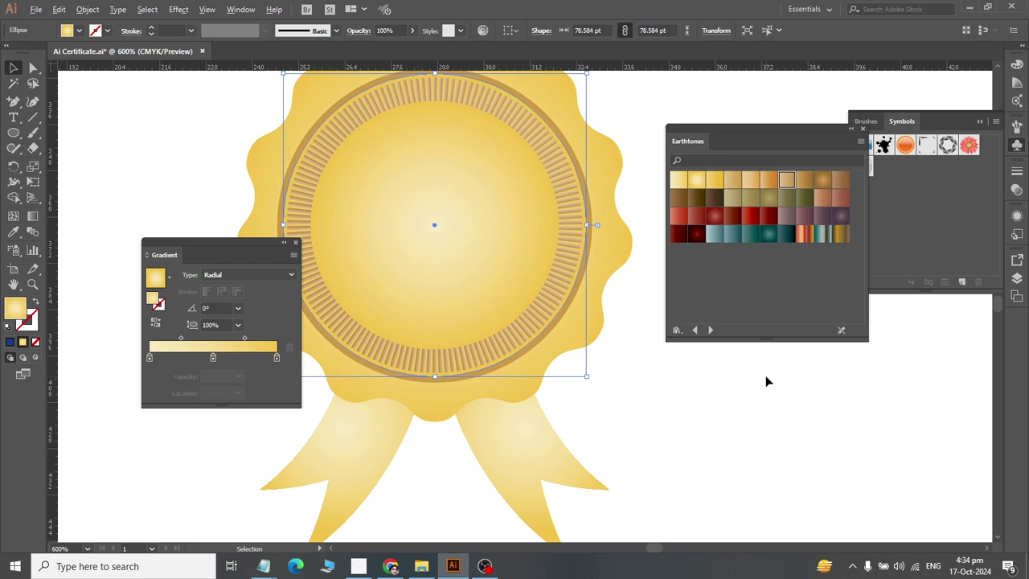
- Open the On-Screen Keyboard with the osk command to examine the left bracket key, and close it again
key(super+r)
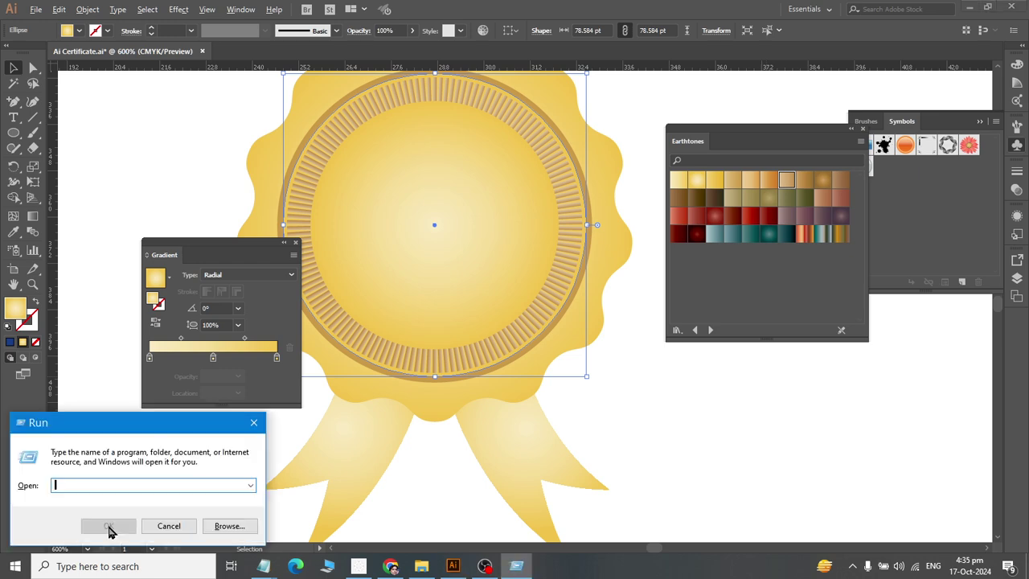
text(osk)
click(108, 529)
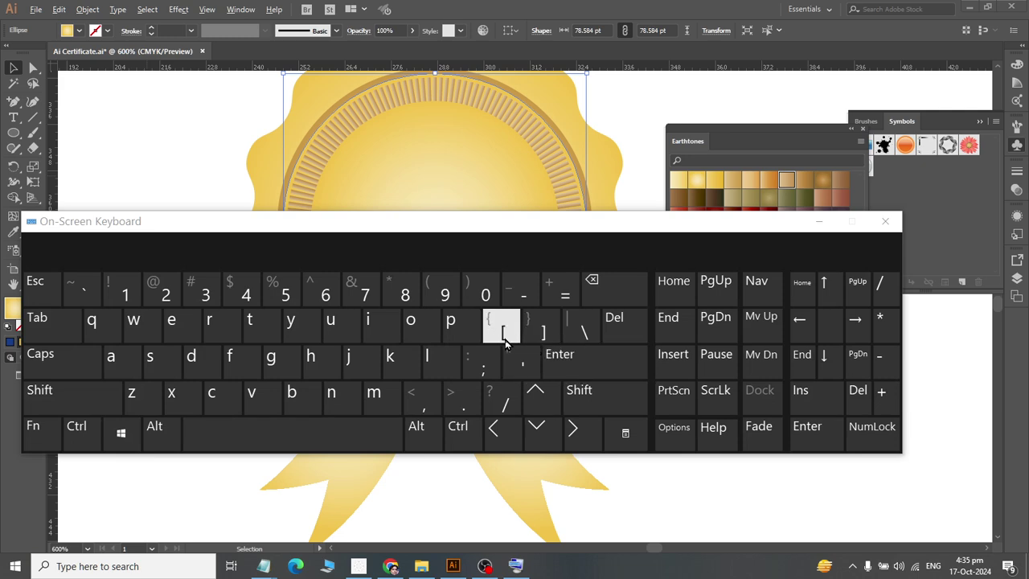
click(885, 221)
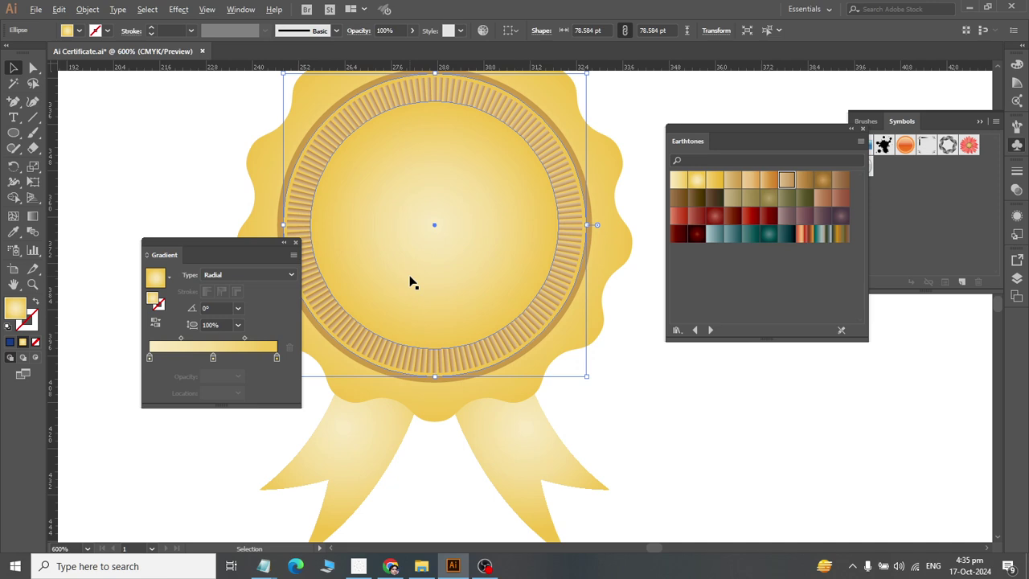
- Try the tan linear gradient from the Earthtones library on the larger circle behind the radial lines
click(787, 180)
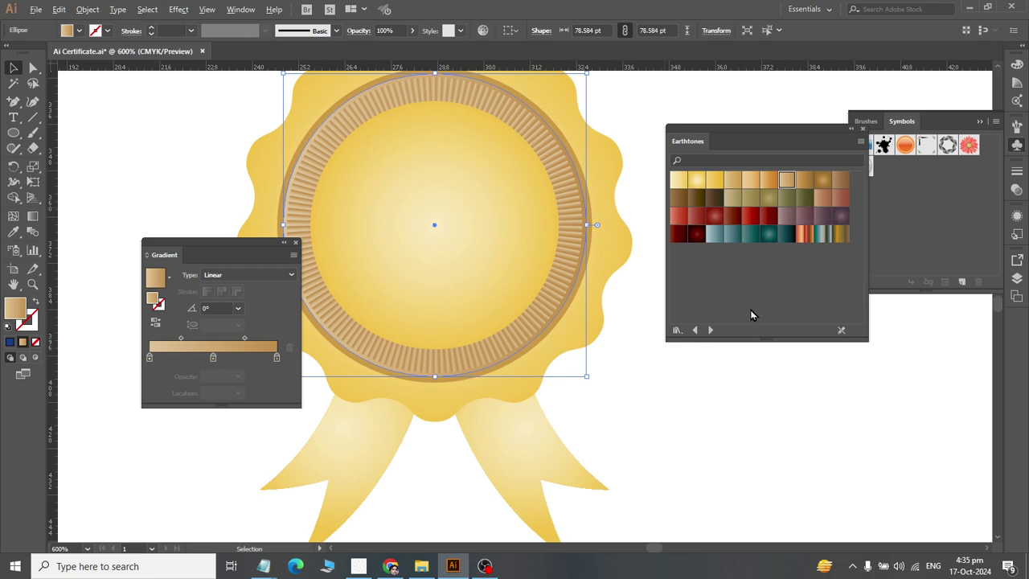
click(722, 396)
- Fill the smaller inner circle with the darker brown linear gradient from the Earthtones library
click(459, 328)
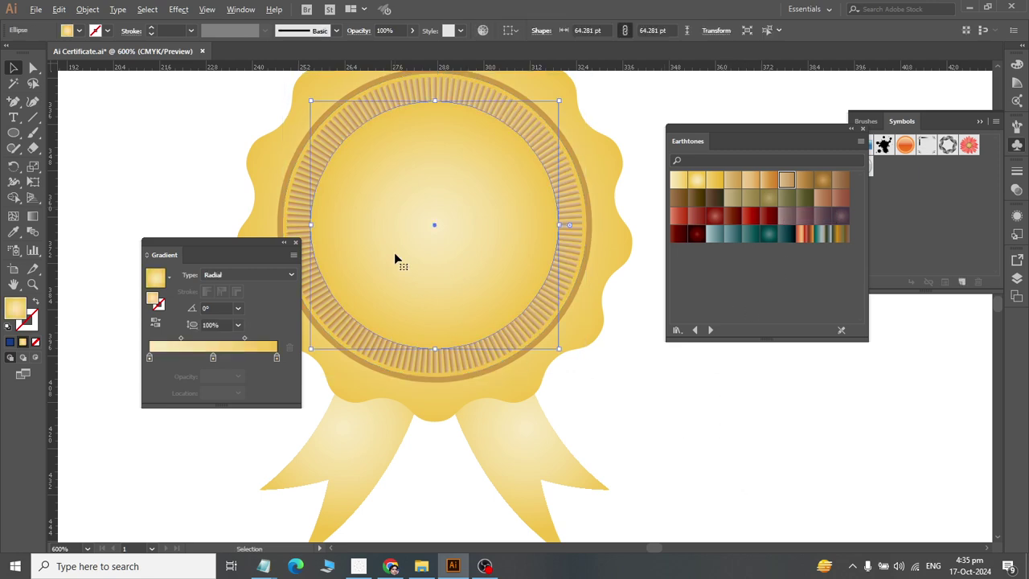
click(787, 180)
click(804, 180)
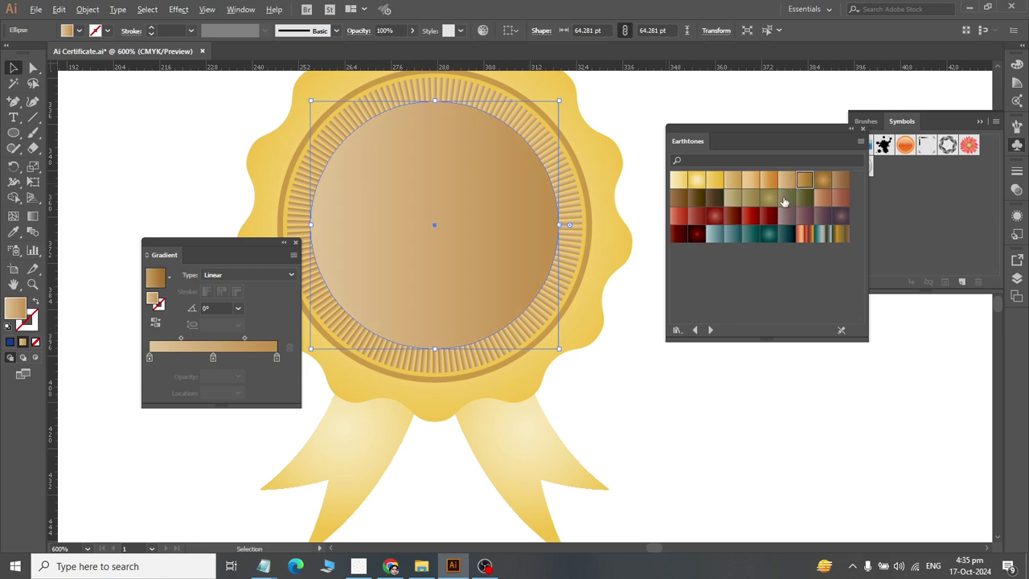
click(742, 465)
- Change the brown gradient of the inner circle inside the radial lines to the Radial type
click(466, 247)
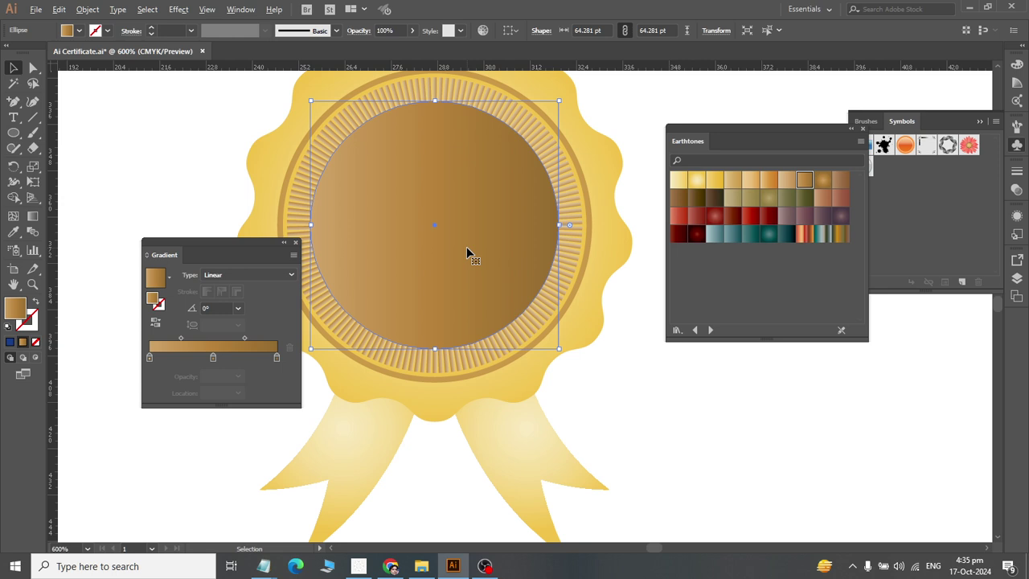
click(234, 276)
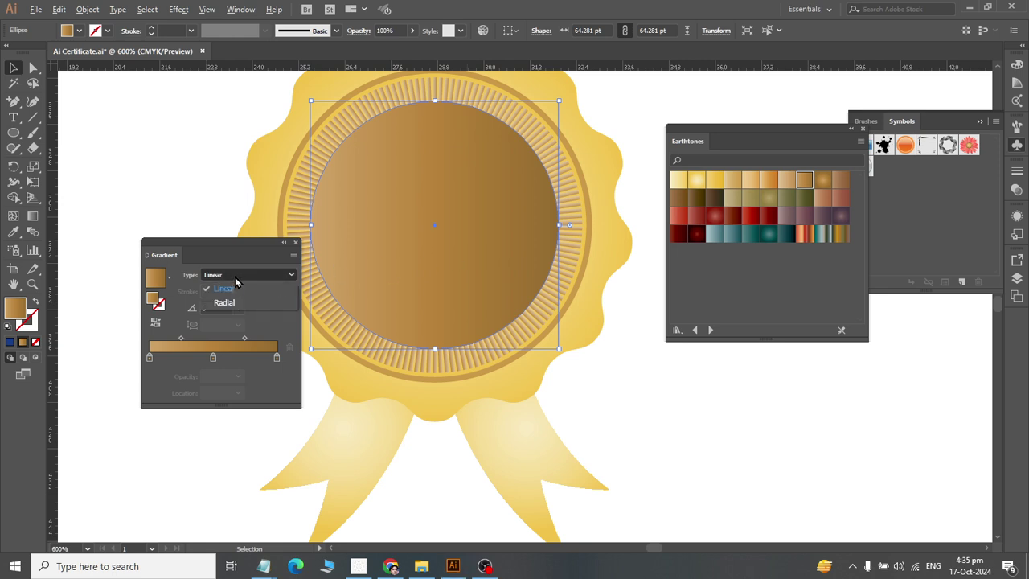
click(224, 302)
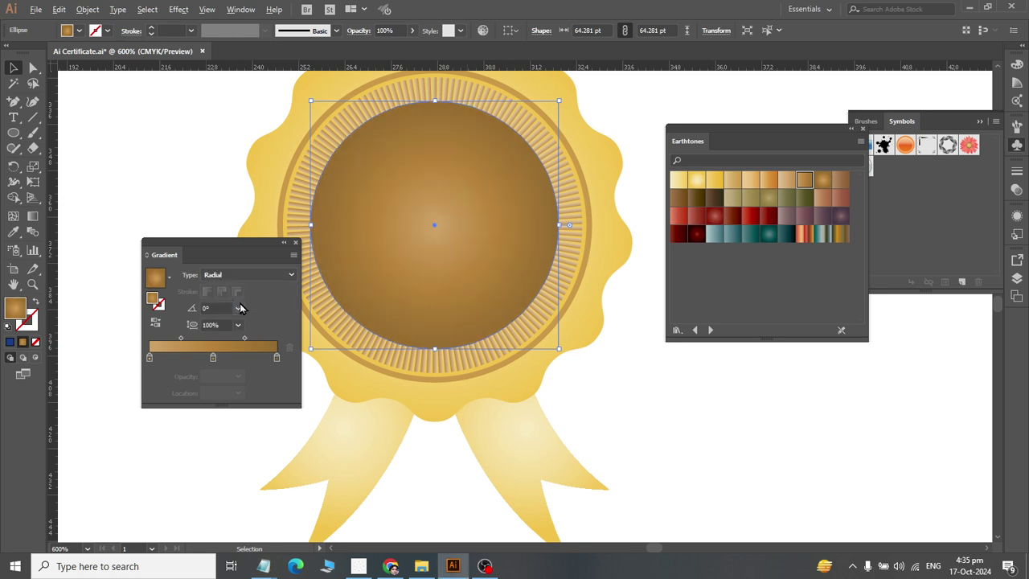
click(689, 419)
- Duplicate the brown circle in place, shrink the copy concentrically to about 61.5 pt, and fill it with the light gold radial Earthtones gradient
click(437, 281)
key(a)
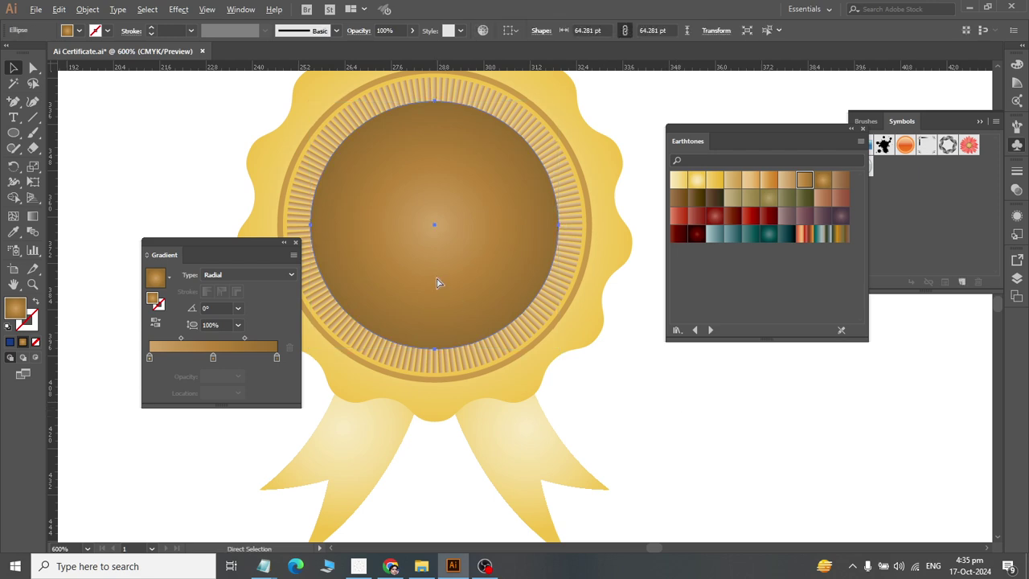
key(v)
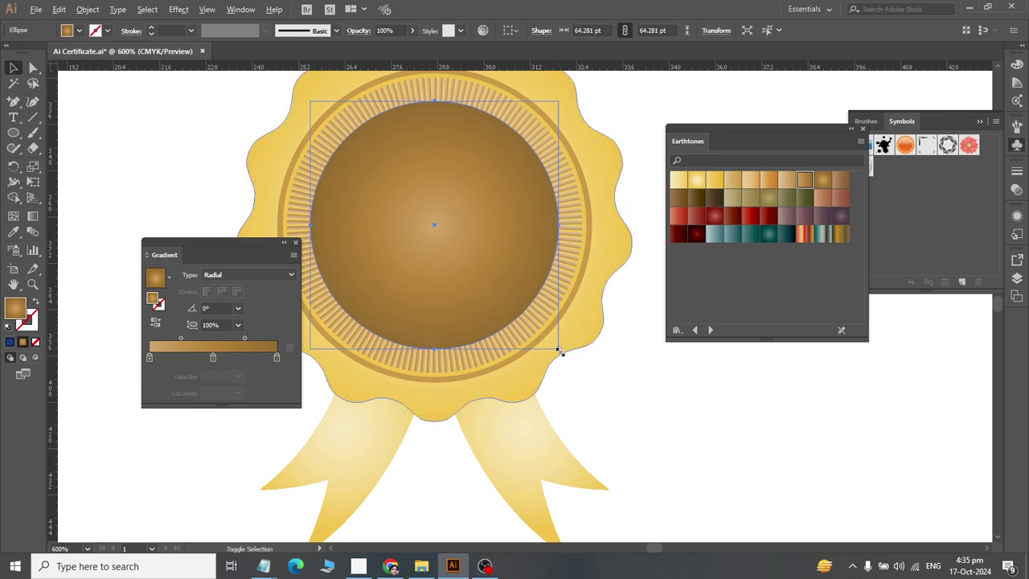
drag(558, 350, 553, 344)
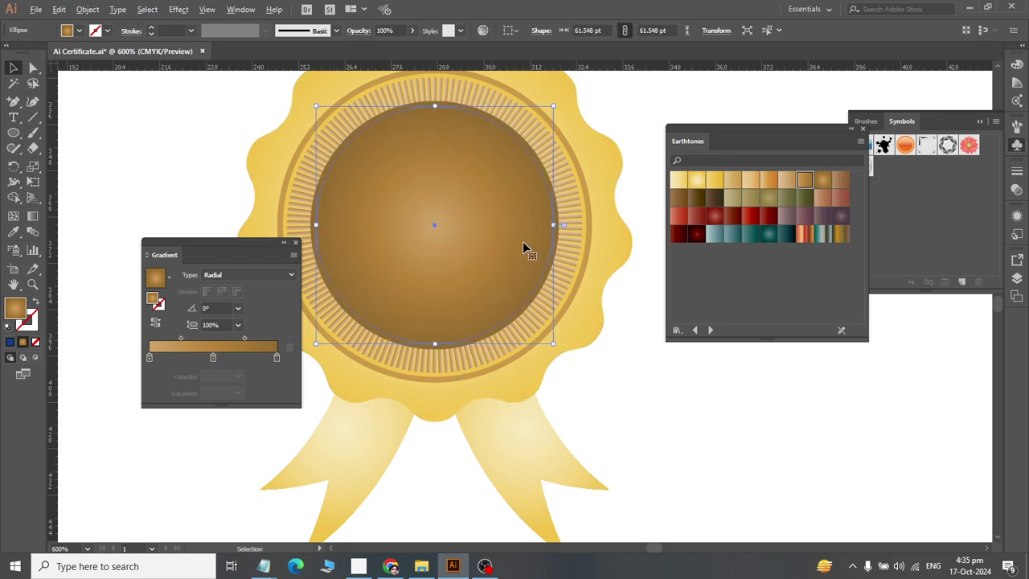
click(696, 180)
click(694, 458)
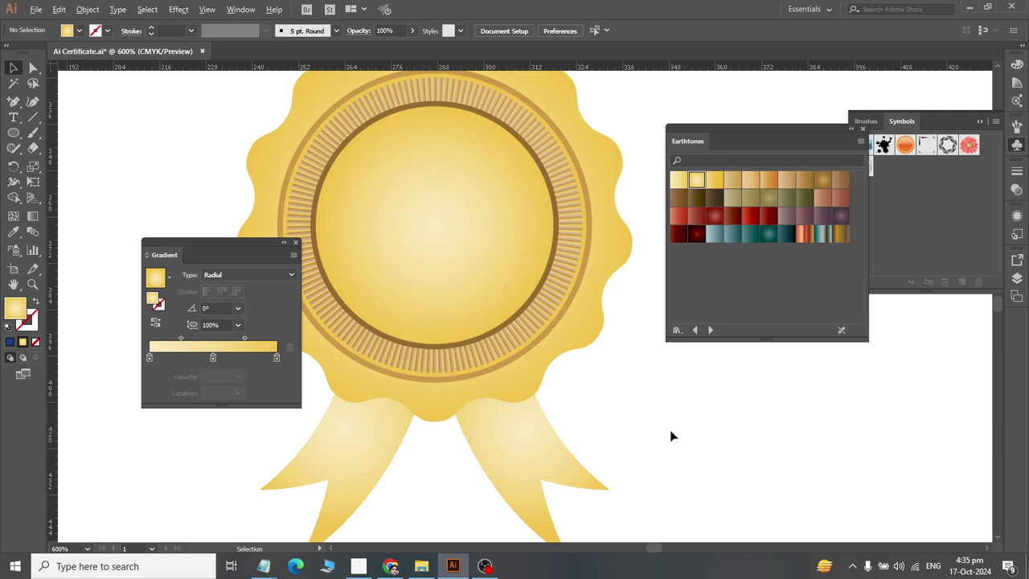
- Following the reference certificate, duplicate the gold inner circle in place and shrink the copy concentrically to about 51.6 pt
key(alt+Tab)
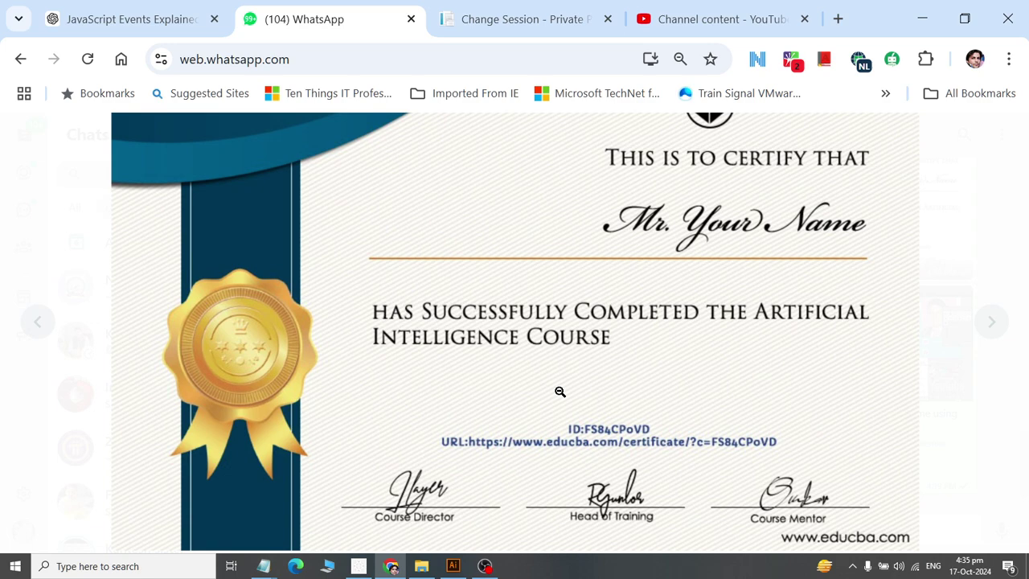
key(alt+Tab)
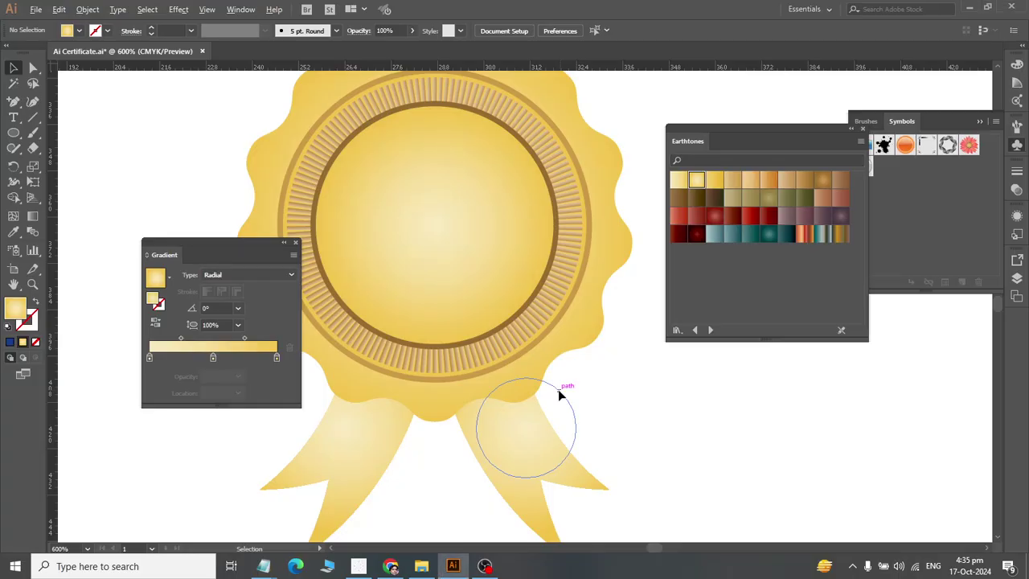
click(400, 218)
key(a)
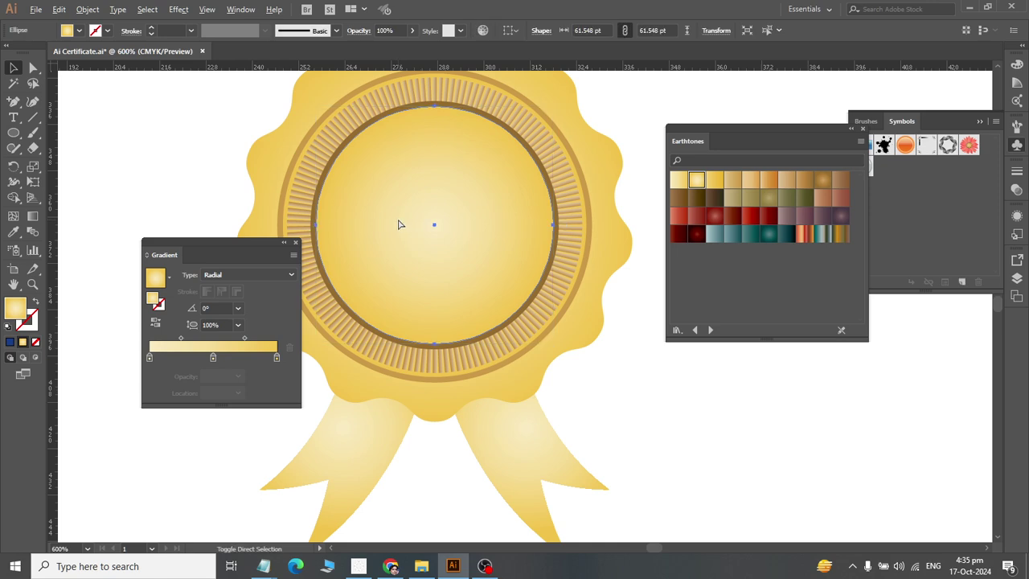
key(v)
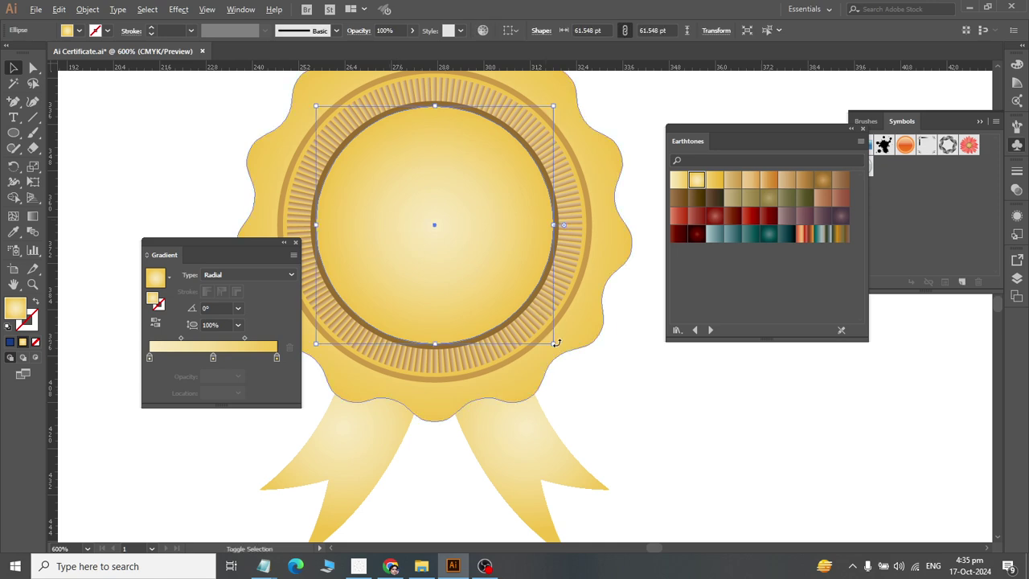
drag(552, 344, 532, 329)
key(alt+Tab)
click(482, 216)
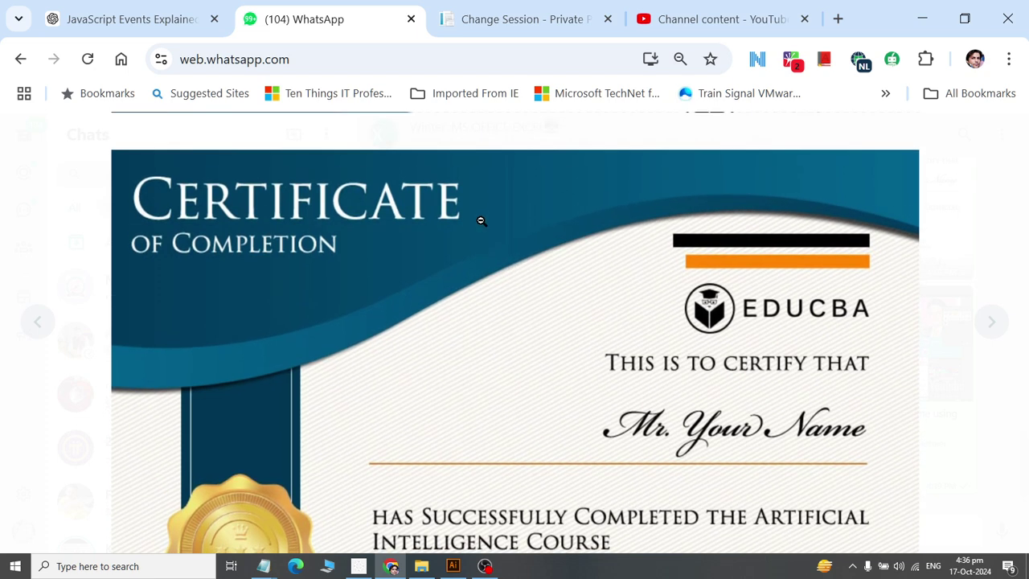
key(alt+Tab)
click(680, 414)
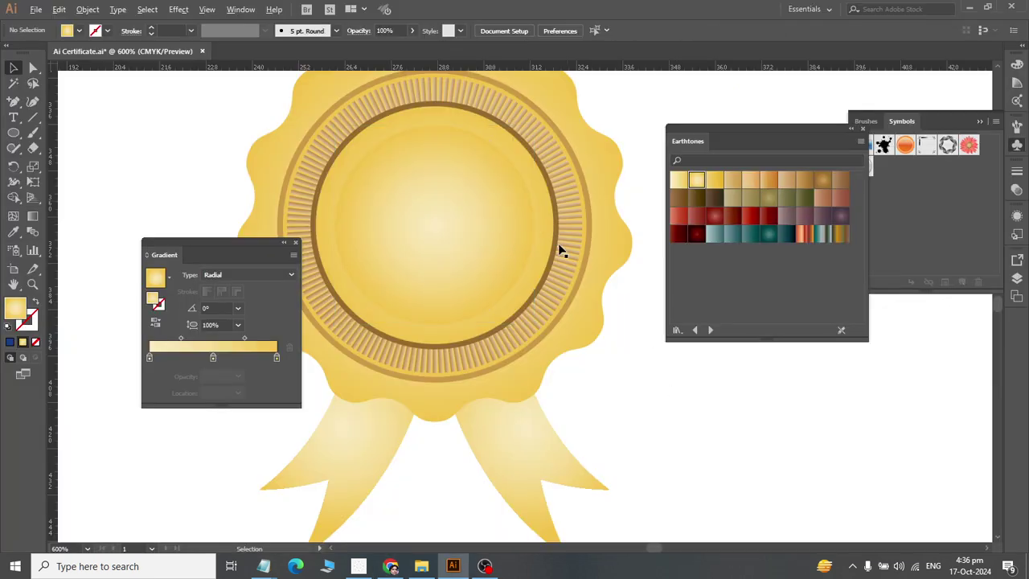
- Fill the gold circle just inside the dark brown rim with the tan linear gradient from the Earthtones library
click(492, 140)
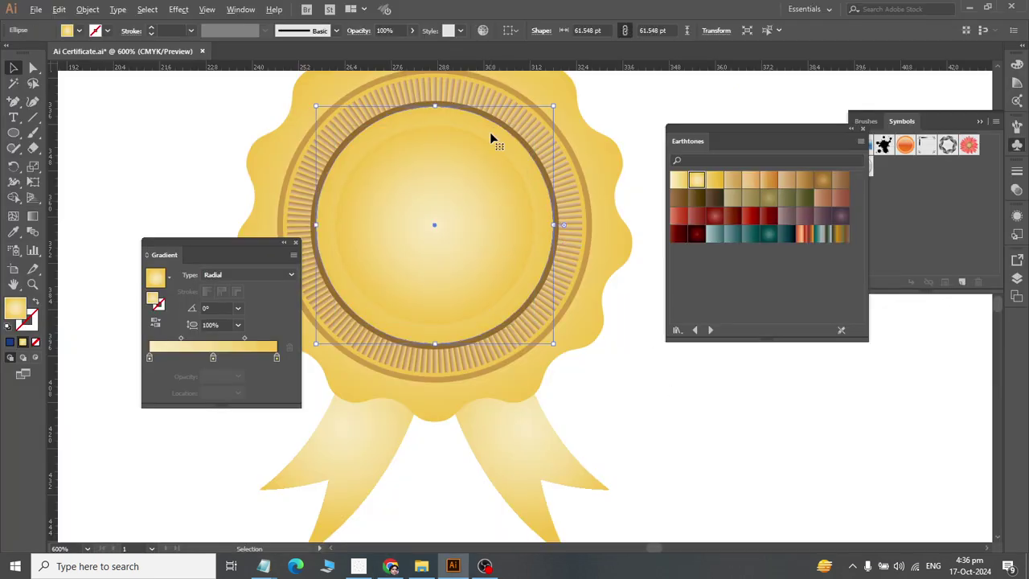
click(714, 182)
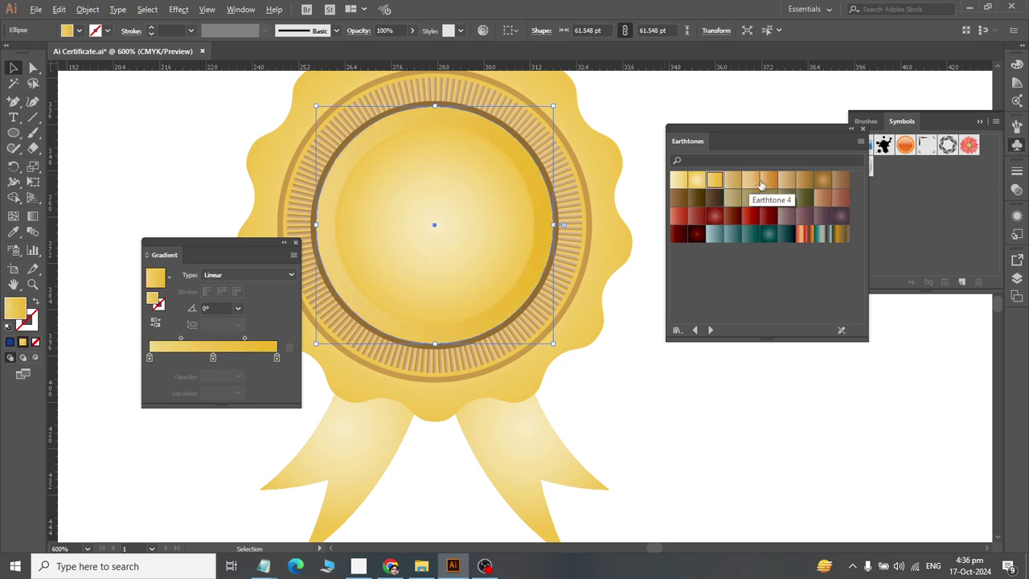
click(732, 181)
click(754, 456)
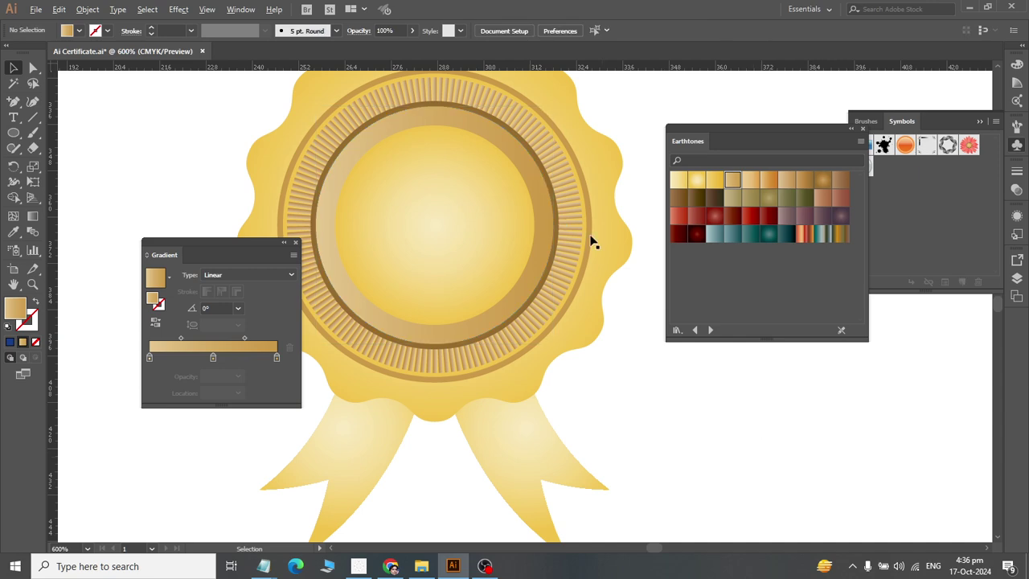
- Try the Radial gradient type on the tan circle, and set it back to Linear
click(472, 124)
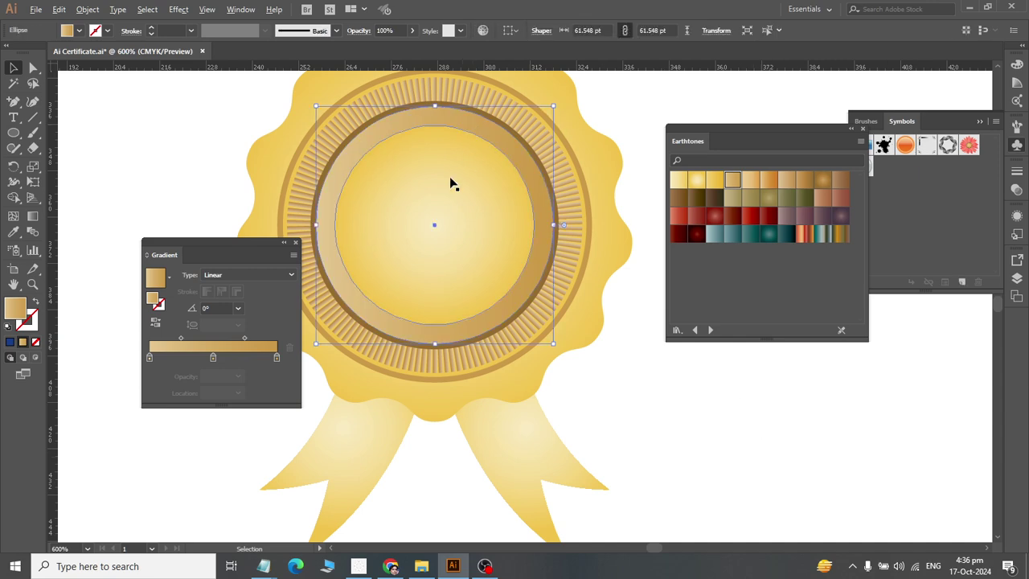
click(249, 275)
click(250, 297)
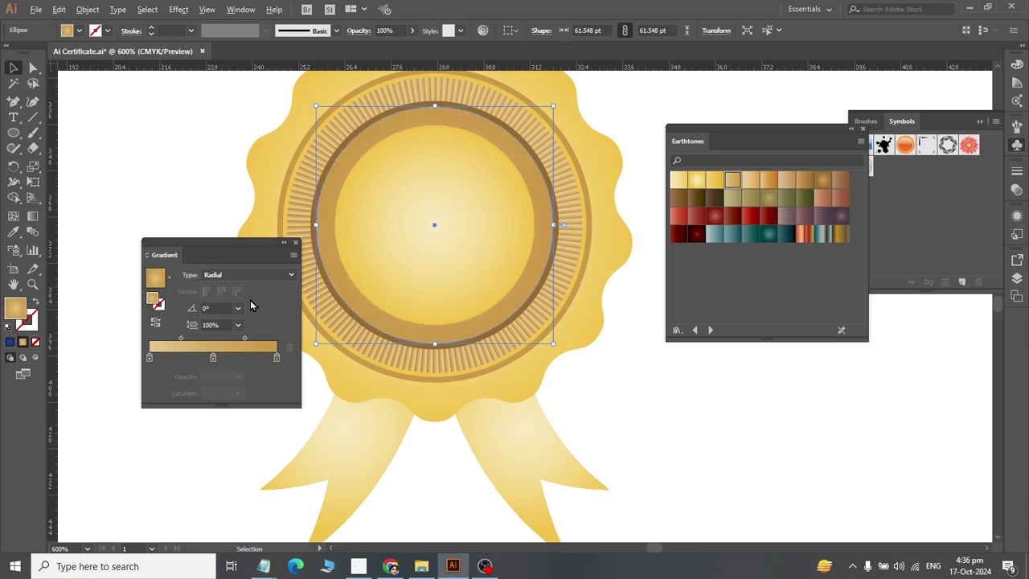
click(249, 274)
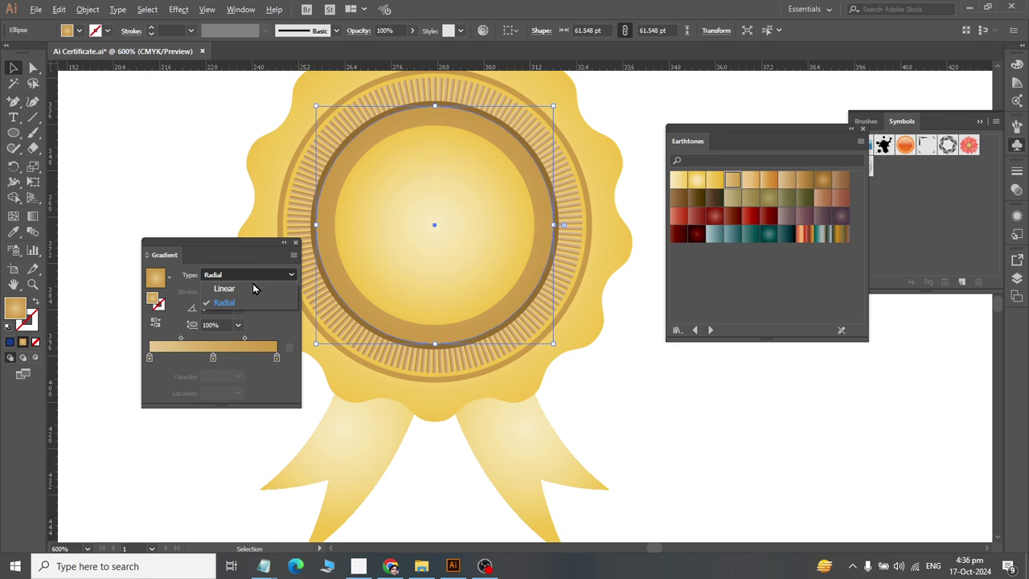
click(241, 290)
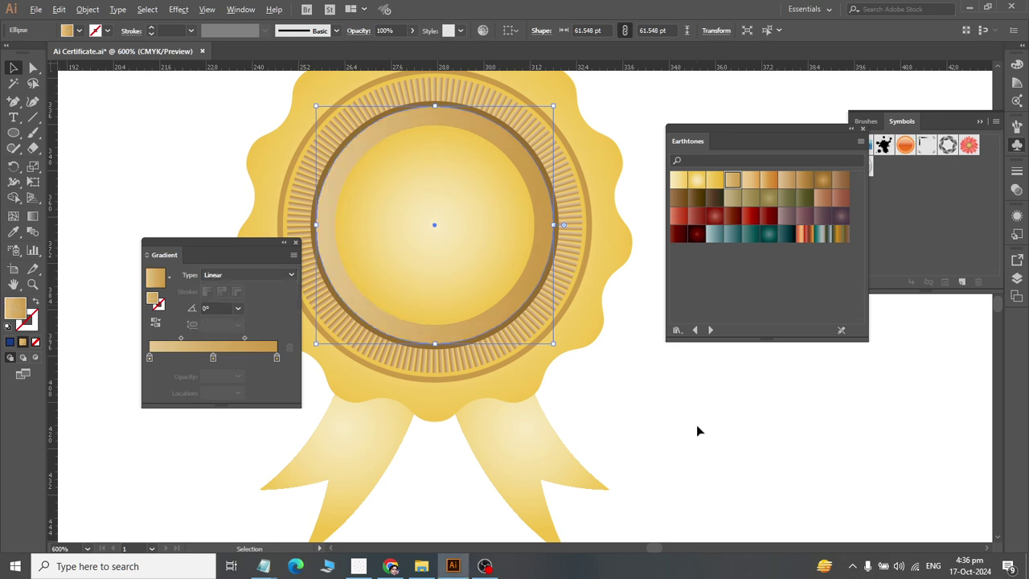
- Following the reference certificate, duplicate the innermost gold circle in place and shrink the copy concentrically to about 41.1 pt
key(alt+Tab)
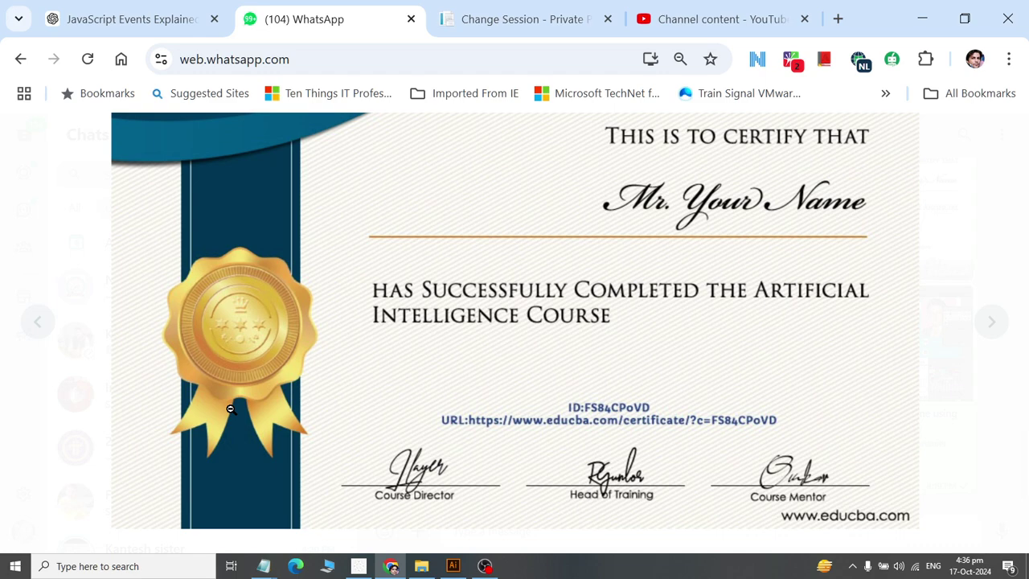
key(alt+Tab)
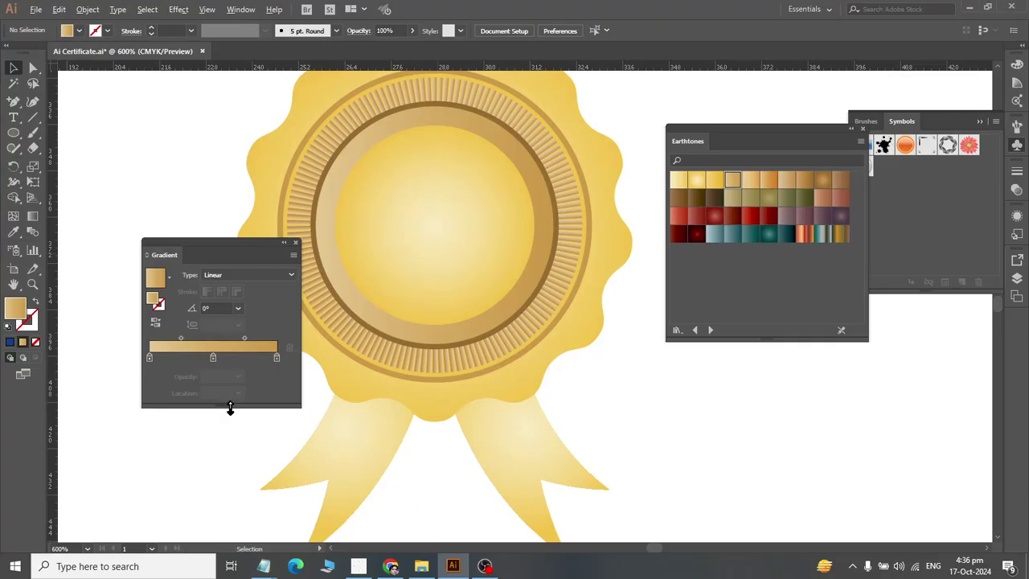
click(396, 224)
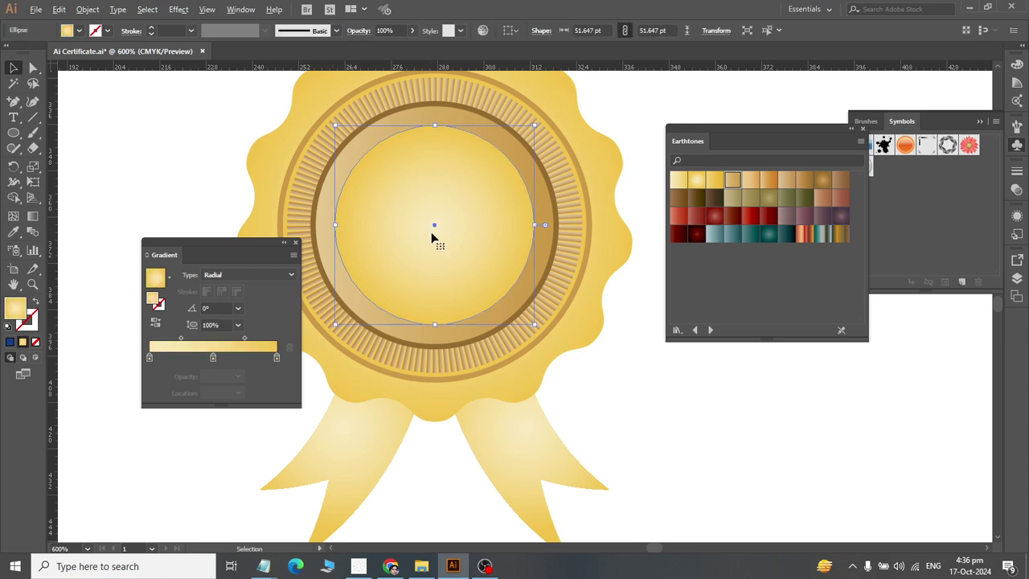
key(ctrl)
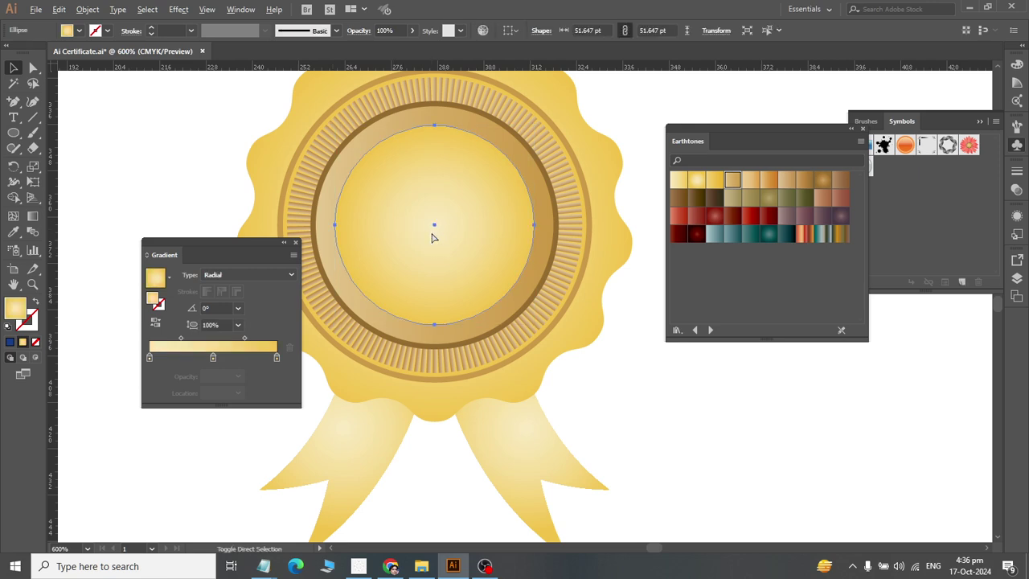
drag(533, 323, 515, 311)
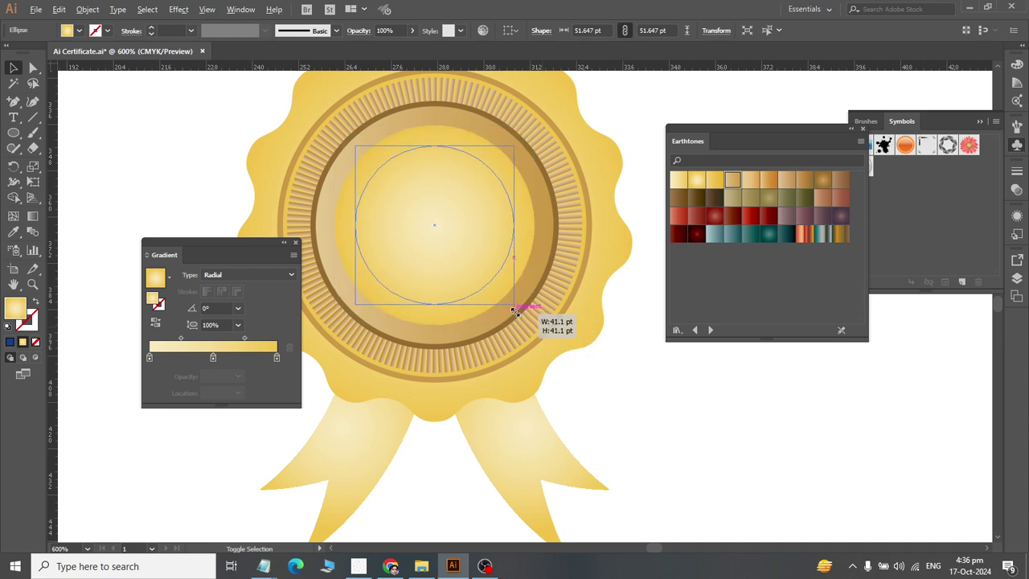
key(alt+Tab)
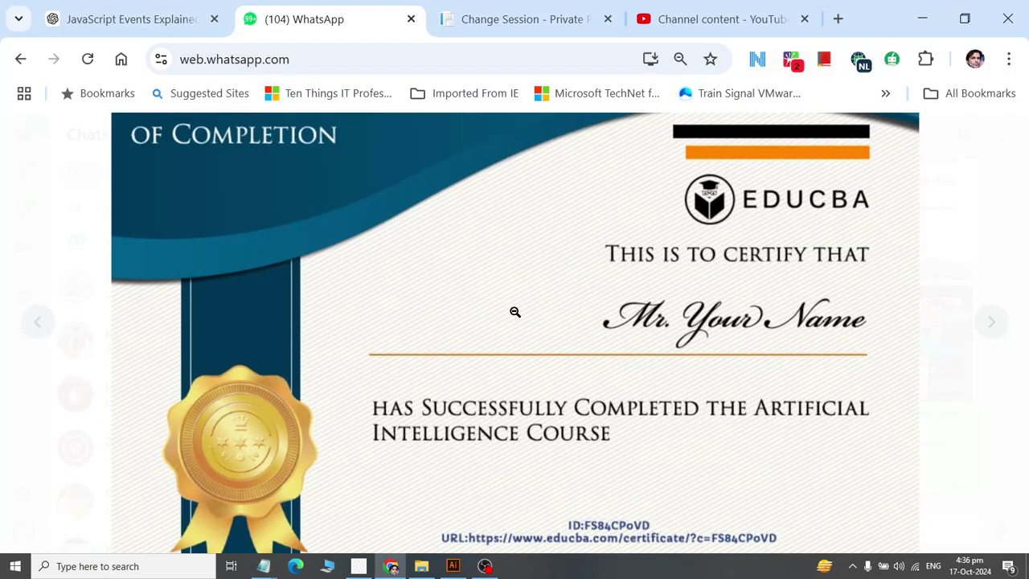
key(alt+Tab)
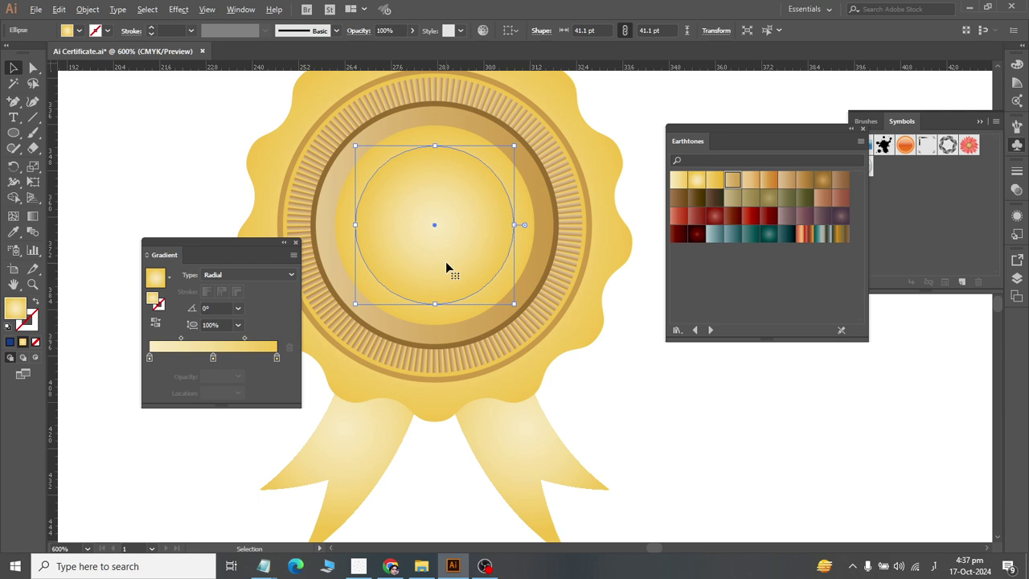
- Give the smallest circle a black 1 pt stroke and remove its fill
click(107, 32)
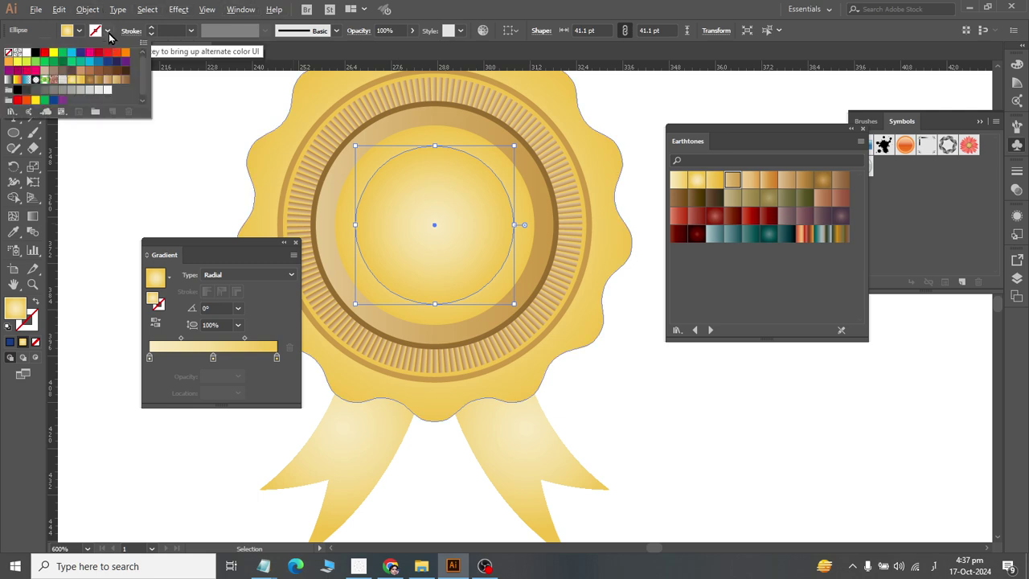
click(34, 54)
click(79, 30)
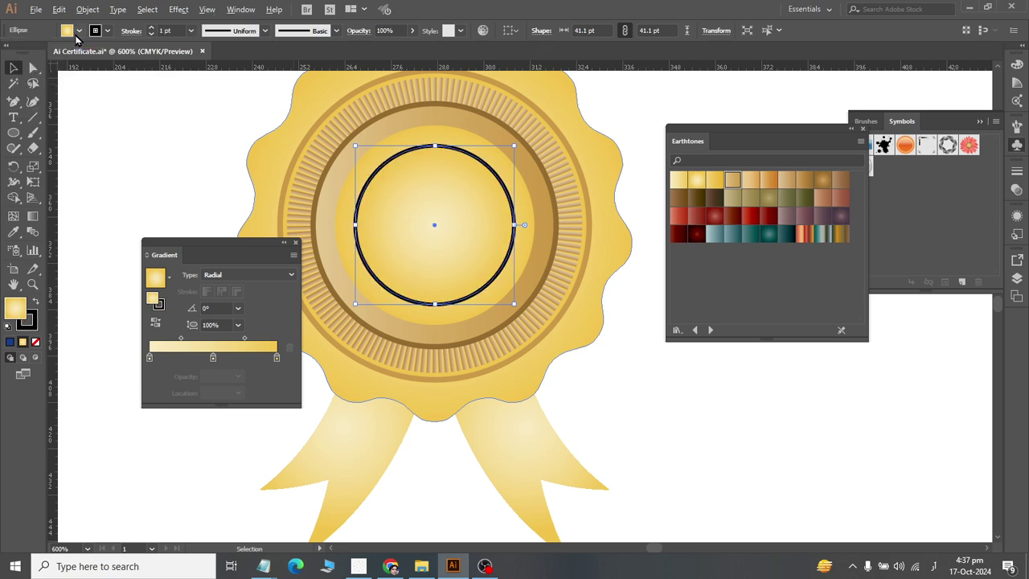
click(78, 31)
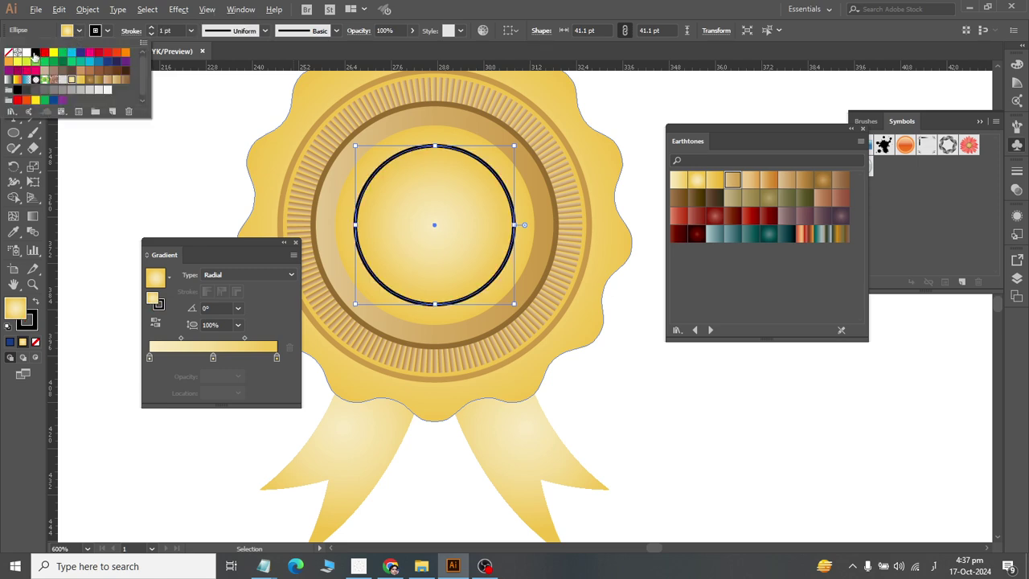
click(9, 53)
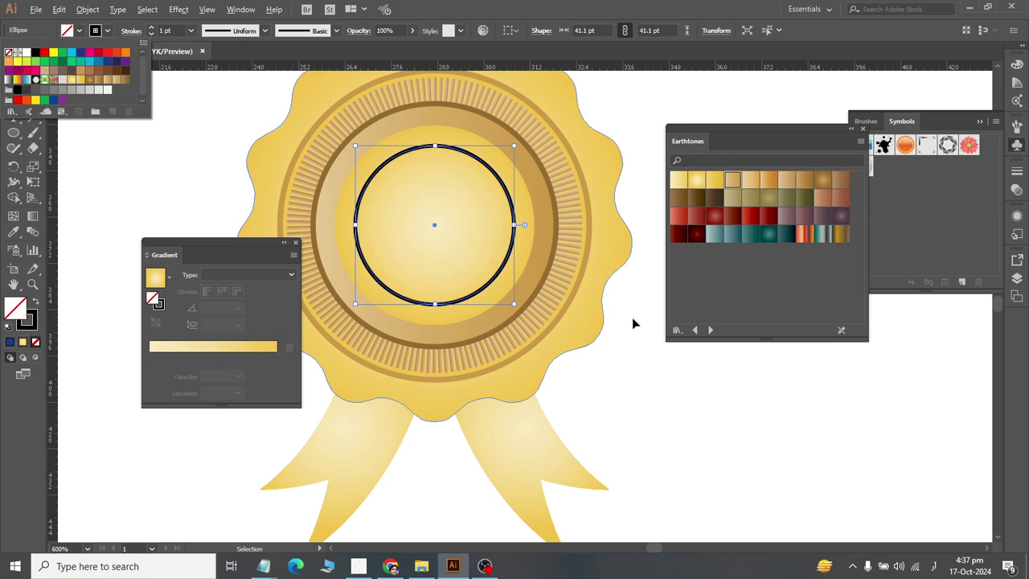
click(695, 364)
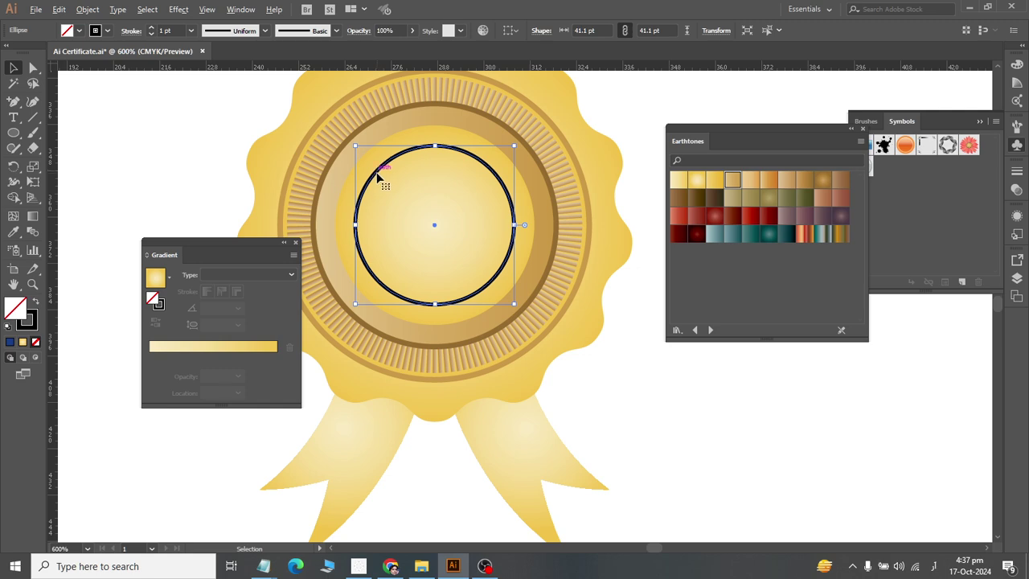
- Check the reference certificate's inner ring, and try to pull the black circle's right anchor point outward
key(alt+Tab)
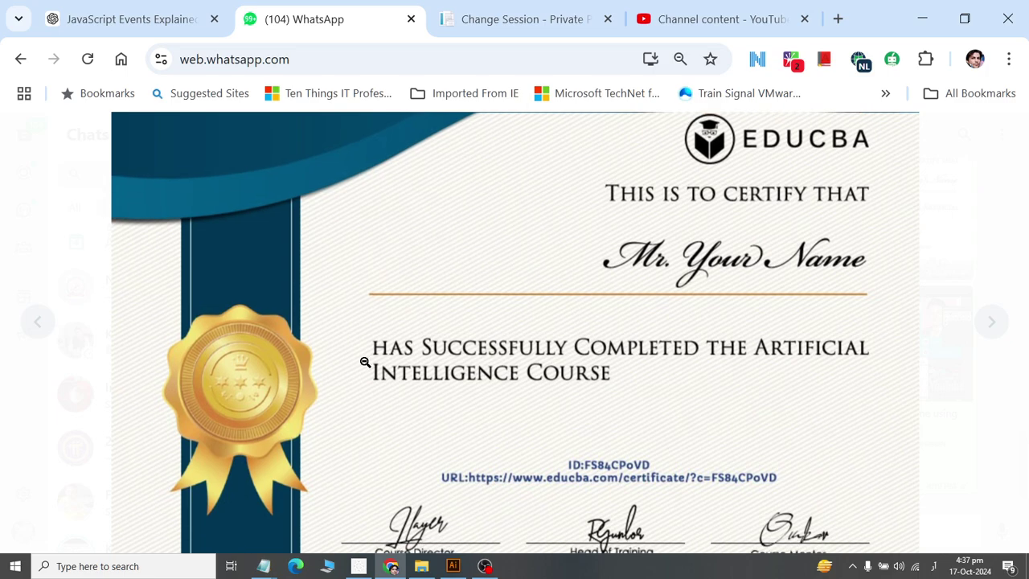
key(alt+Tab)
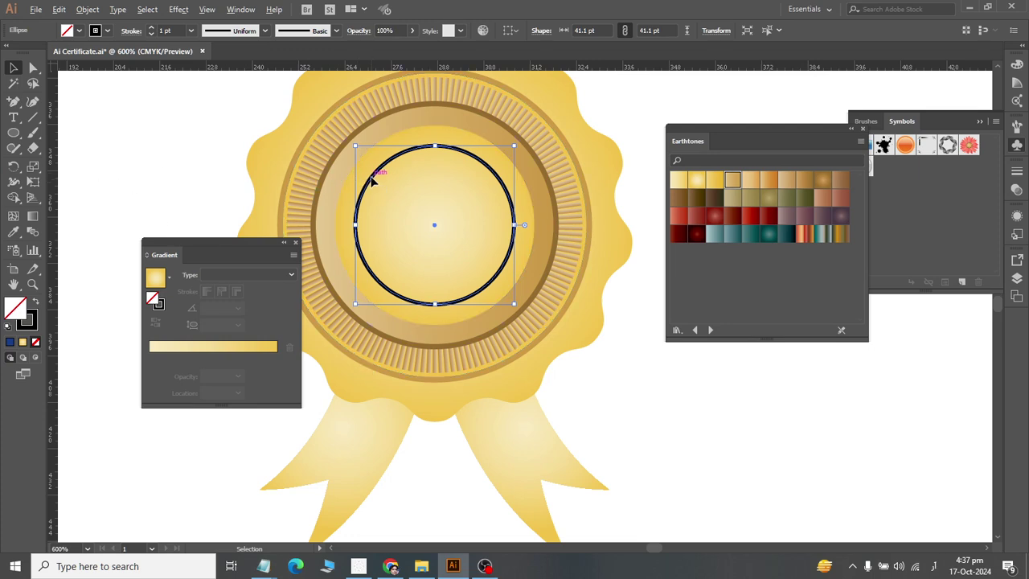
click(34, 150)
mouse_move(36, 155)
mouse_down()
mouse_move(62, 190)
mouse_move(76, 183)
mouse_up()
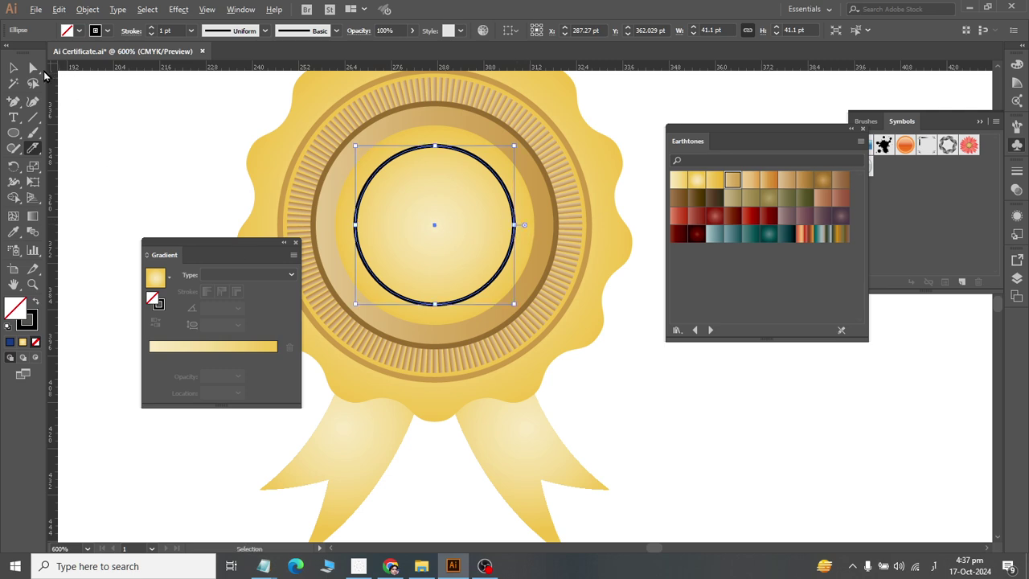
click(33, 67)
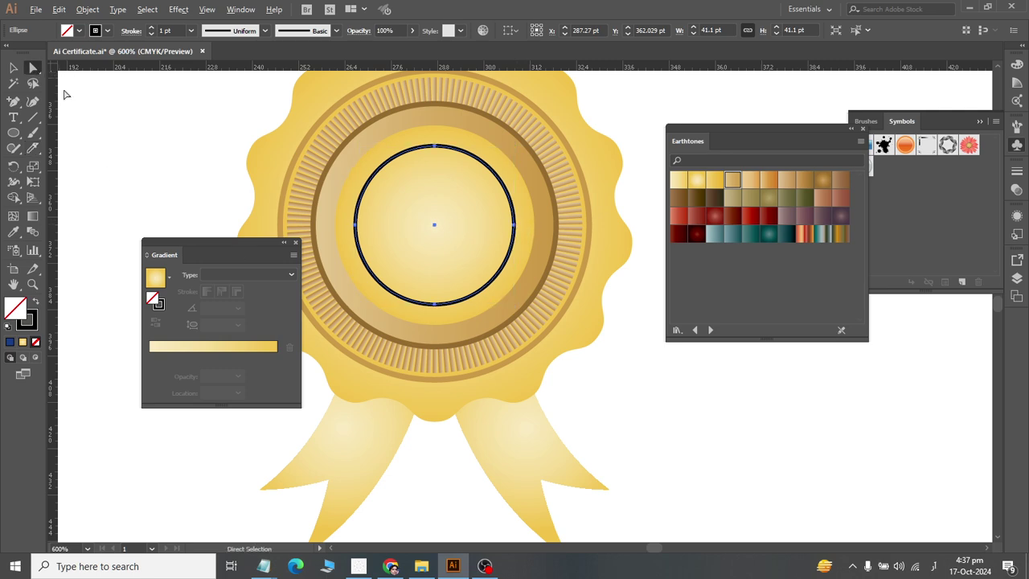
click(513, 241)
drag(516, 241, 541, 233)
key(ctrl+z)
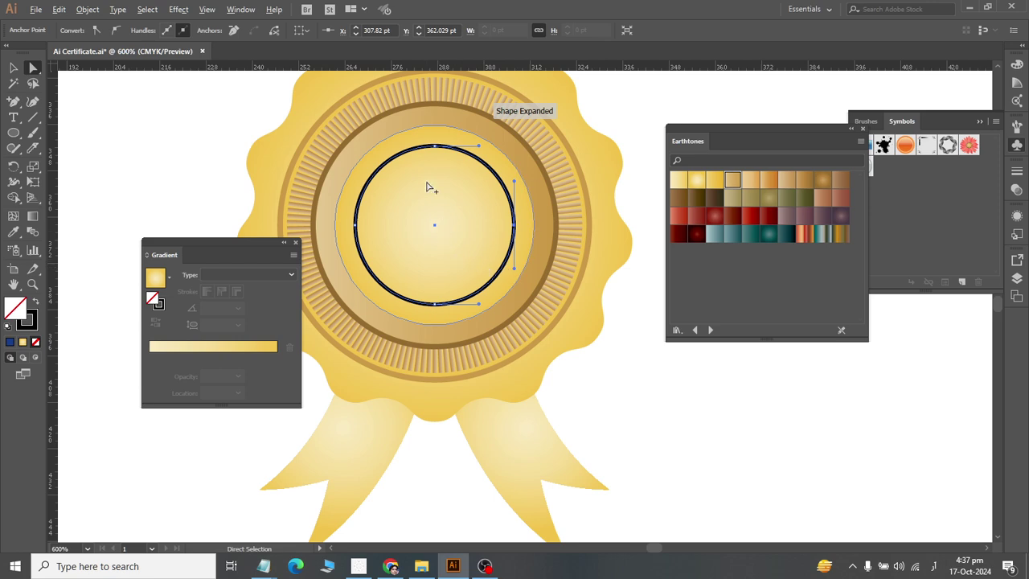
- Cut the black circle into upper and lower halves with the Scissors tool at its left and right anchor points
scroll(429, 184, up, 2)
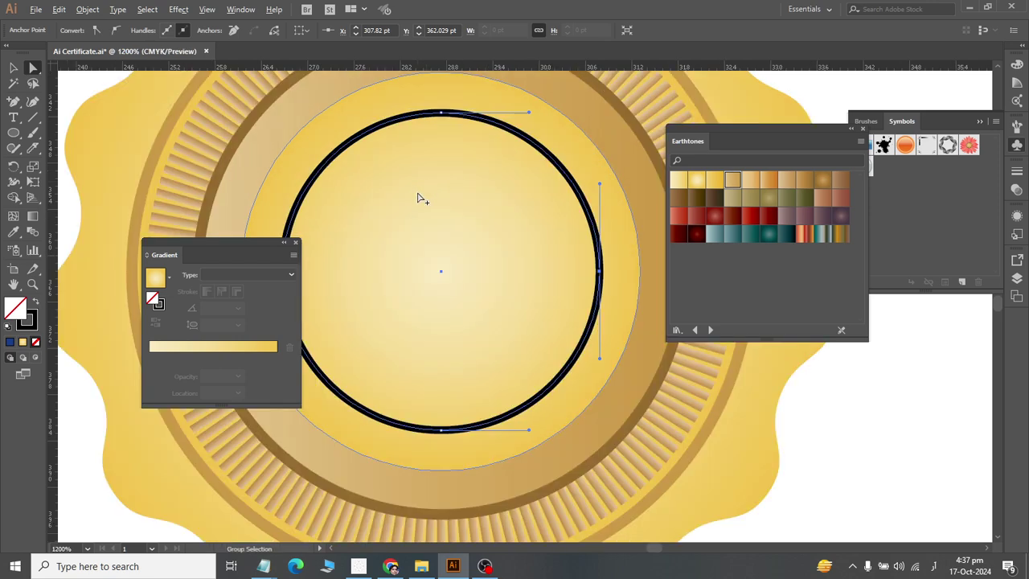
scroll(418, 198, down, 1)
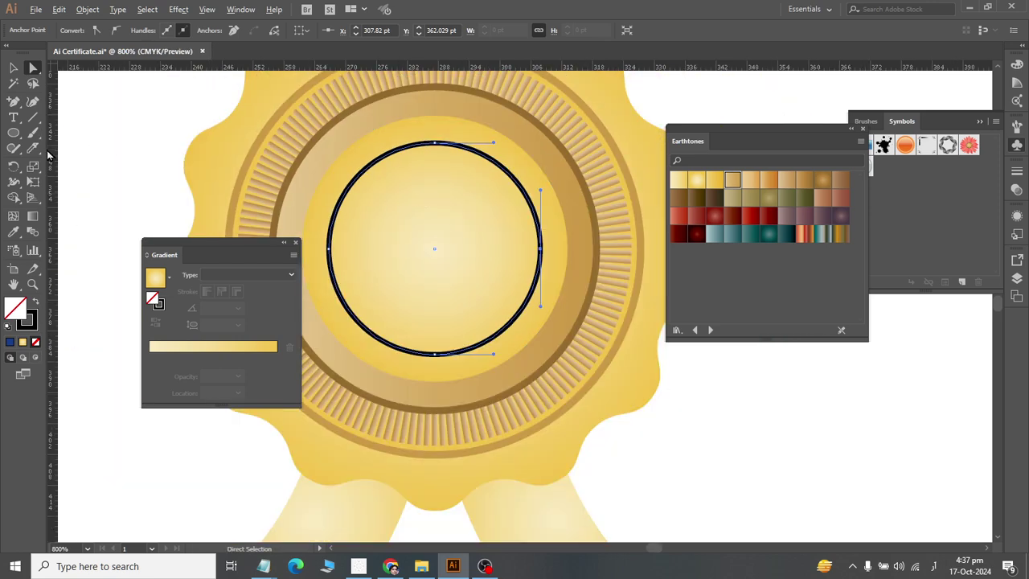
drag(35, 153, 68, 168)
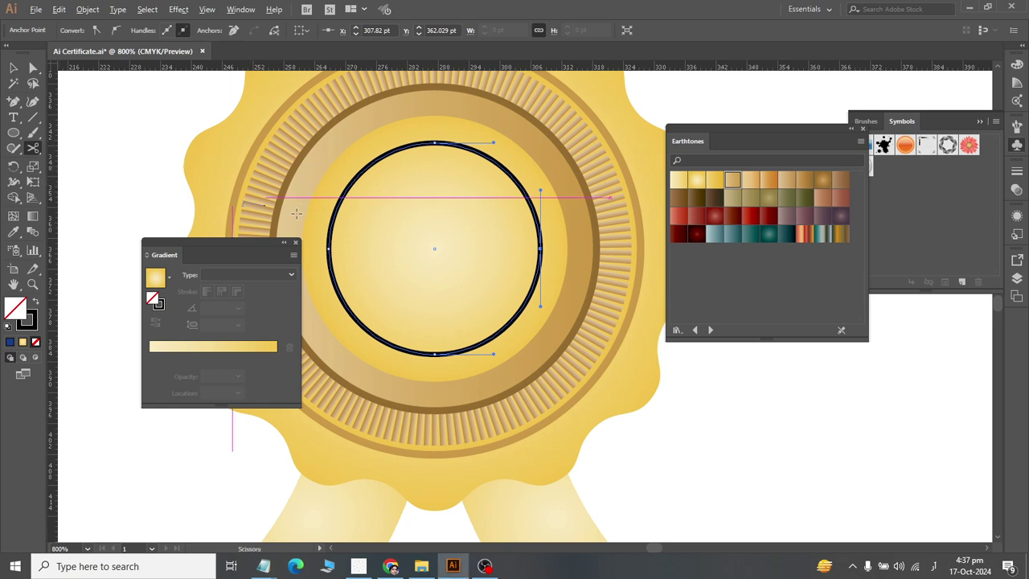
click(329, 249)
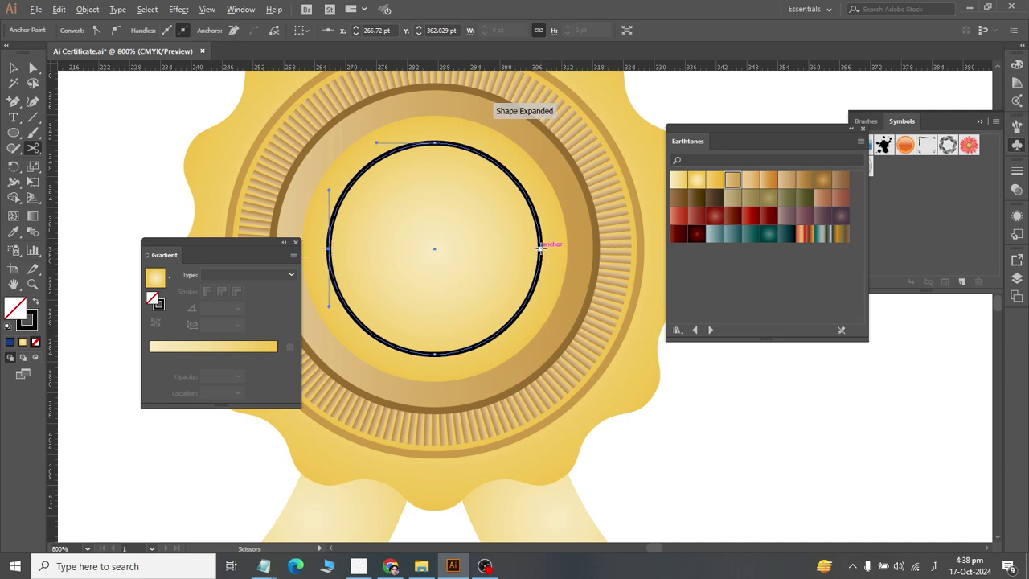
click(540, 248)
click(13, 68)
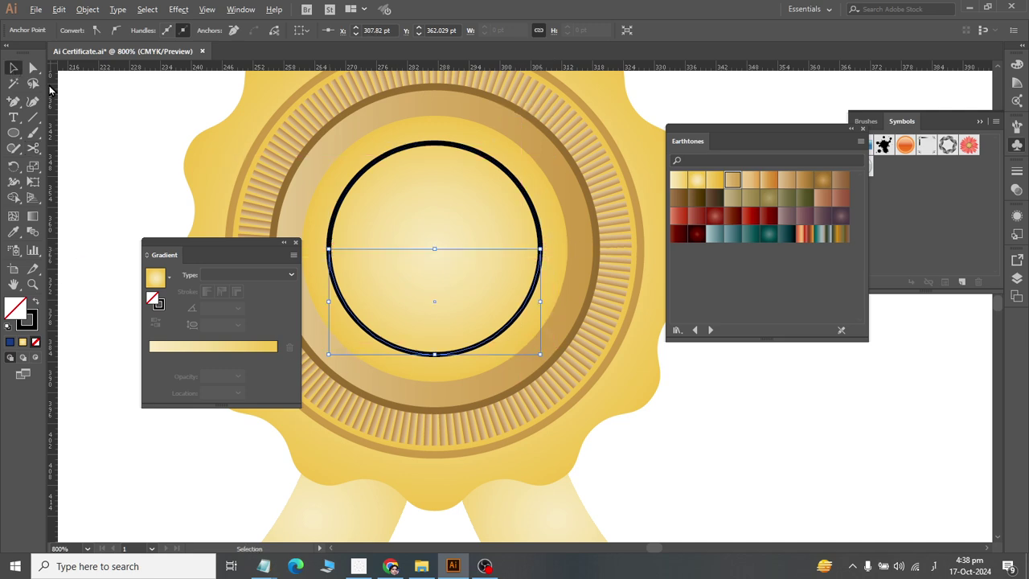
click(782, 413)
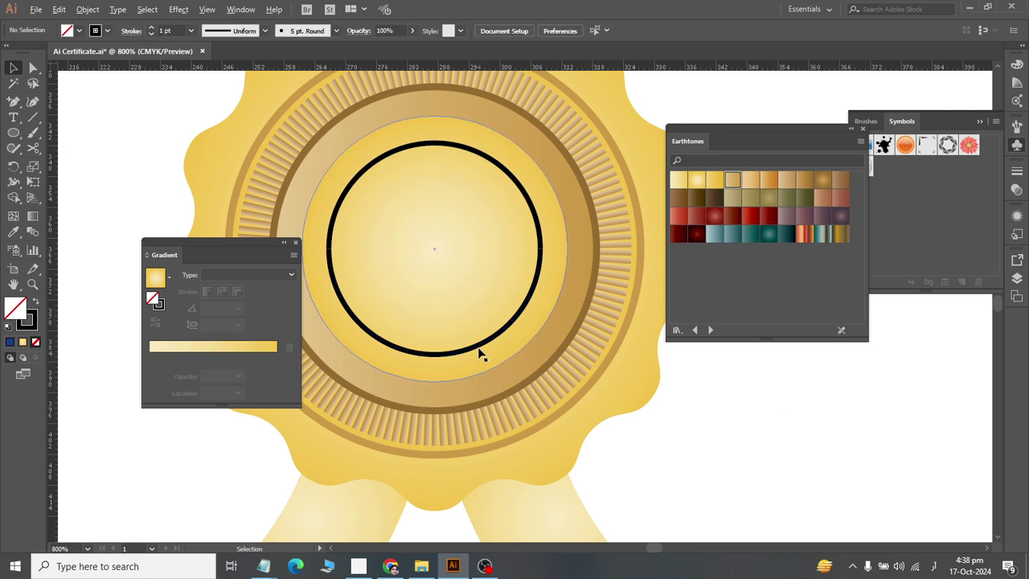
- After checking the reference certificate, copy both halves of the black circle together onto the empty canvas beside the badge
click(479, 353)
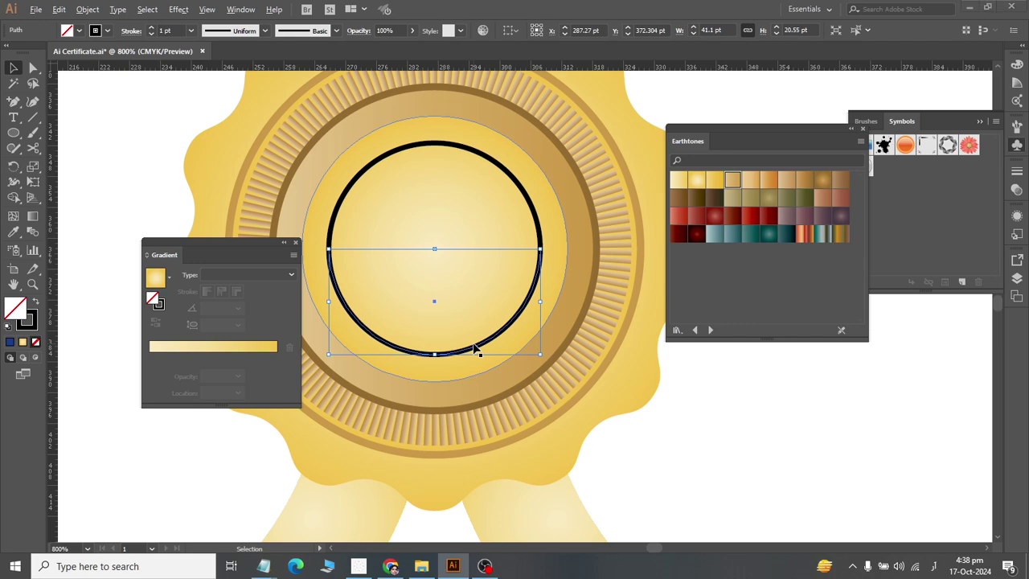
key(alt+Tab)
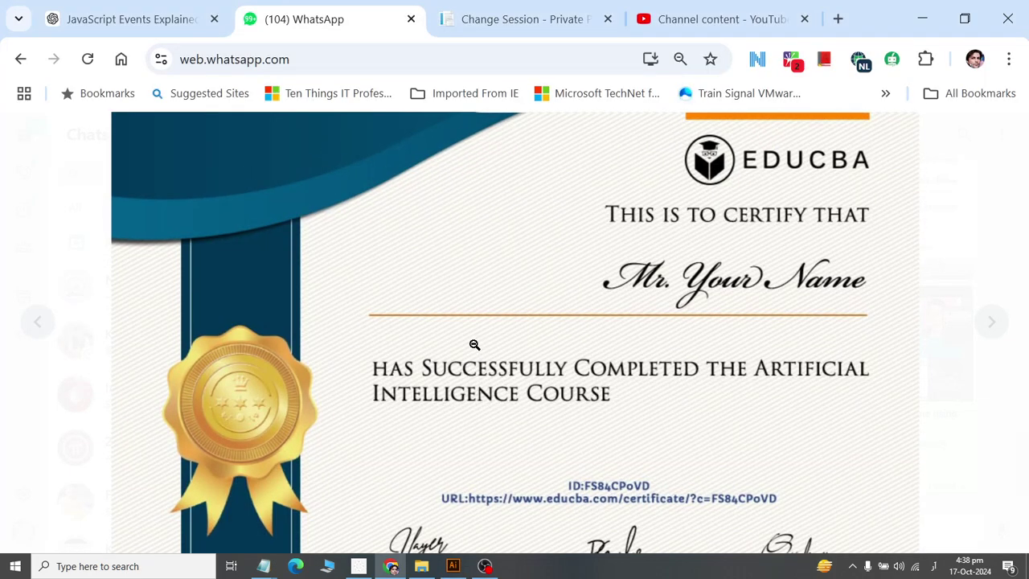
key(alt+Tab)
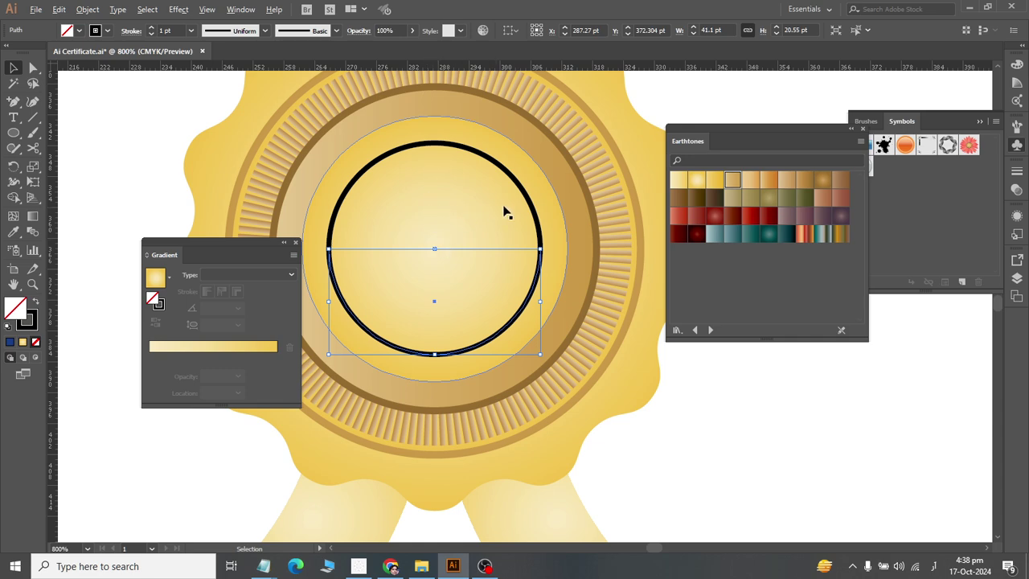
click(537, 229)
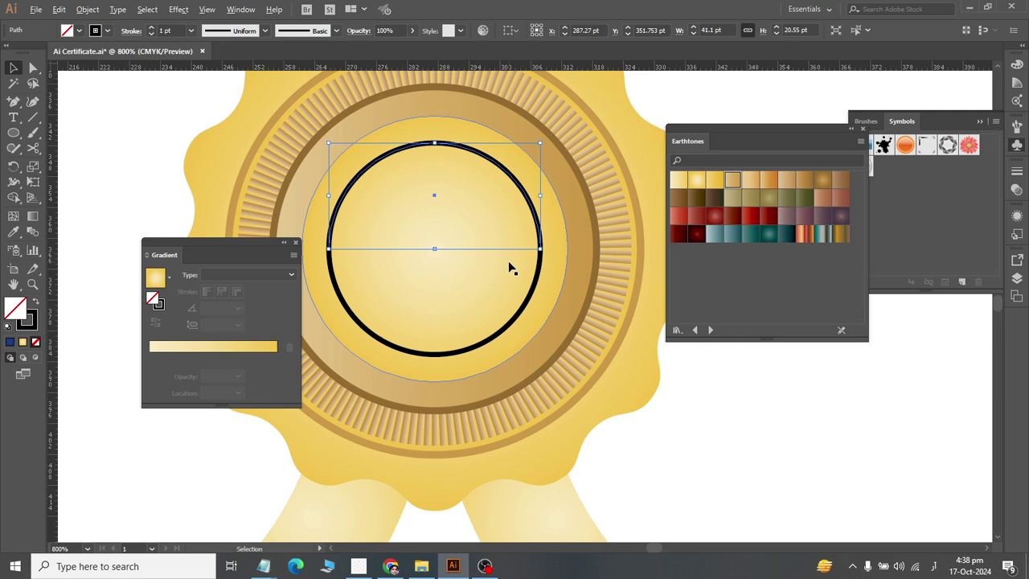
click(531, 299)
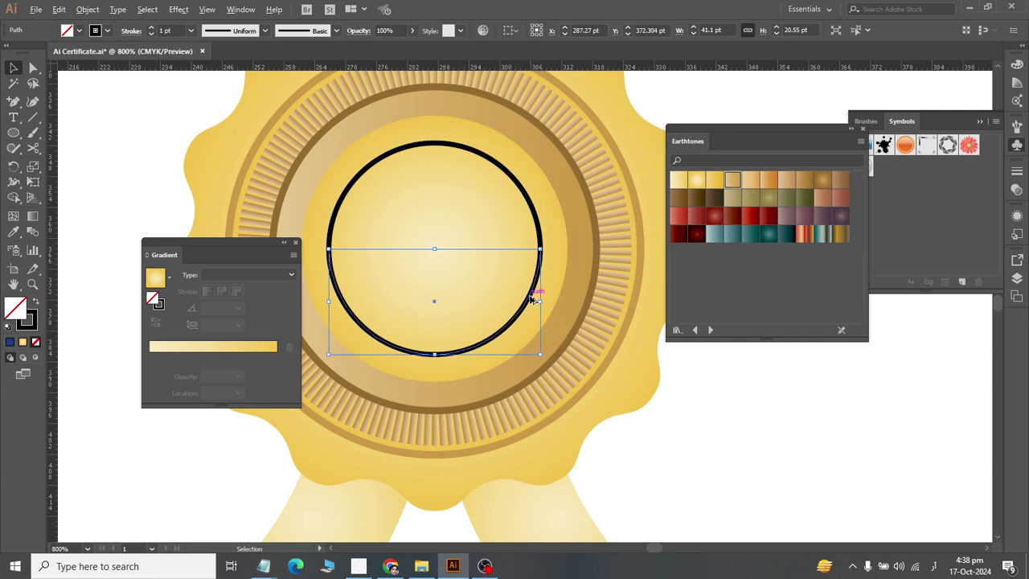
shift+click(538, 248)
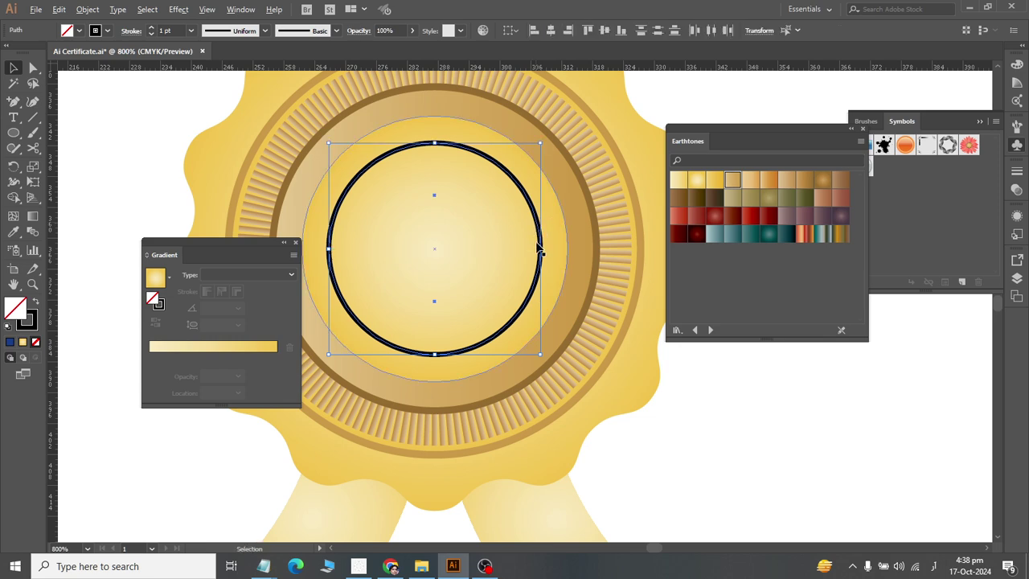
drag(550, 283, 924, 478)
click(694, 376)
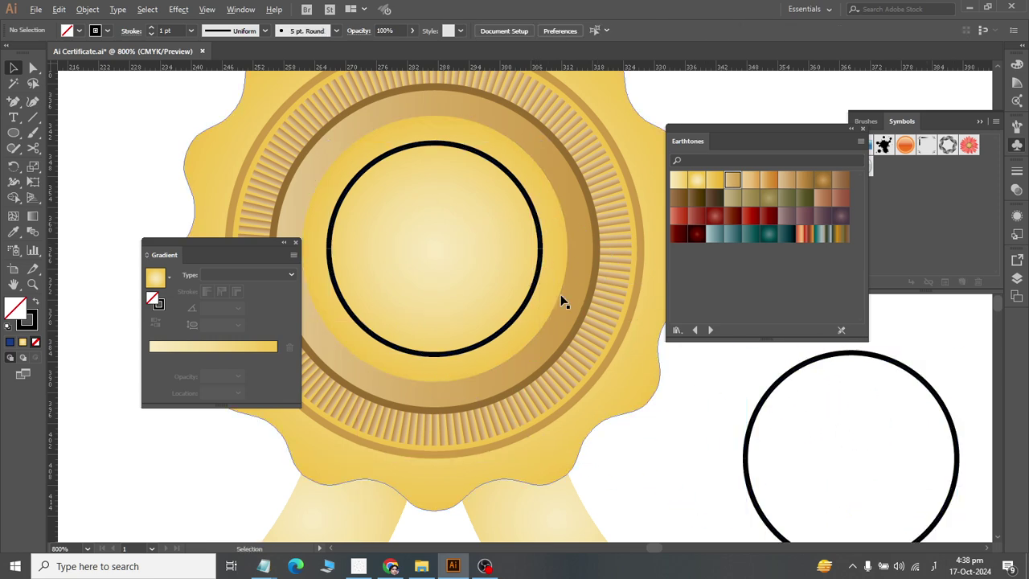
- Delete the lower half of the black circle inside the badge
click(411, 155)
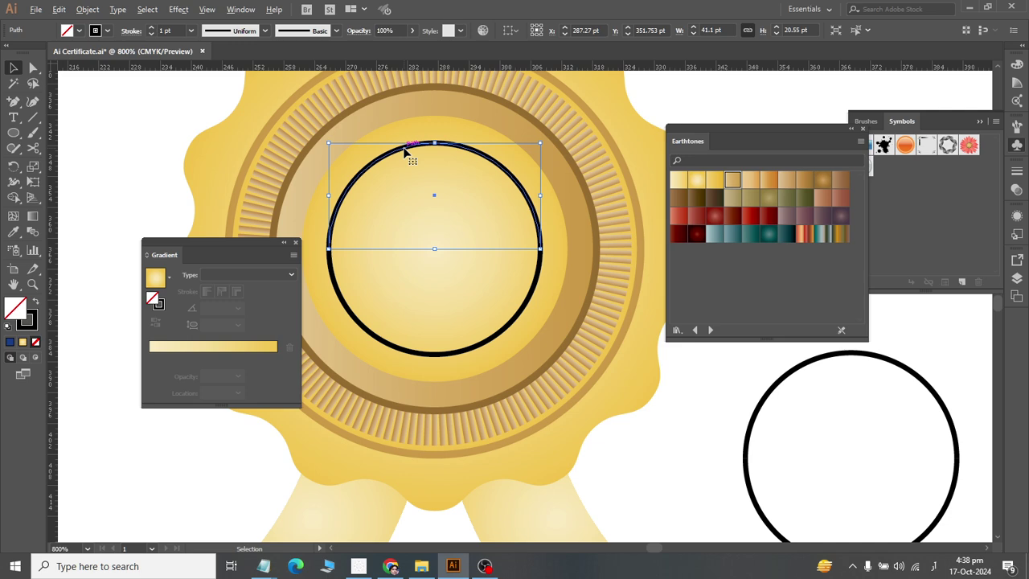
click(411, 354)
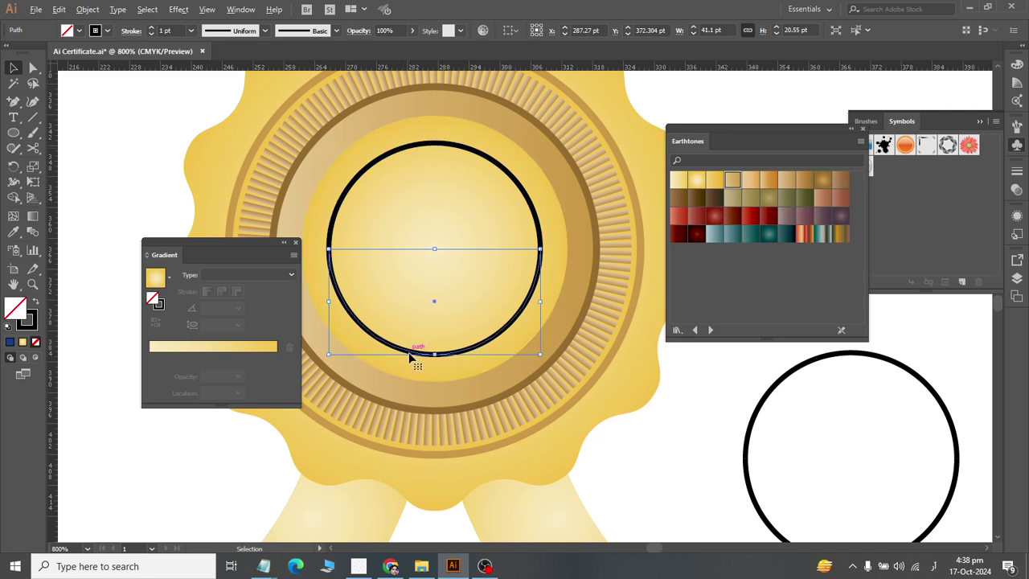
key(Delete)
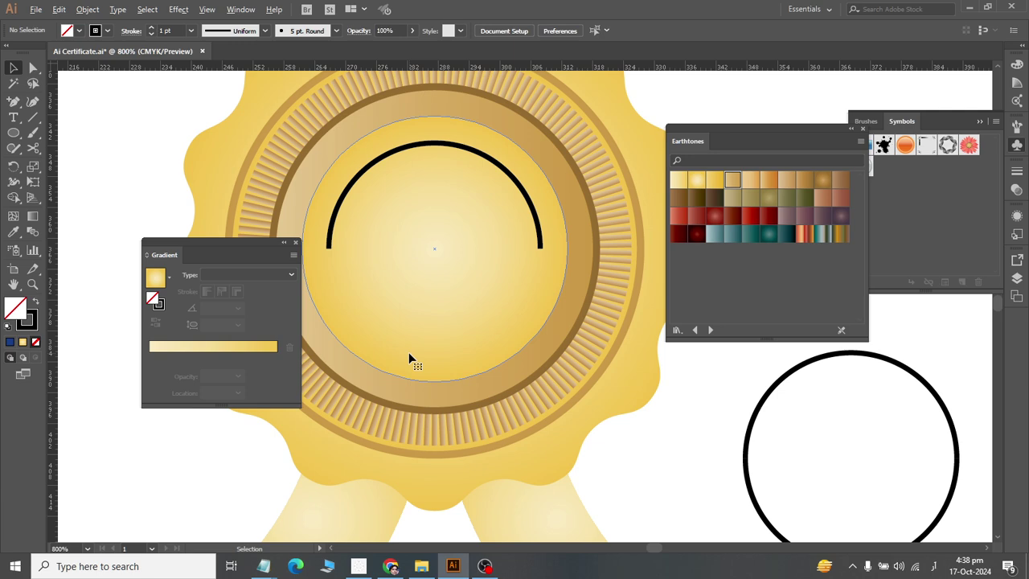
- Following the reference certificate, add an anchor point on the remaining black arc just above its left end
click(357, 179)
scroll(369, 172, up, 1)
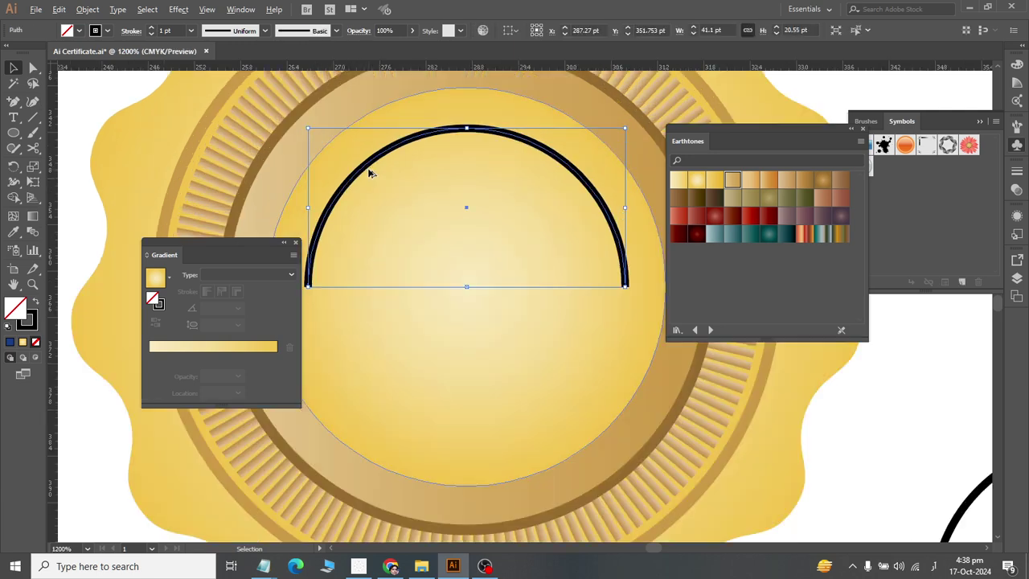
scroll(372, 215, left, 1)
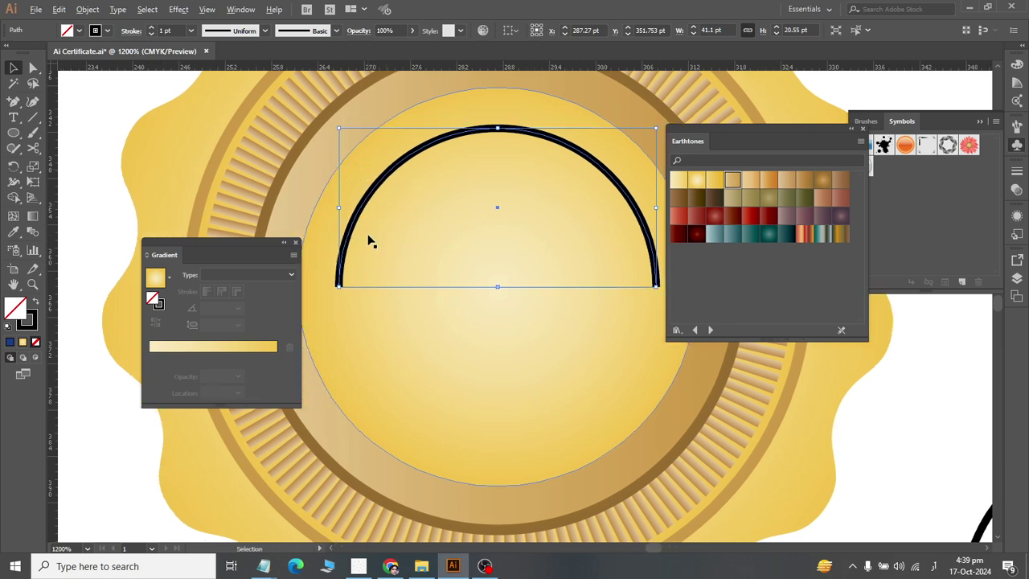
click(14, 102)
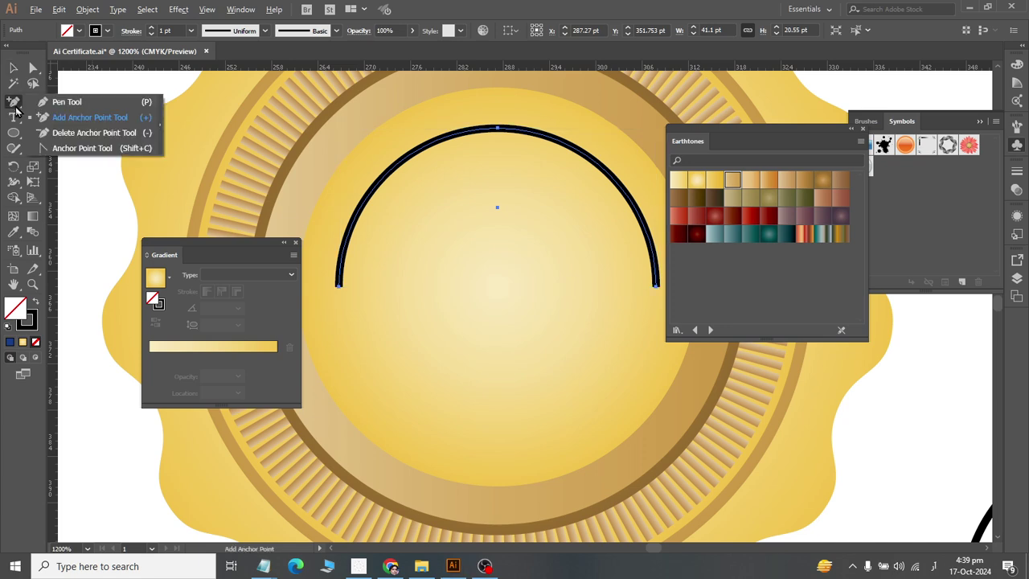
click(81, 118)
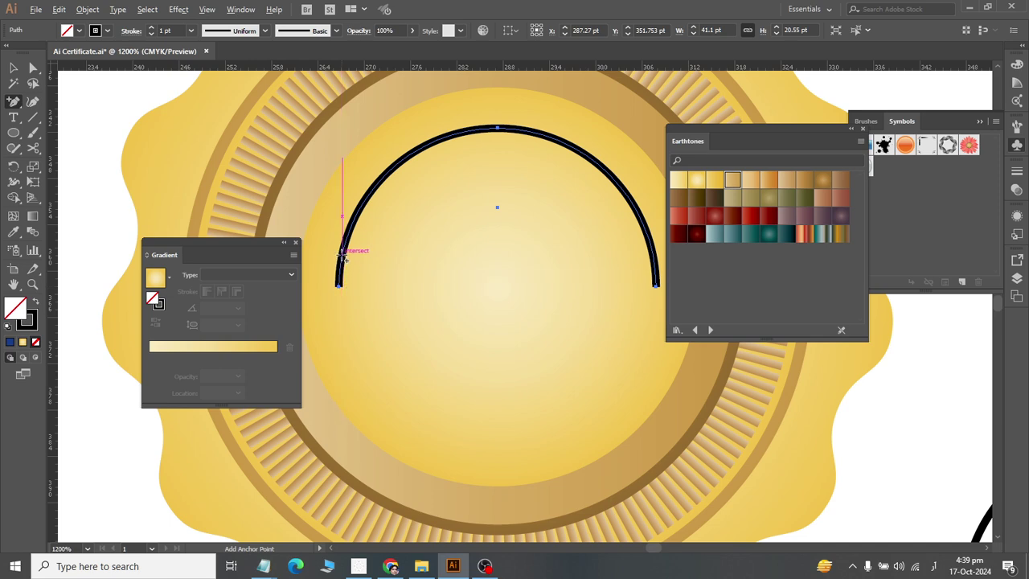
key(alt+Tab)
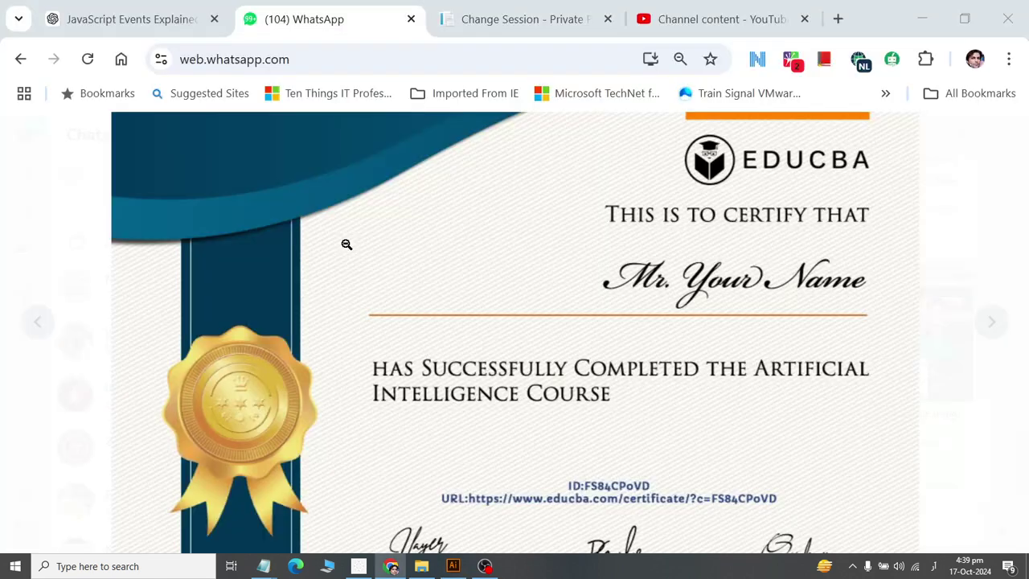
click(345, 241)
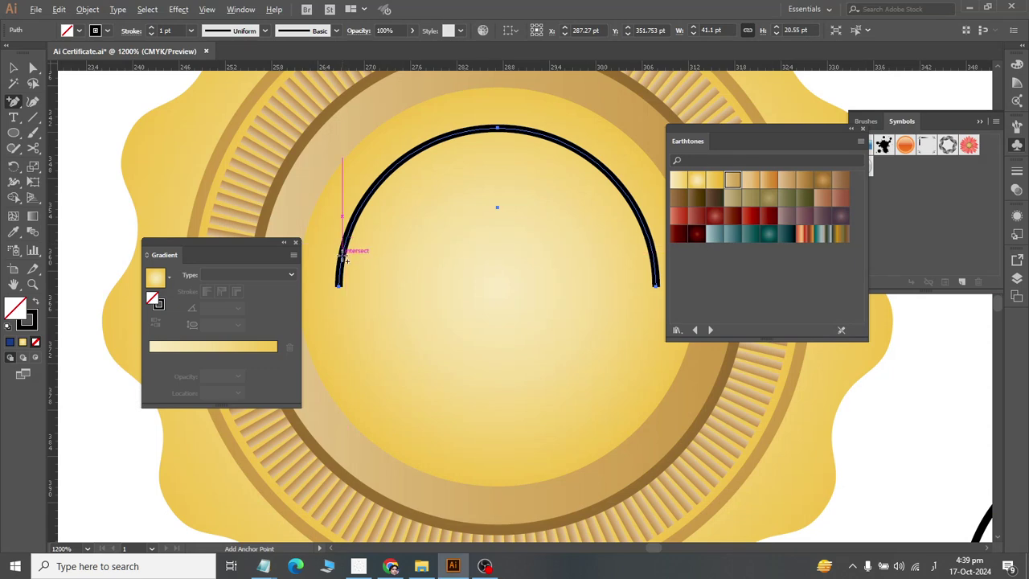
click(344, 255)
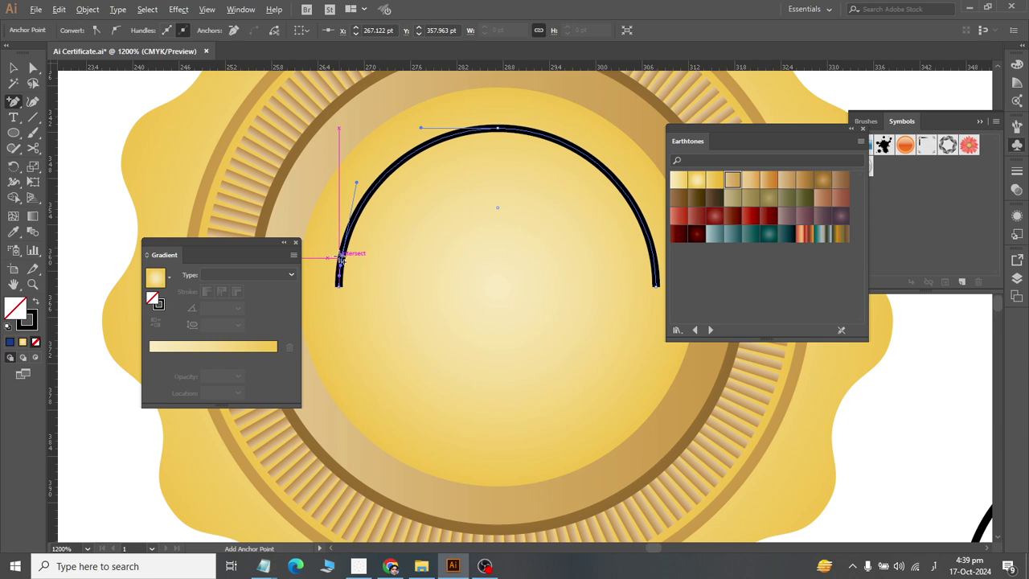
- Place a horizontal ruler guide at about 357.9 pt, level with the new anchor point on the black arc
key(ctrl)
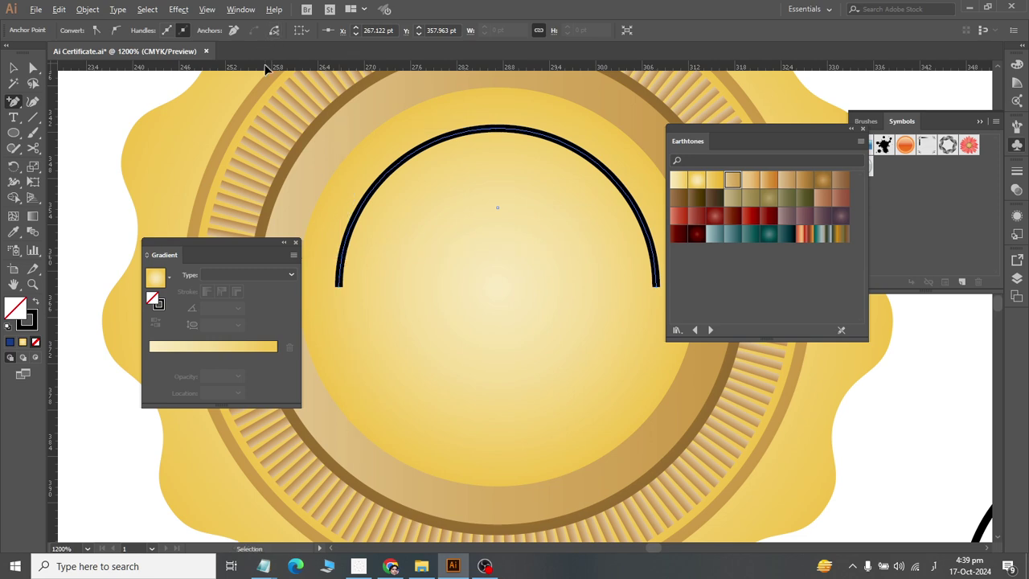
drag(265, 65, 293, 148)
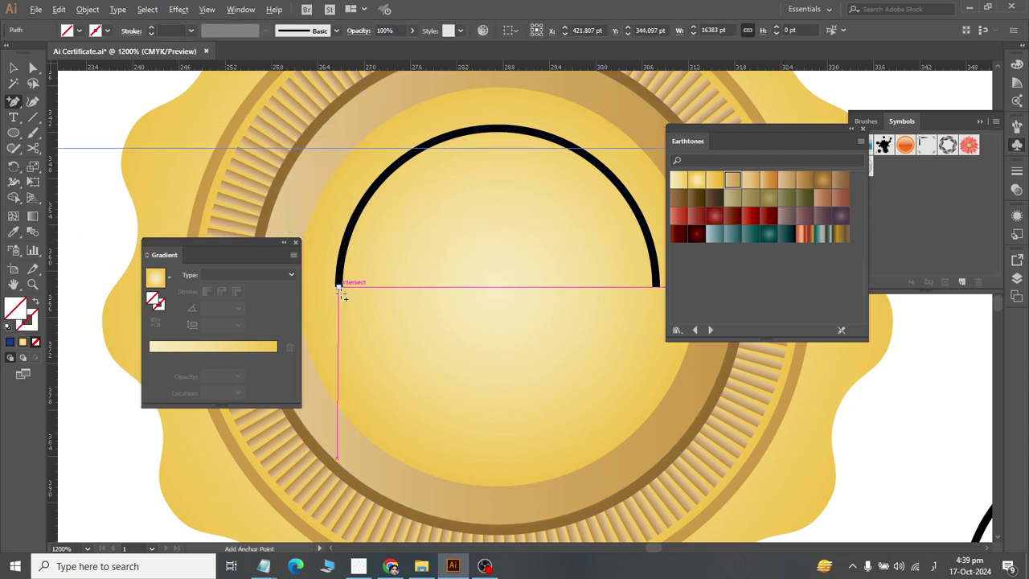
ctrl+click(339, 287)
click(342, 254)
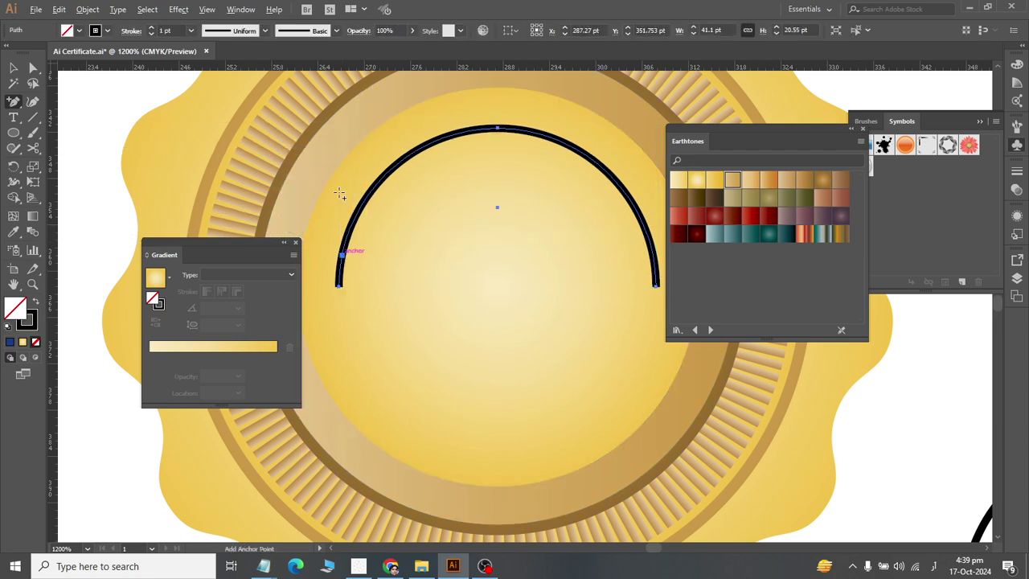
drag(310, 66, 313, 255)
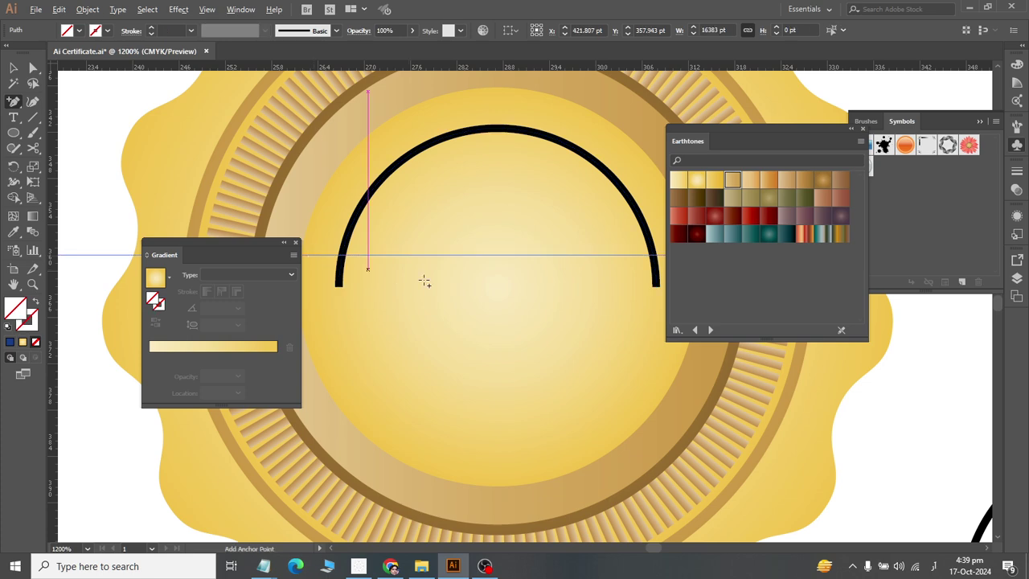
- Add an anchor point near the black arc's right end, level with the horizontal guide
key(v)
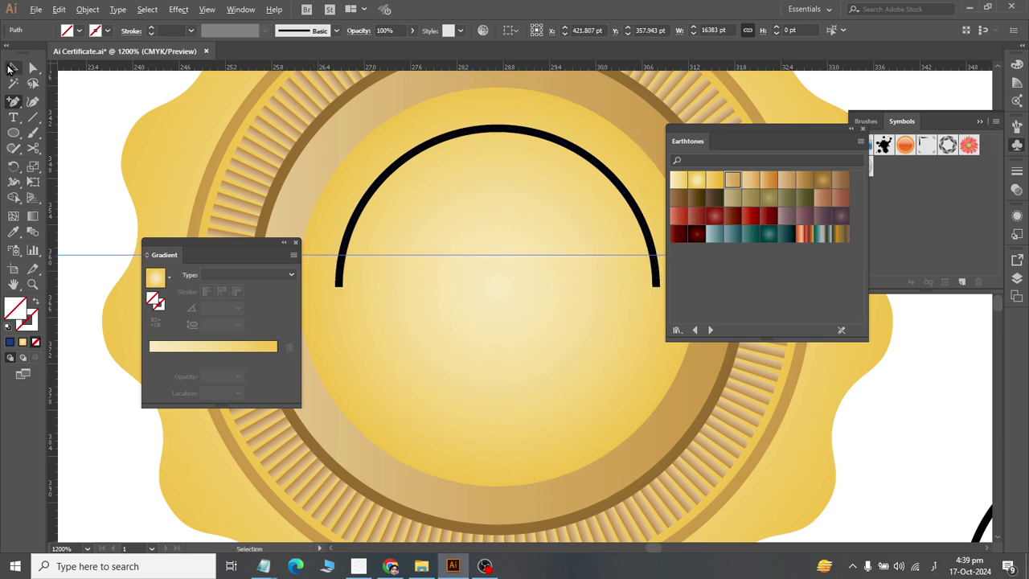
click(417, 158)
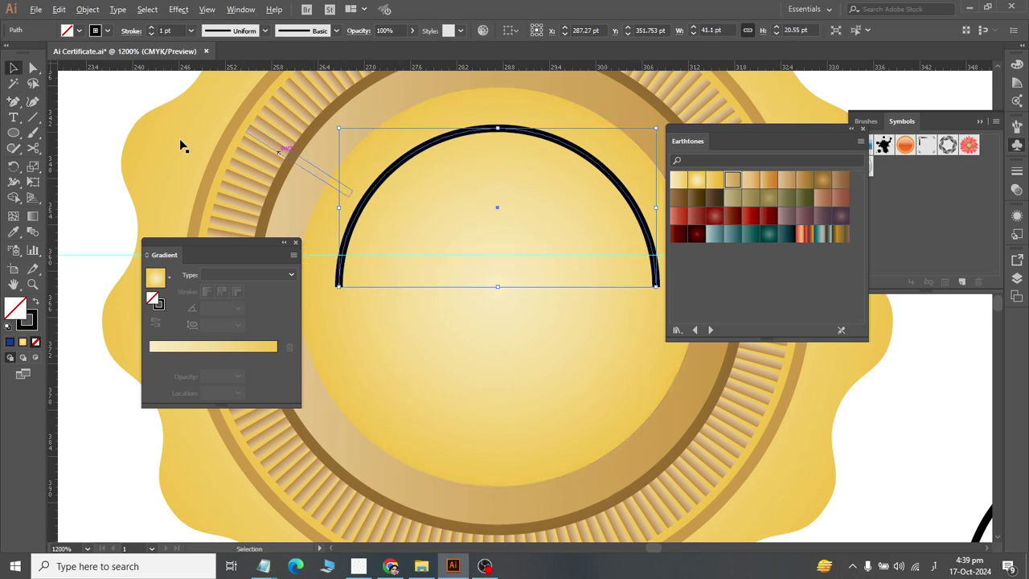
click(13, 101)
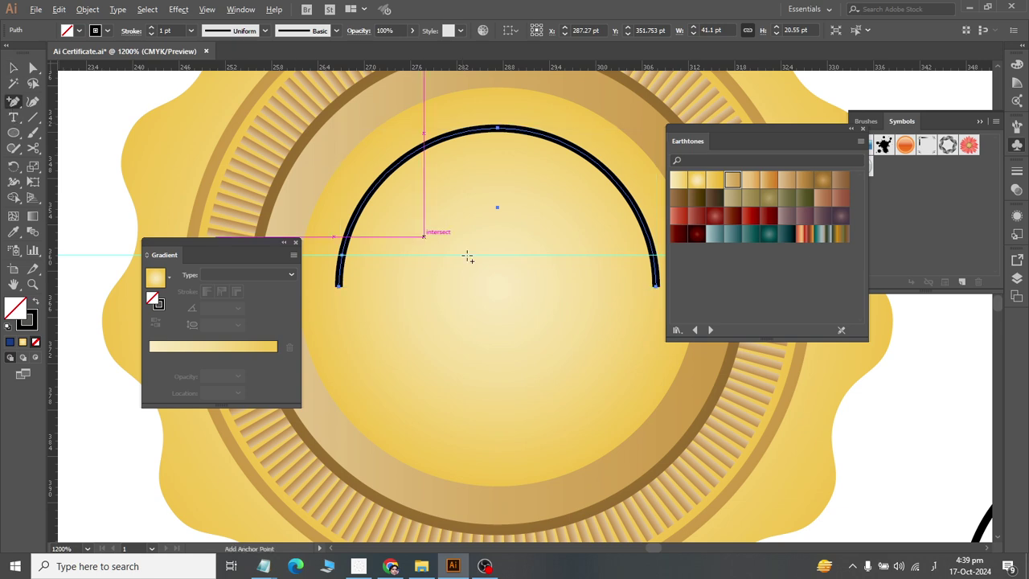
click(653, 259)
click(656, 262)
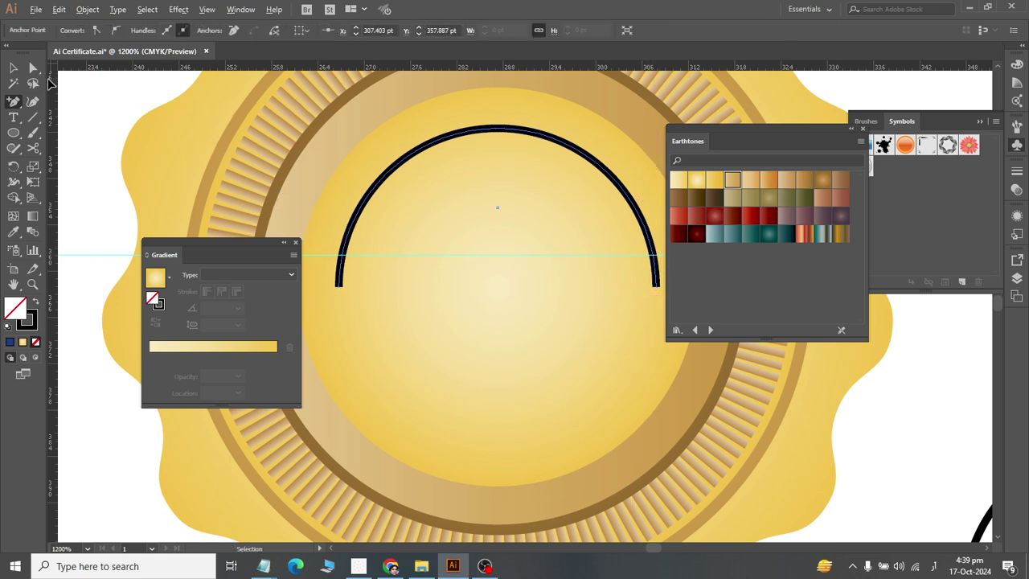
- Delete the end anchor points on both sides of the black arc down to the guide, and compare it with the reference certificate
click(33, 69)
click(339, 287)
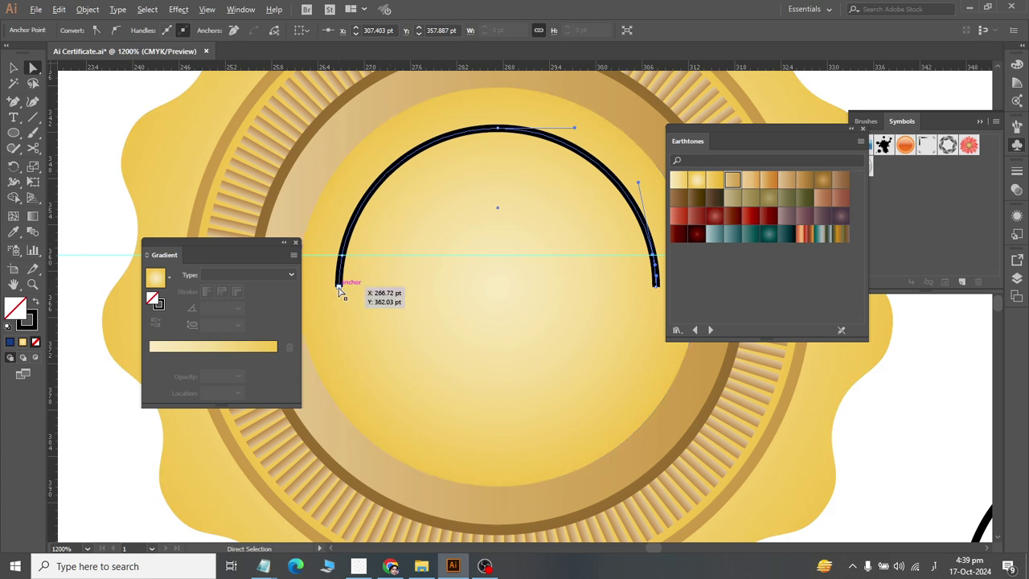
key(Delete)
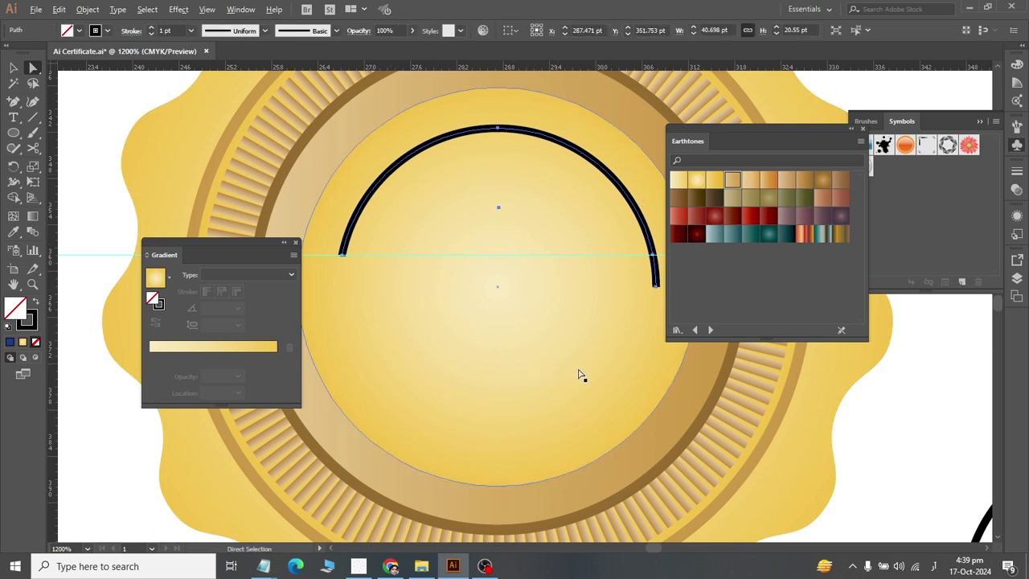
click(655, 290)
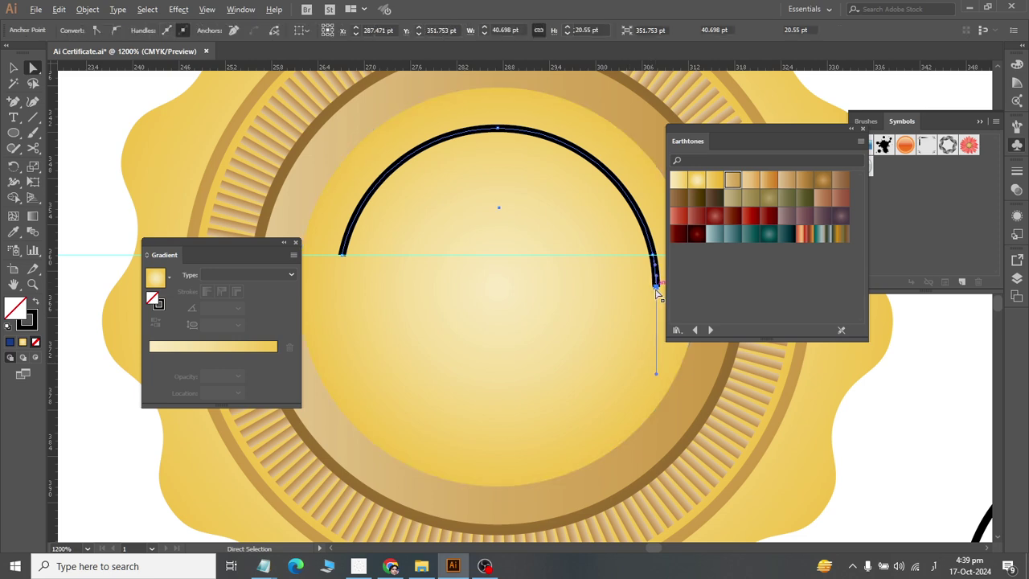
key(Delete)
key(alt+Tab)
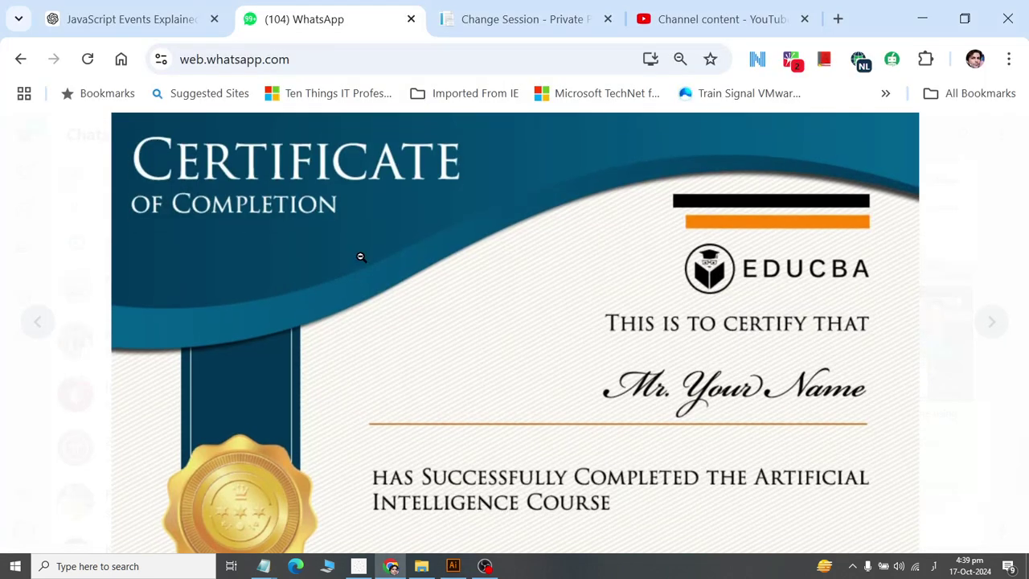
click(329, 350)
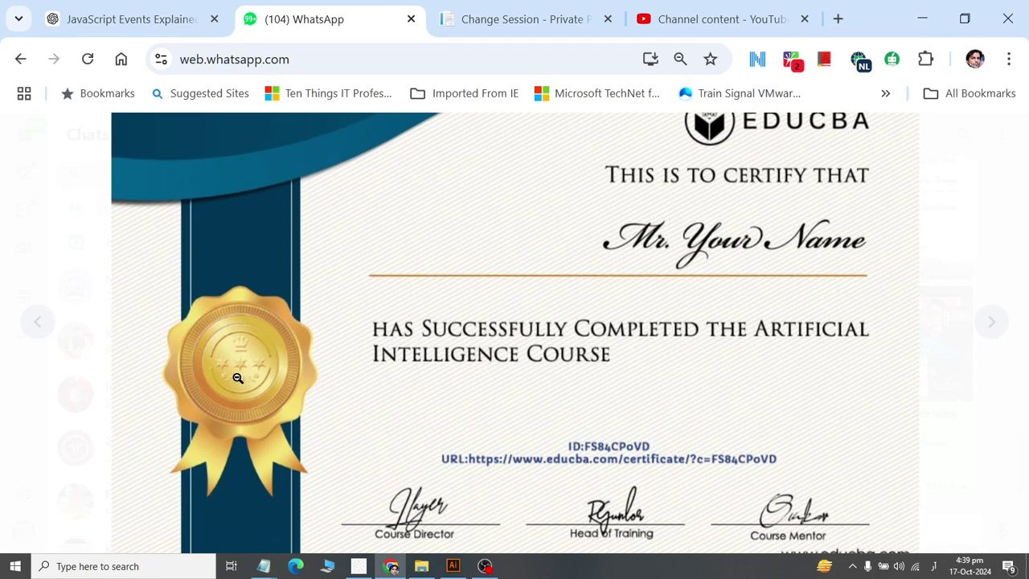
key(alt+Tab)
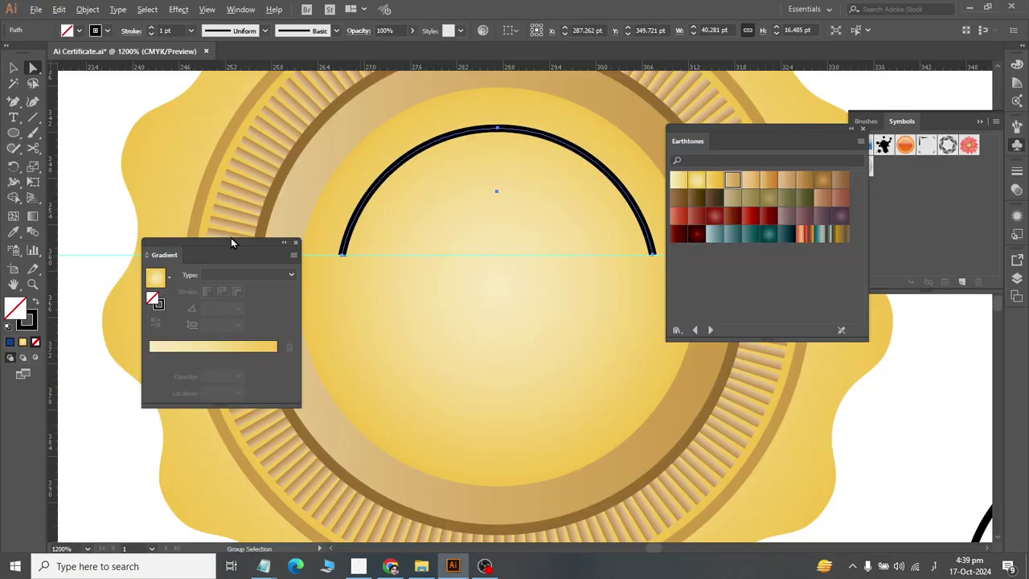
- Try a width profile tapered at both ends on the black arc, and restore the Uniform profile
key(v)
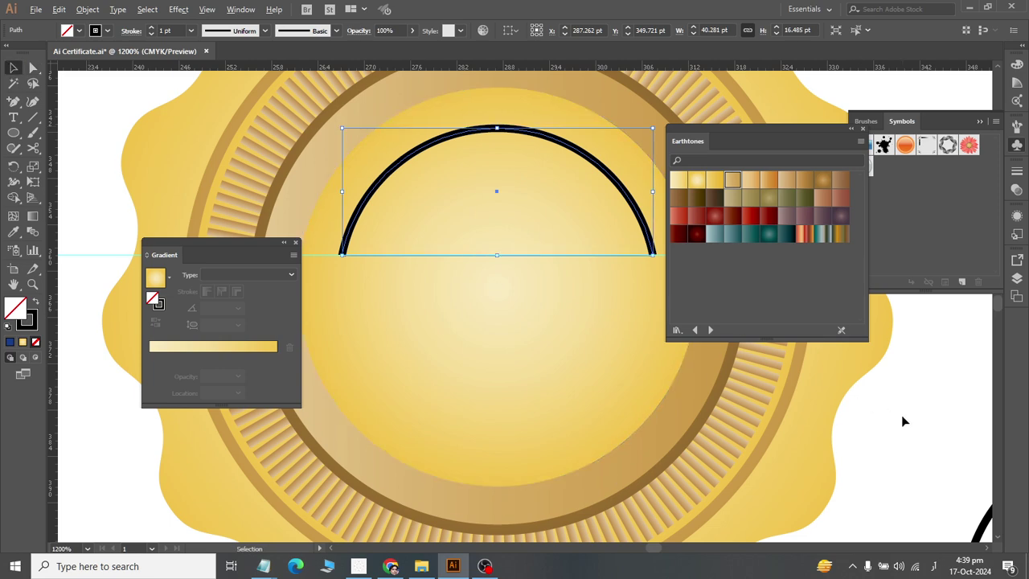
click(902, 419)
click(415, 155)
click(263, 30)
click(236, 73)
click(264, 30)
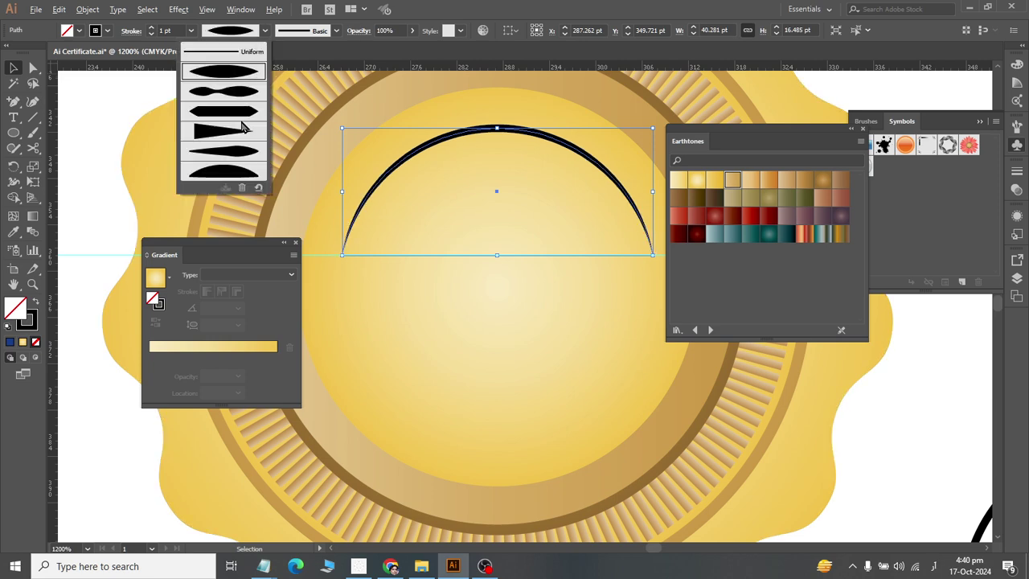
click(228, 53)
- Try the 15 pt. Round, 5 pt. Round and 5 pt. Oval brushes on the black arc, and undo them
click(324, 33)
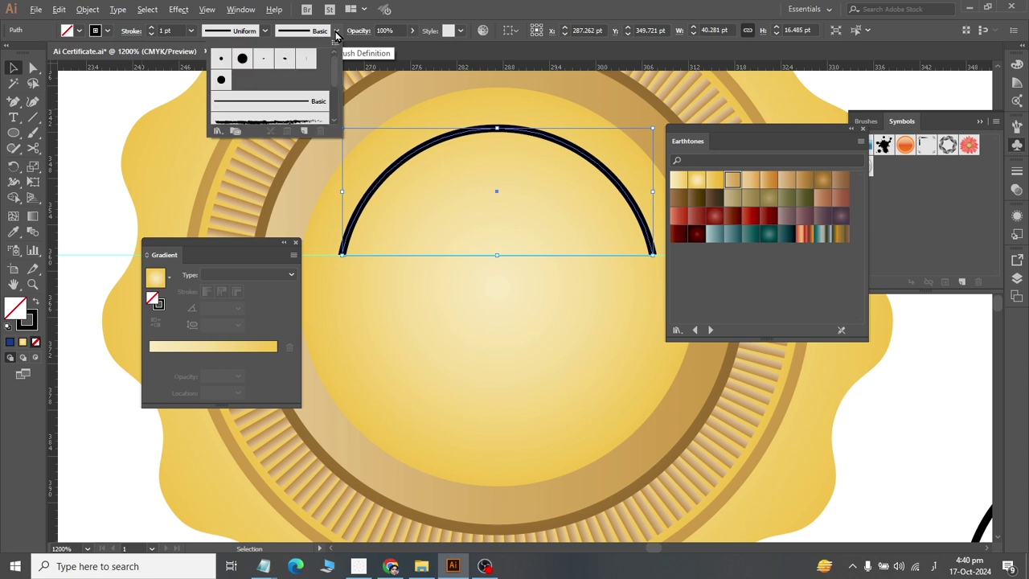
click(242, 58)
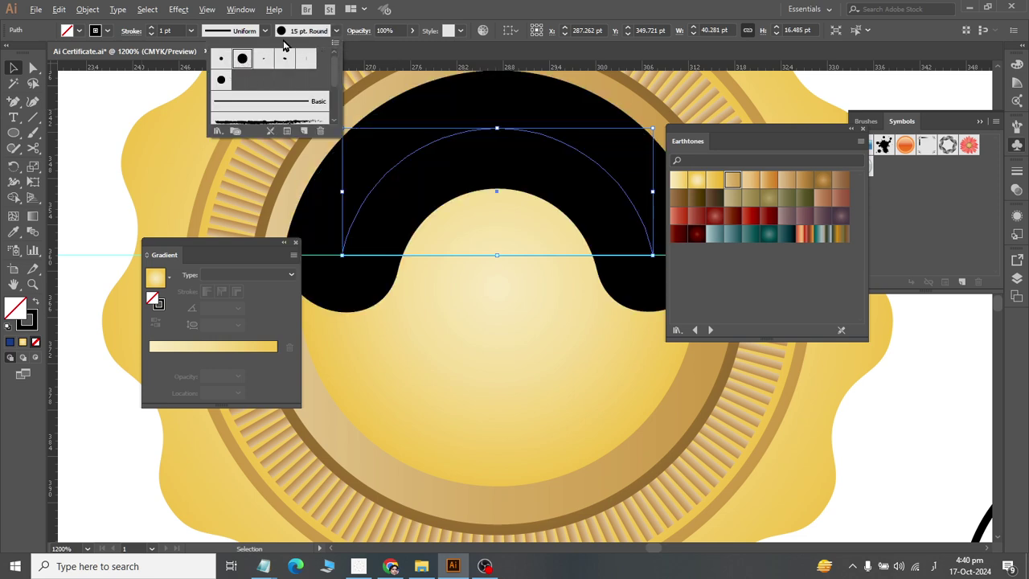
click(221, 59)
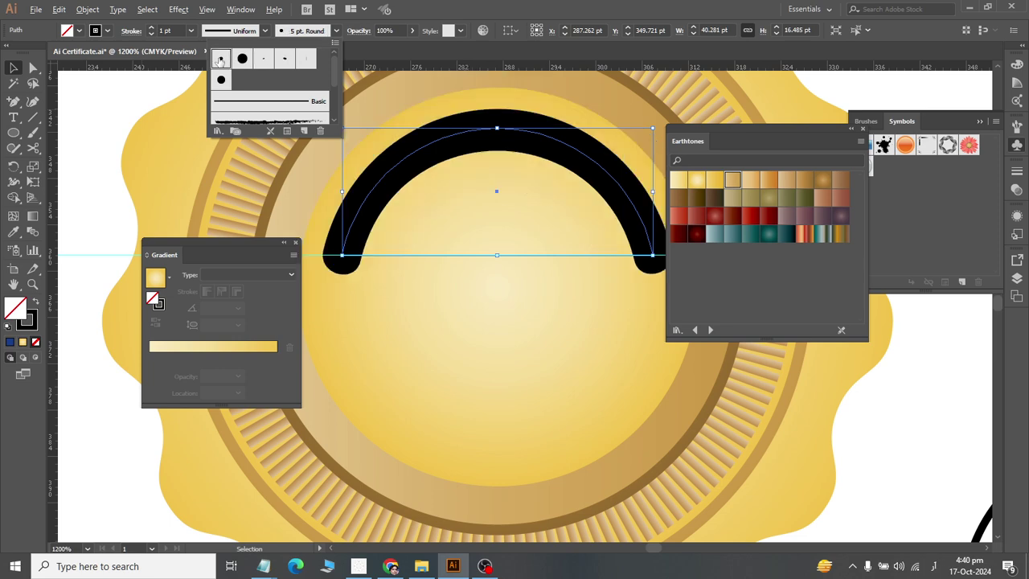
click(284, 58)
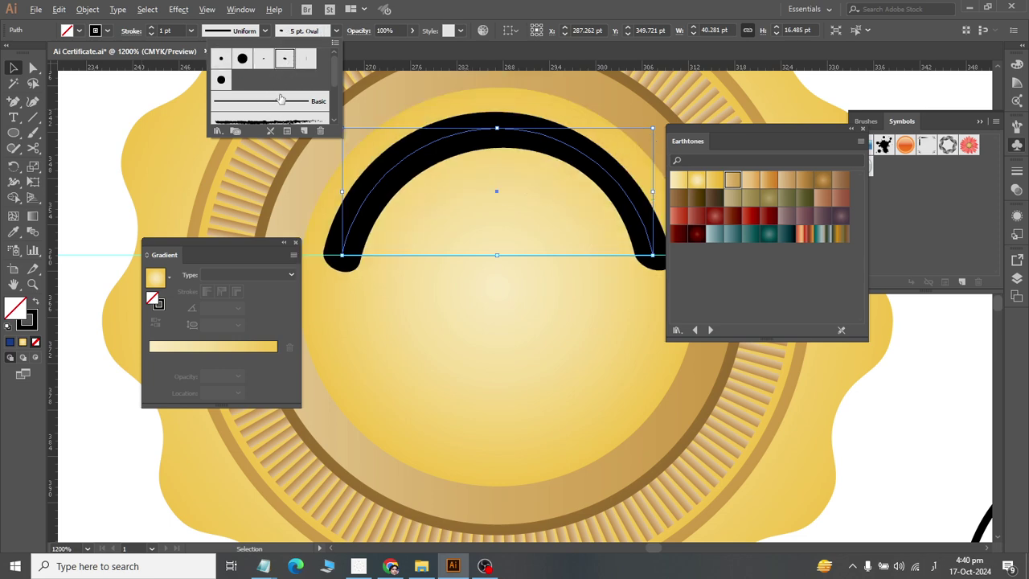
scroll(281, 99, down, 3)
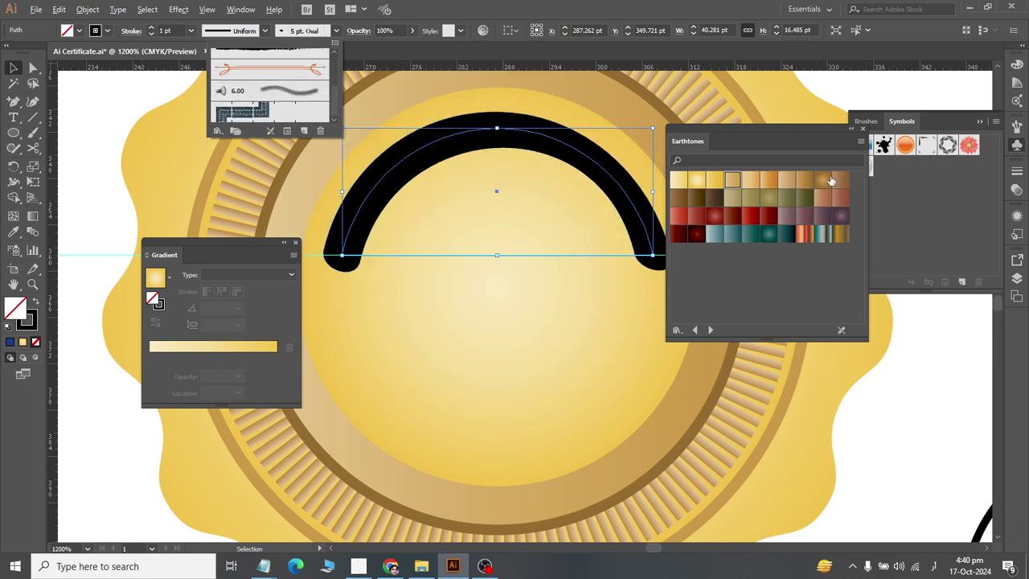
key(Escape)
key(ctrl+z)
key(ctrl+z)
key(ctrl+z)
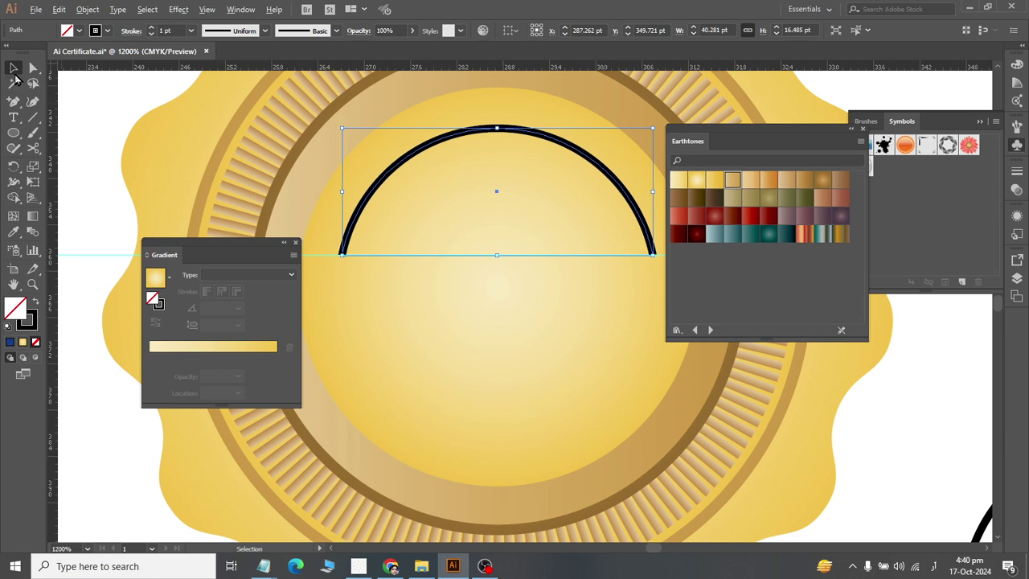
- Show the full stroke options and give the black arc's ends a Round Cap
click(239, 11)
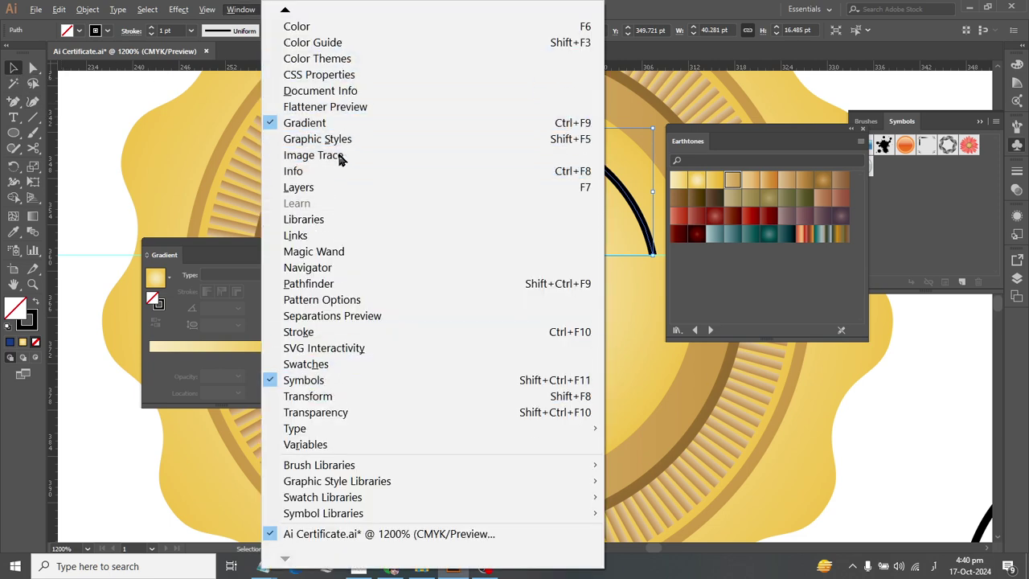
click(351, 331)
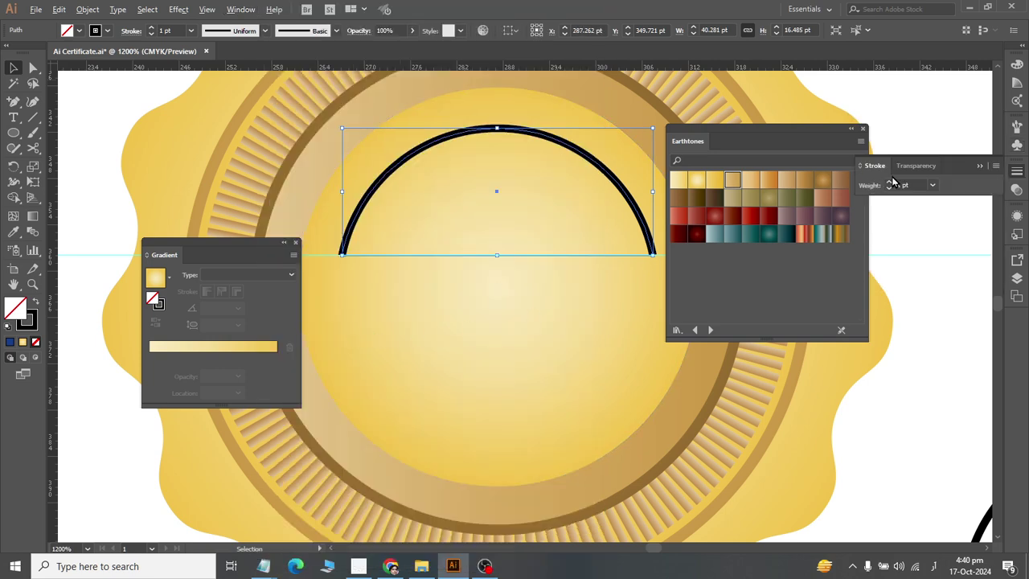
click(996, 165)
click(960, 171)
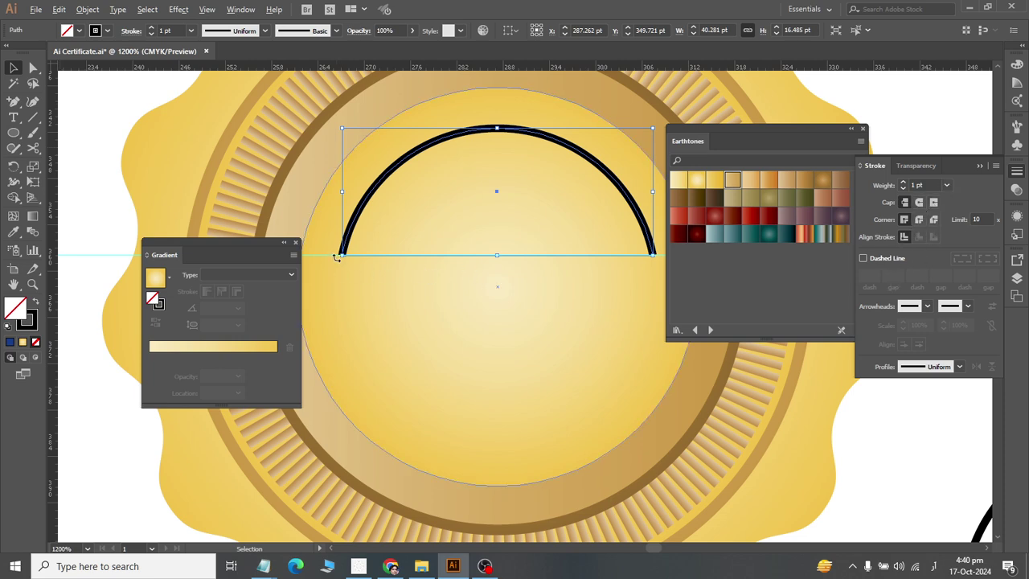
click(921, 203)
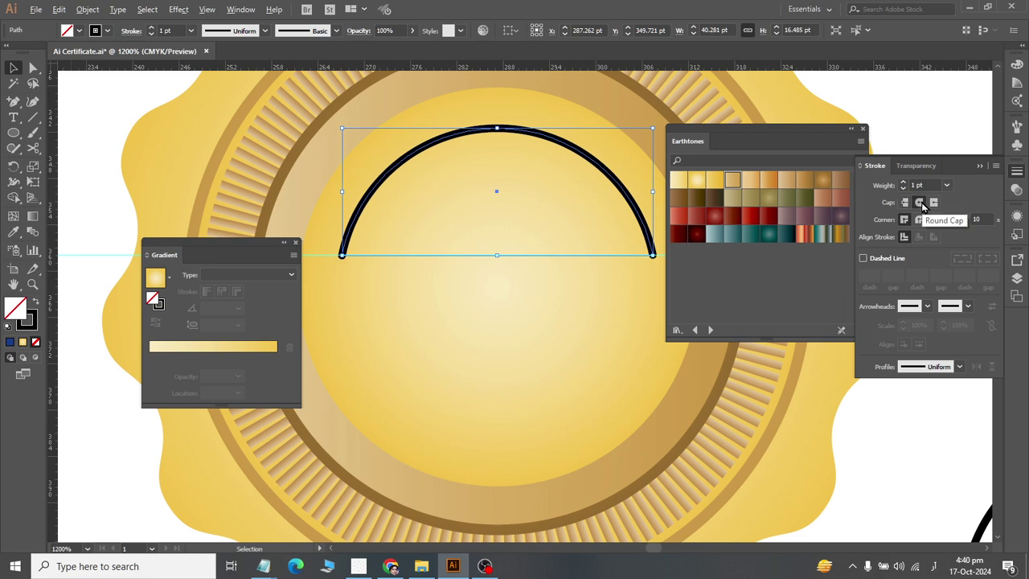
scroll(346, 241, up, 1)
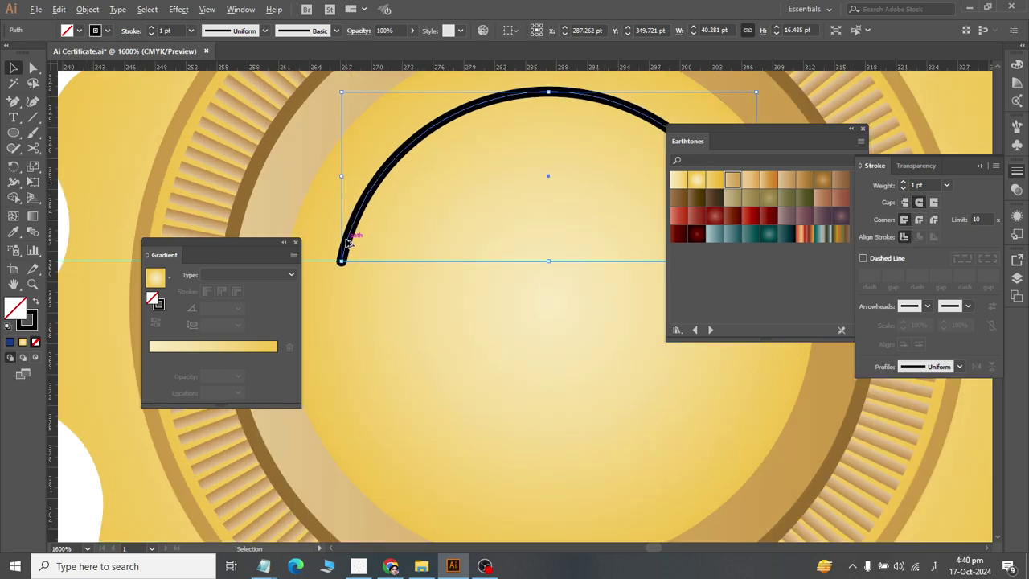
scroll(351, 260, down, 1)
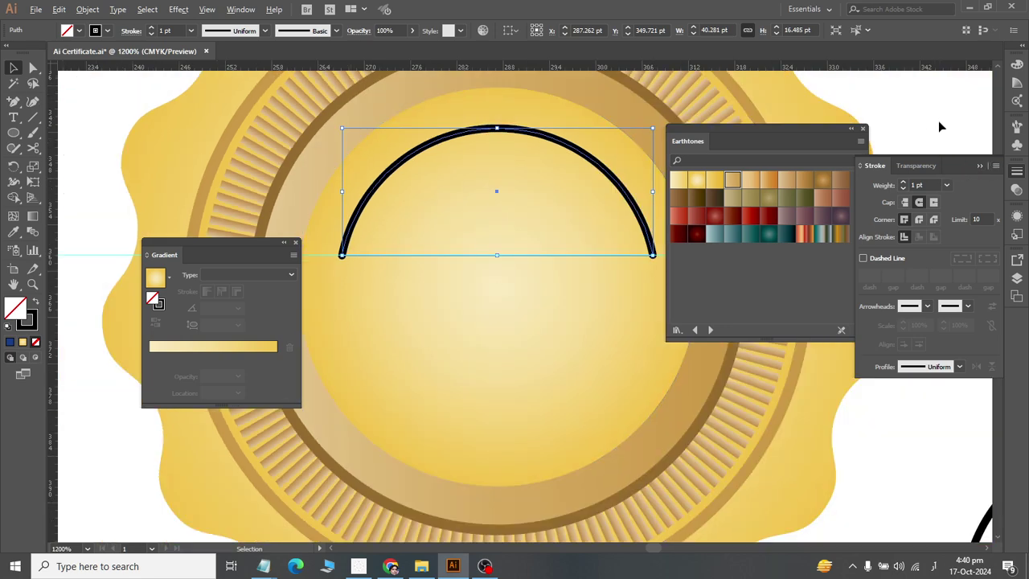
click(928, 99)
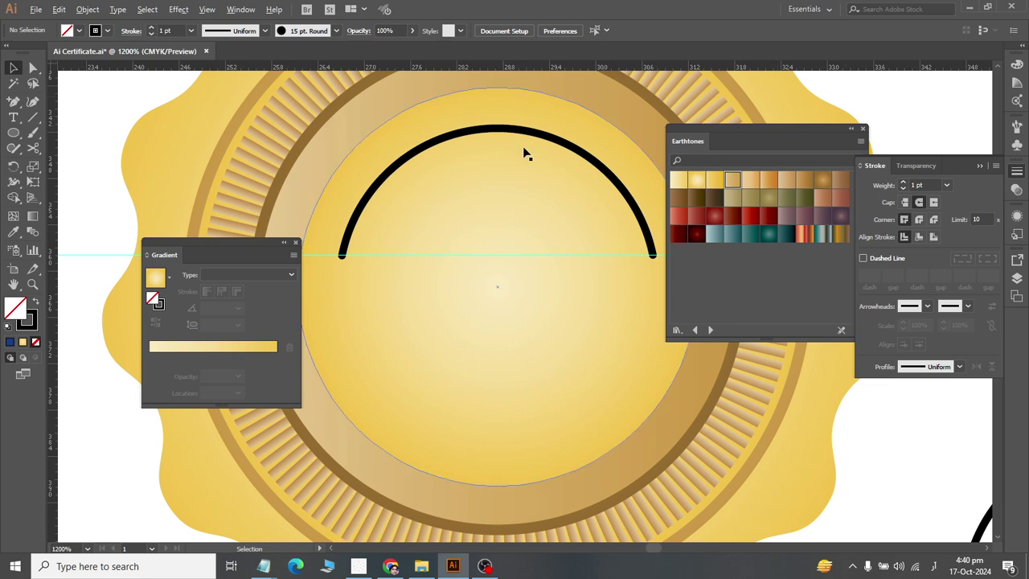
- Expand the black arc so its stroke becomes a filled shape
click(480, 132)
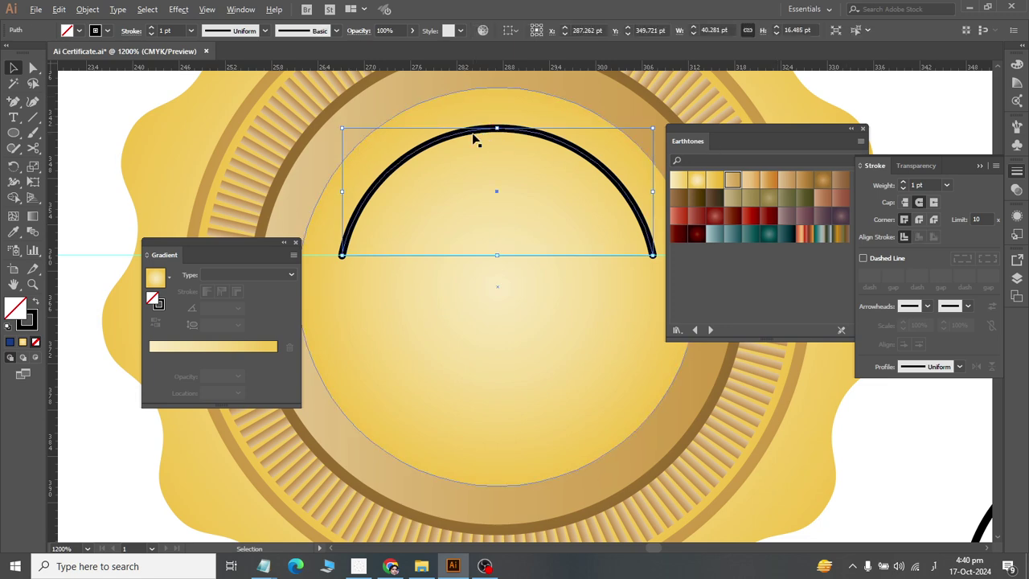
click(88, 8)
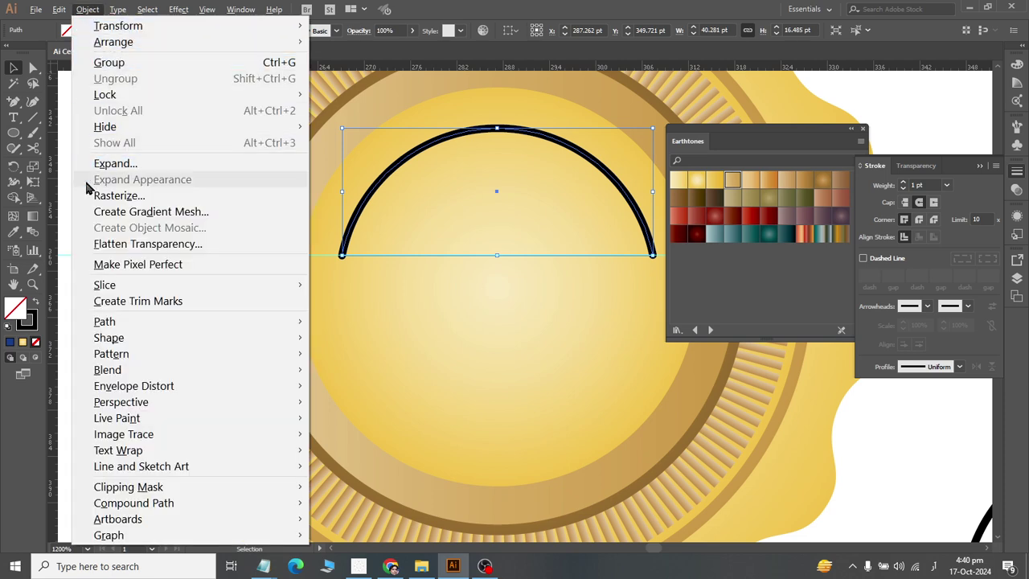
click(113, 164)
click(480, 355)
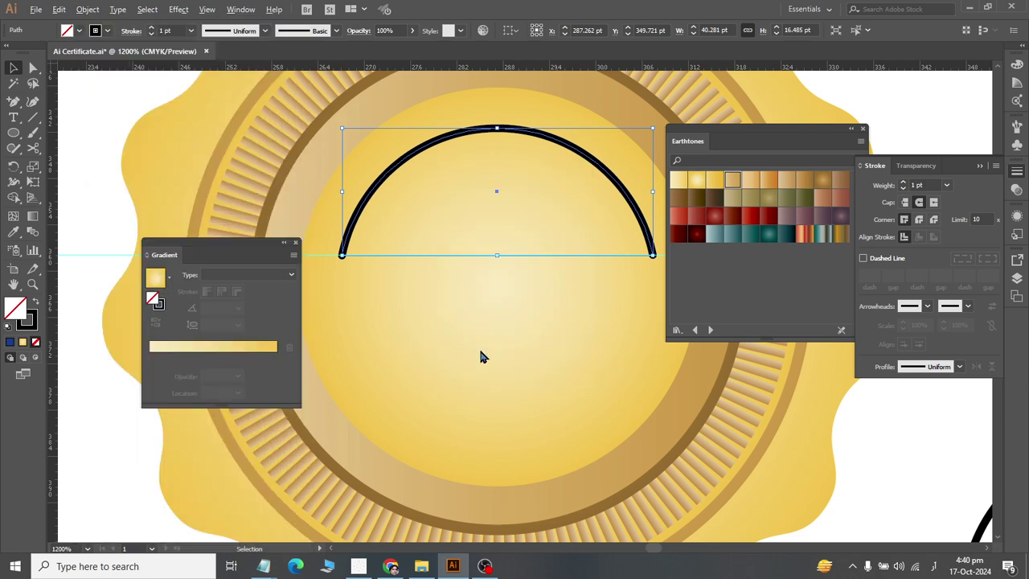
- Try Earthtone 3 as a radial gradient on the expanded arc, and replace it with the darker brown radial Earthtones gradient
click(732, 181)
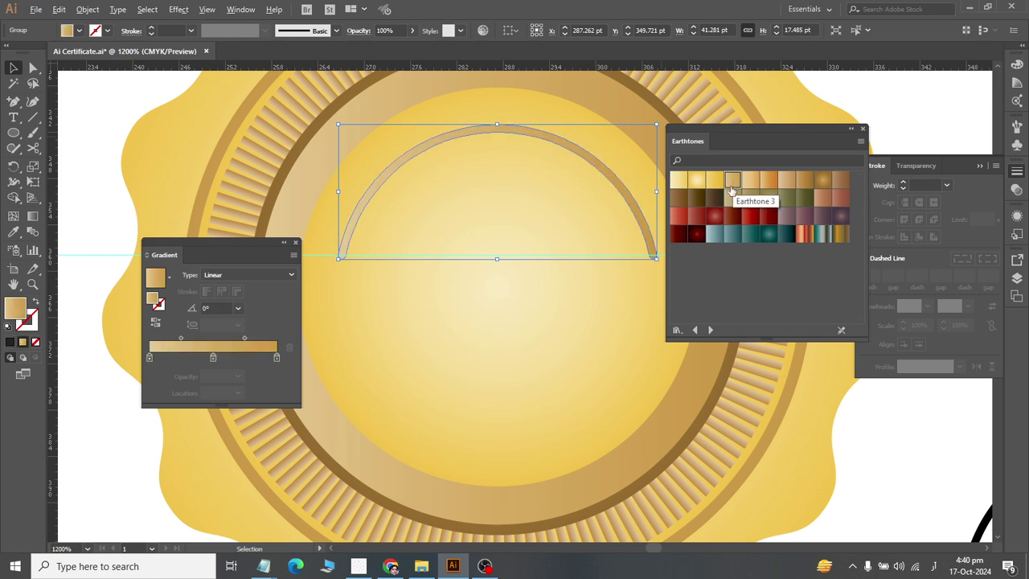
click(291, 275)
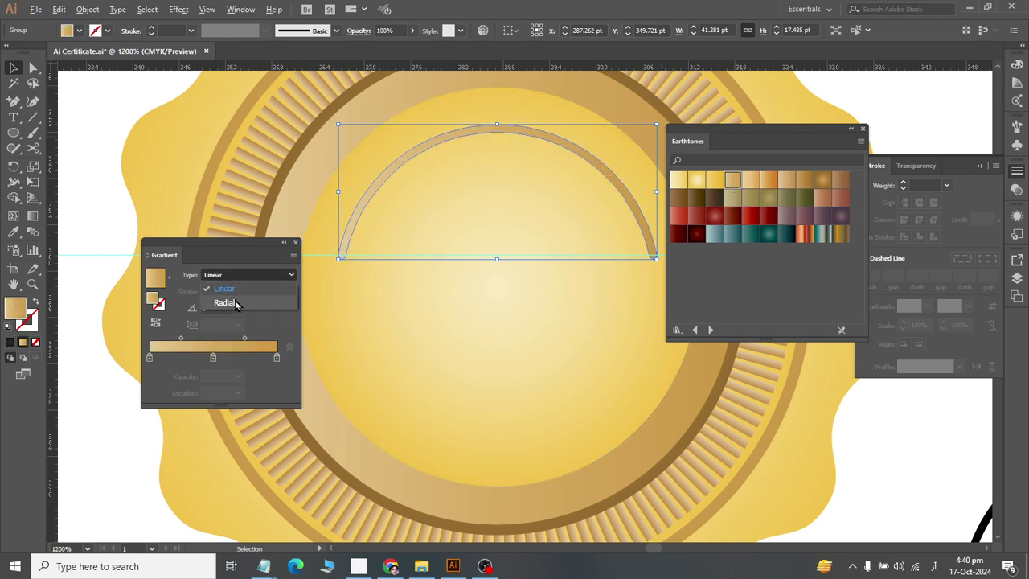
click(225, 302)
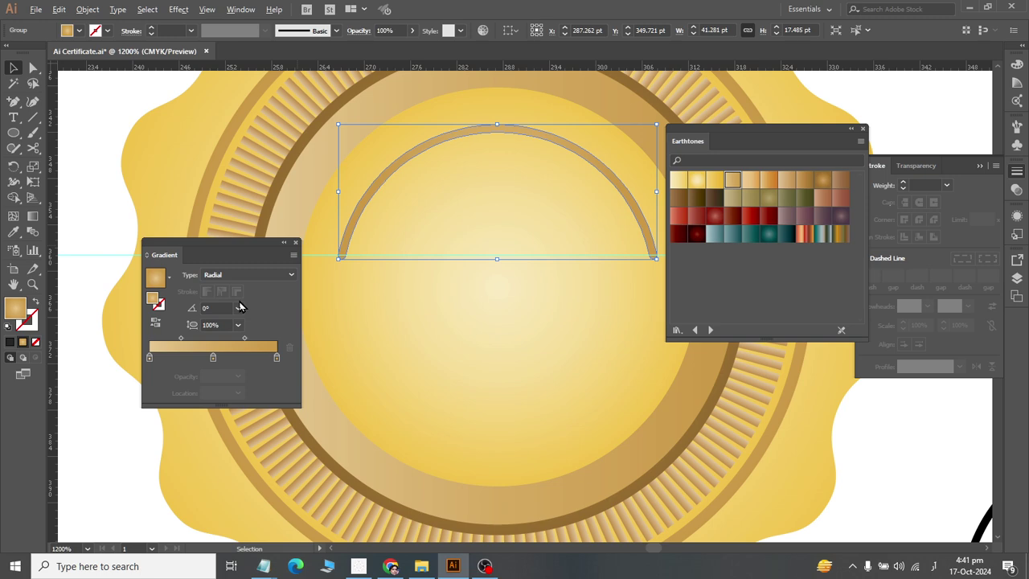
click(823, 183)
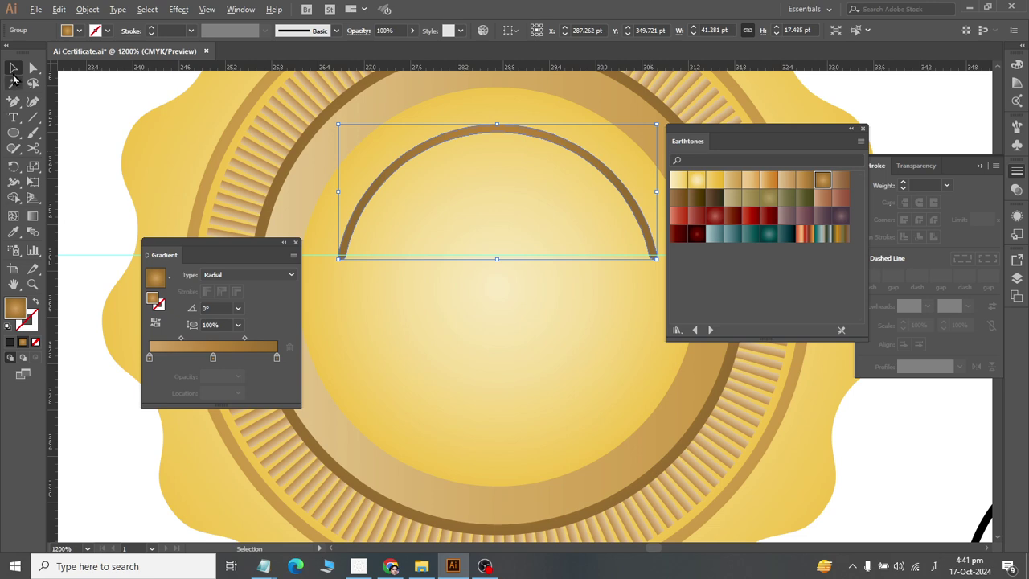
click(92, 153)
- Reflect a copy of the brown arc across the horizontal axis about the inner circle's centre, and compare it with the reference certificate
scroll(391, 227, down, 2)
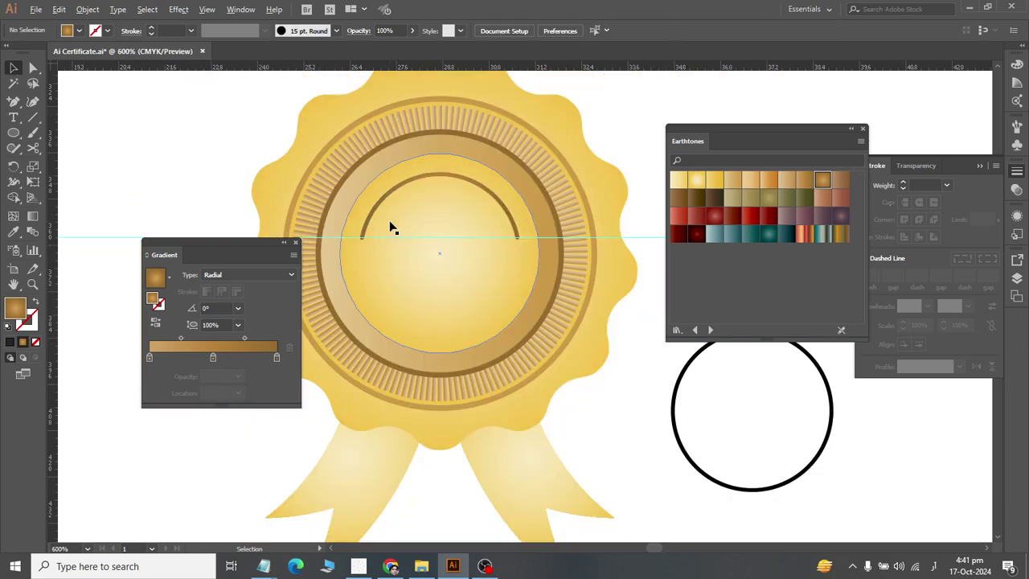
click(436, 181)
click(21, 169)
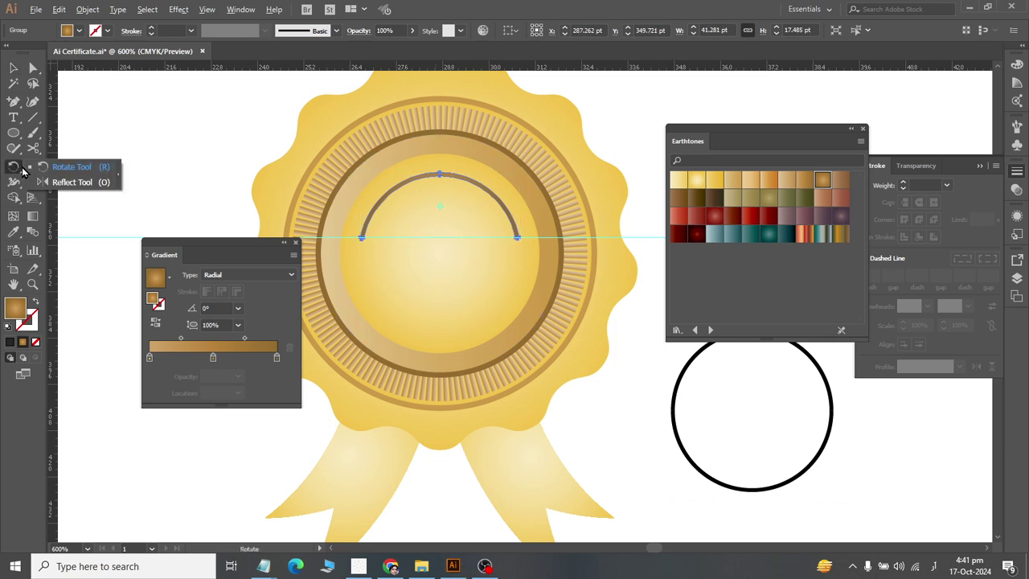
click(59, 182)
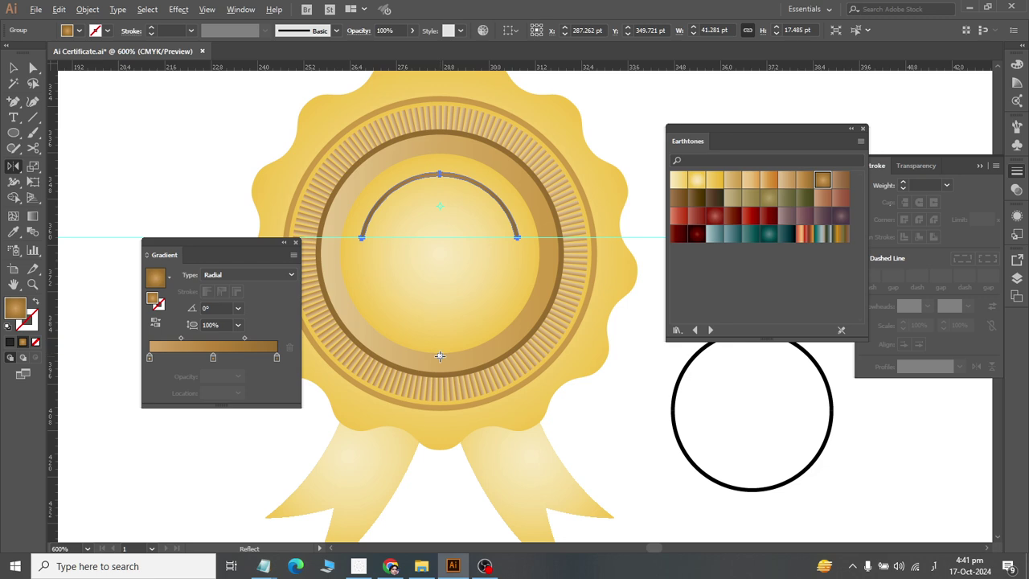
alt+click(440, 254)
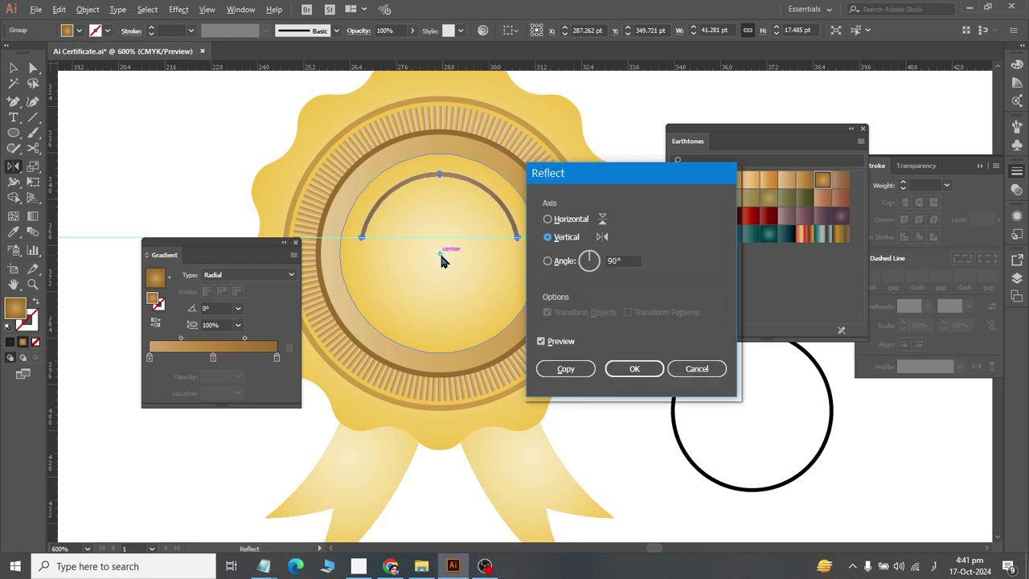
click(549, 219)
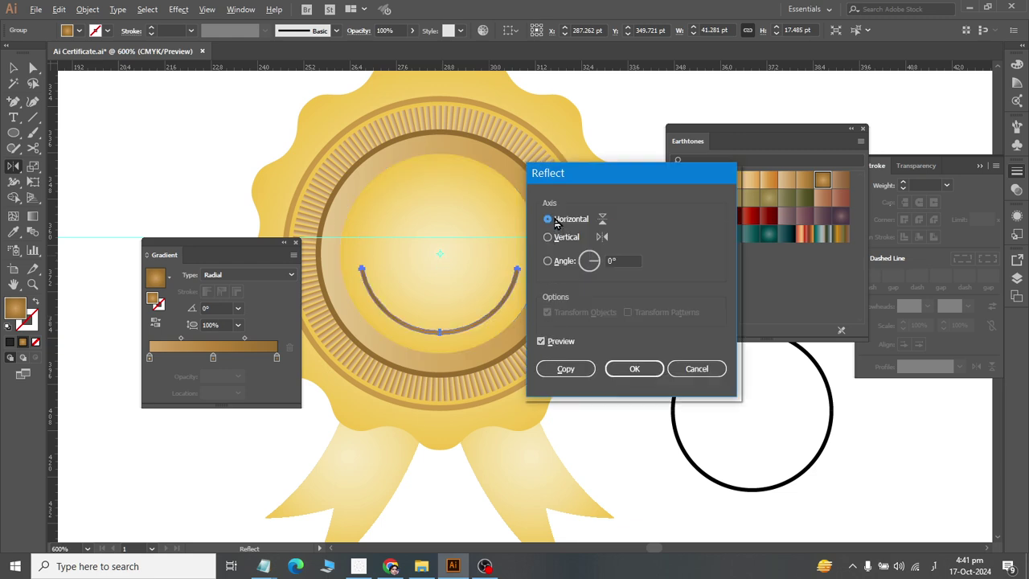
click(555, 368)
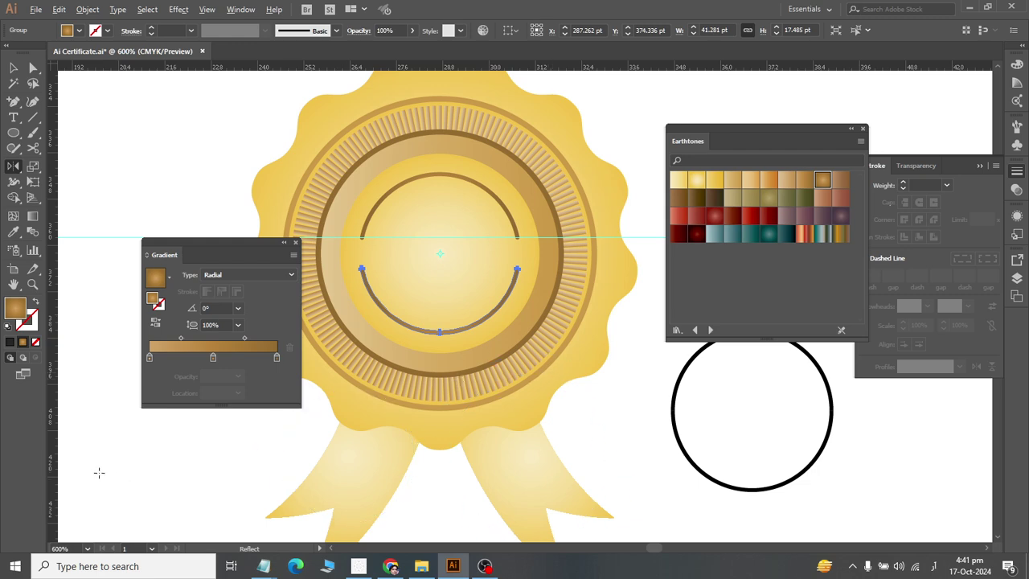
key(v)
key(ctrl+shift+a)
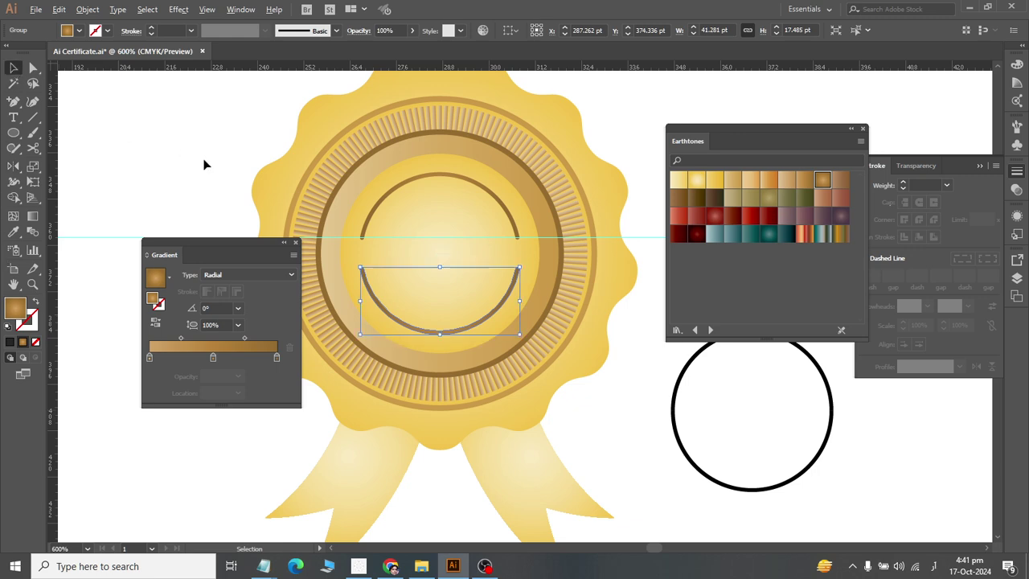
click(149, 152)
key(alt+Tab)
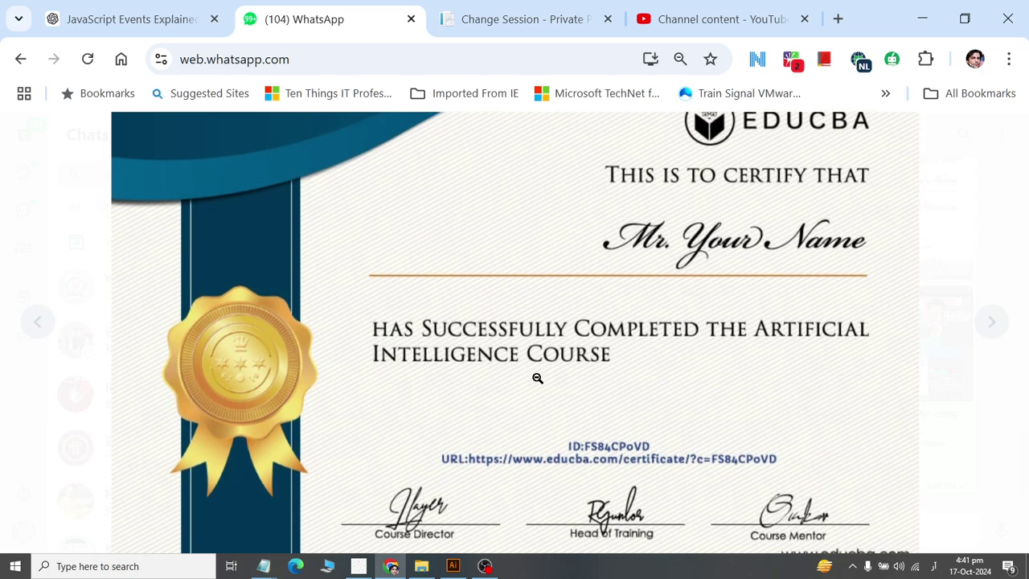
key(alt+Tab)
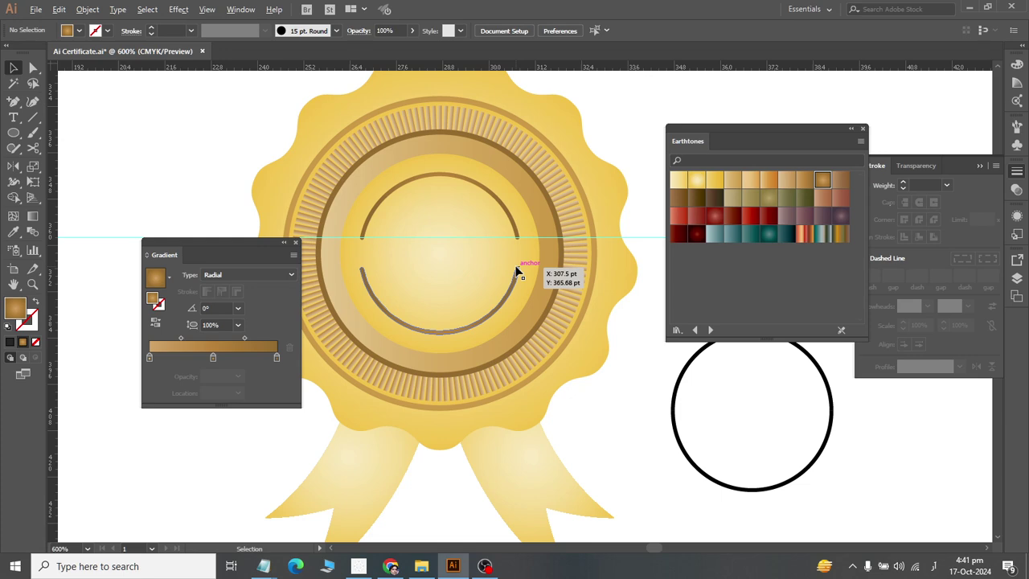
- Move the spare black circle farther down and away from the badge
scroll(517, 272, down, 2)
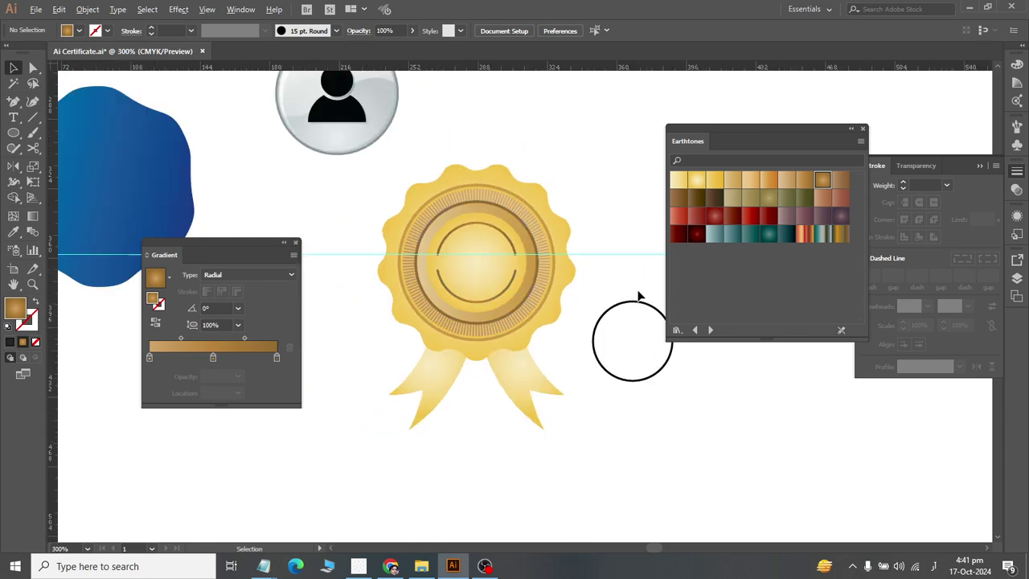
click(628, 381)
drag(652, 379, 769, 450)
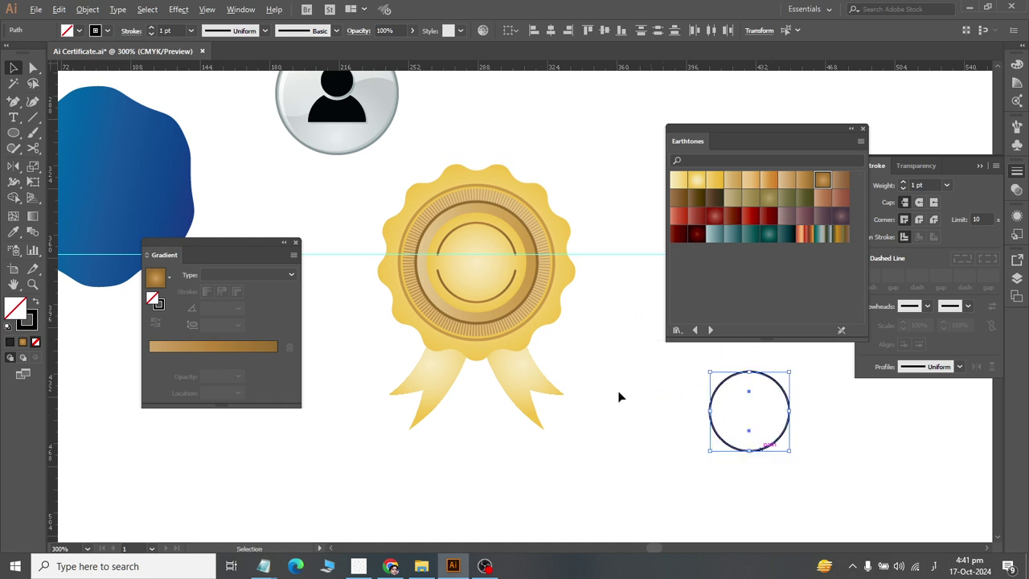
- Clear all guides from the document
scroll(506, 195, down, 2)
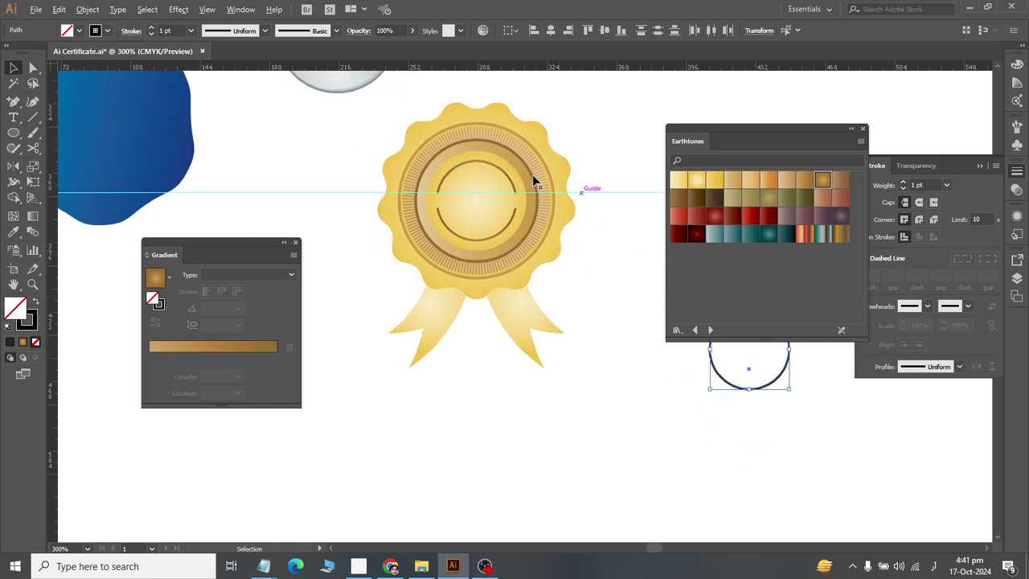
click(207, 8)
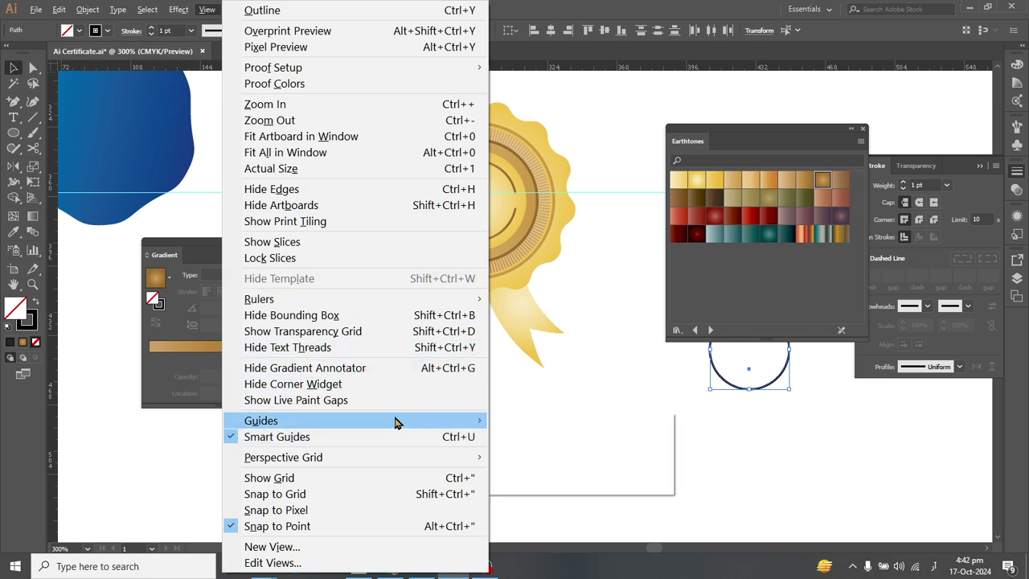
mouse_move(397, 420)
click(532, 486)
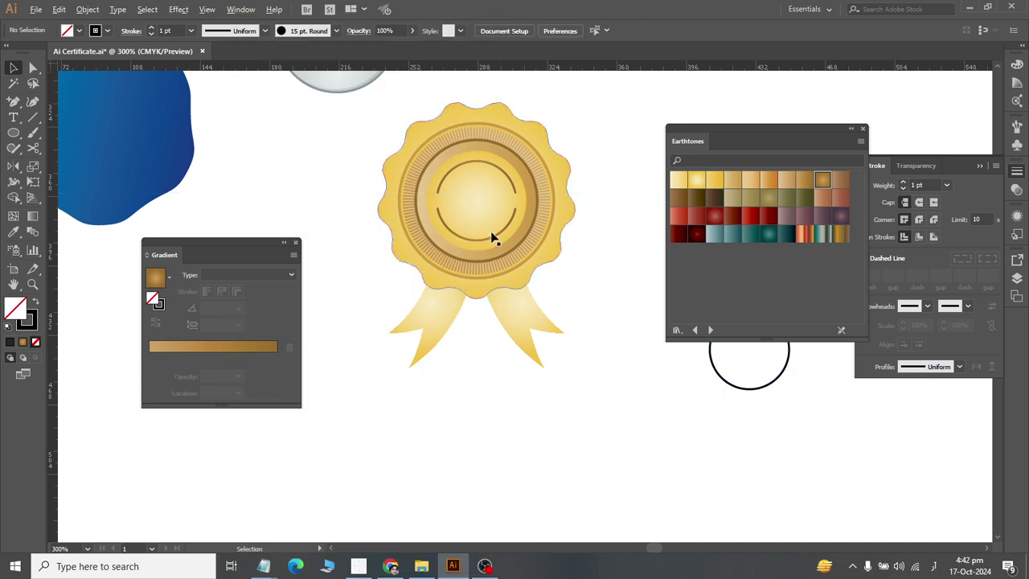
- Group all parts of the gold badge, including both ribbon tails
scroll(471, 117, up, 2)
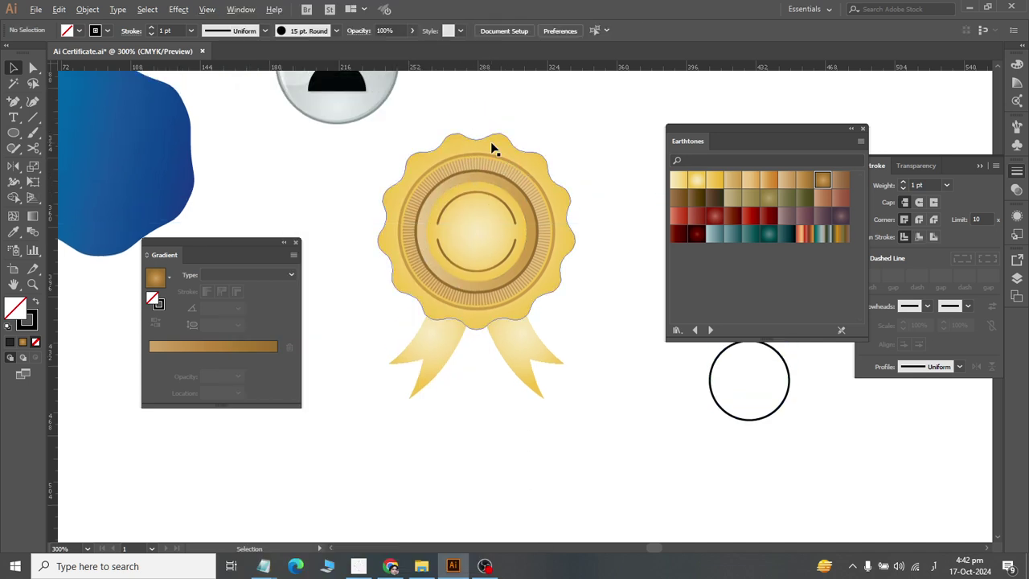
scroll(490, 142, down, 4)
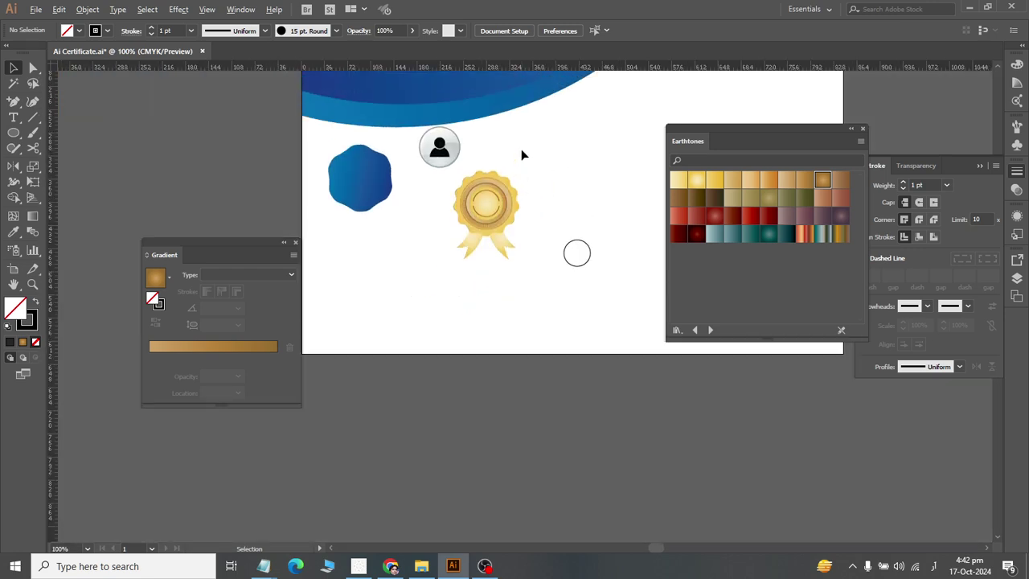
scroll(524, 148, up, 4)
drag(552, 197, 306, 540)
right_click(388, 330)
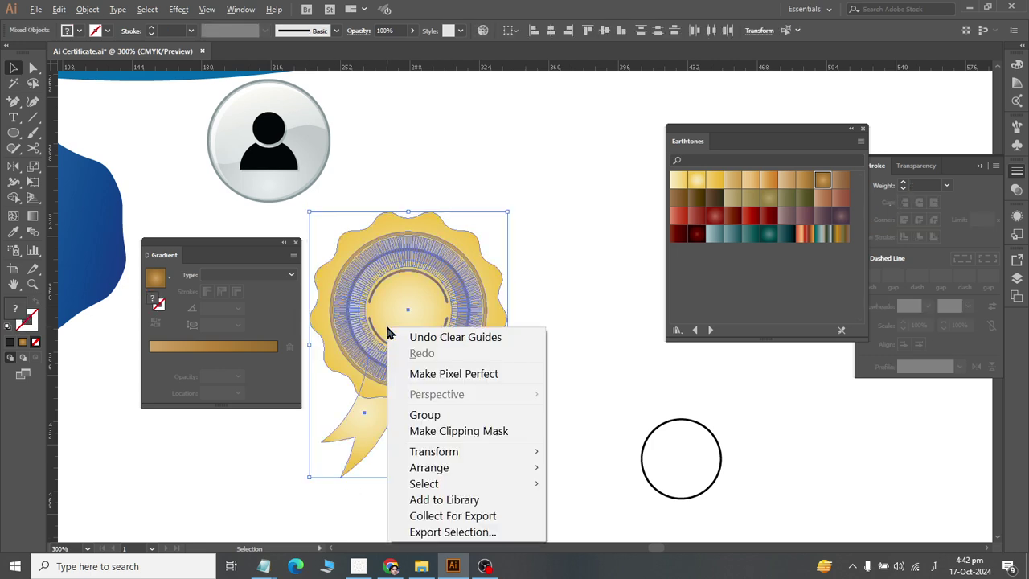
click(422, 415)
- Try the grouped badge on the dark blue header shape, and undo the move
scroll(426, 360, down, 3)
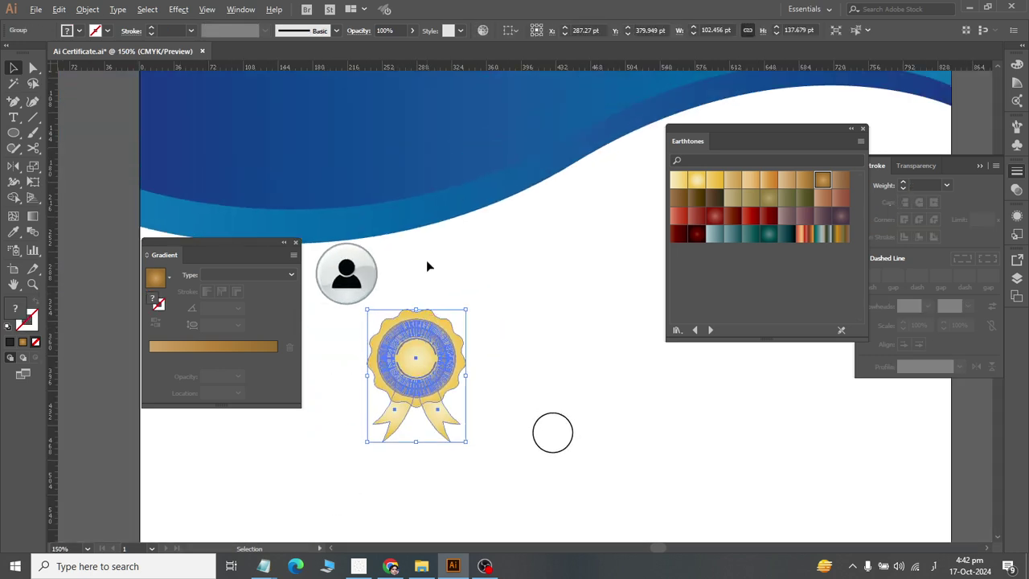
drag(466, 367, 311, 97)
click(539, 335)
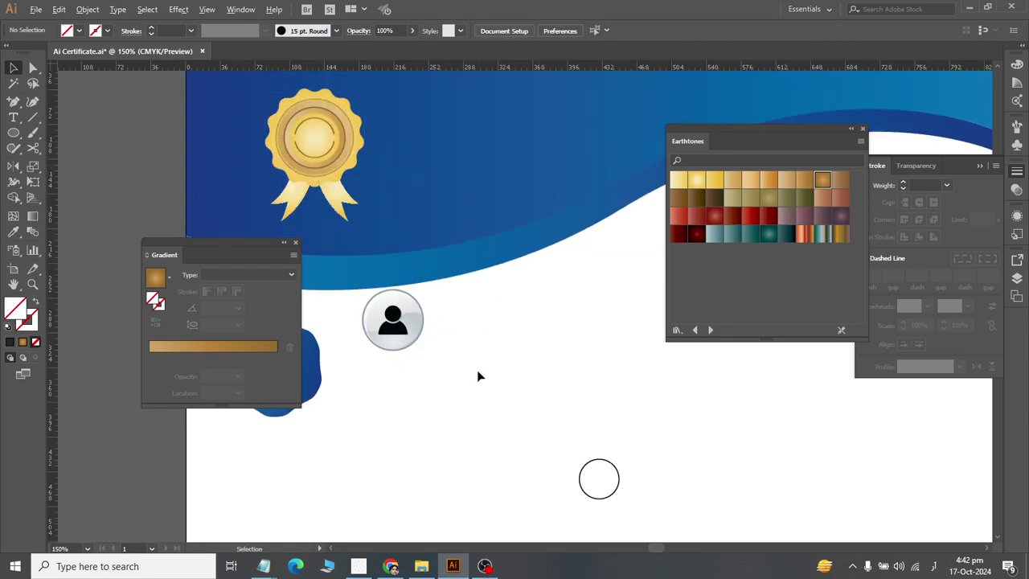
scroll(480, 374, left, 3)
scroll(446, 136, up, 2)
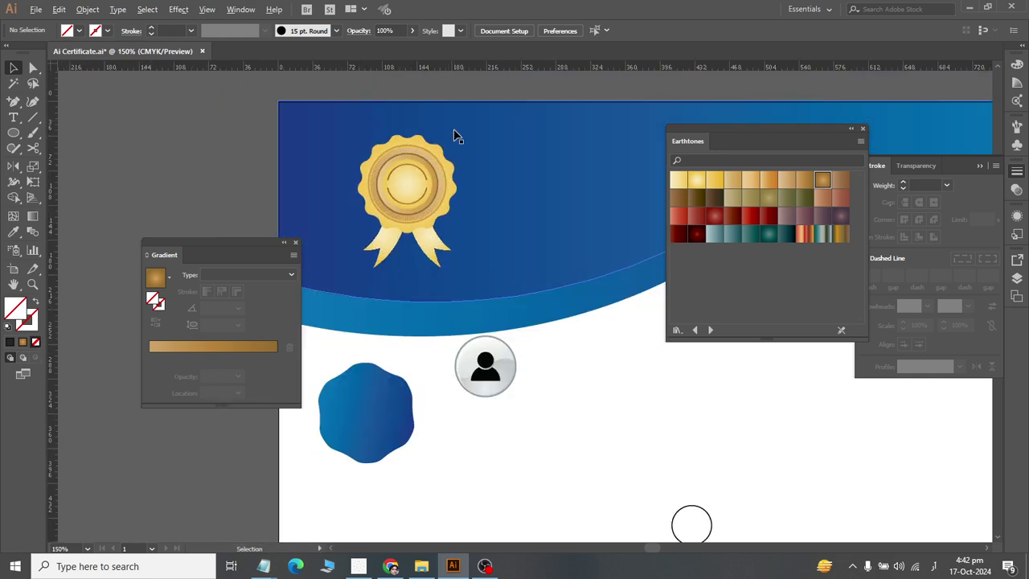
scroll(453, 135, down, 1)
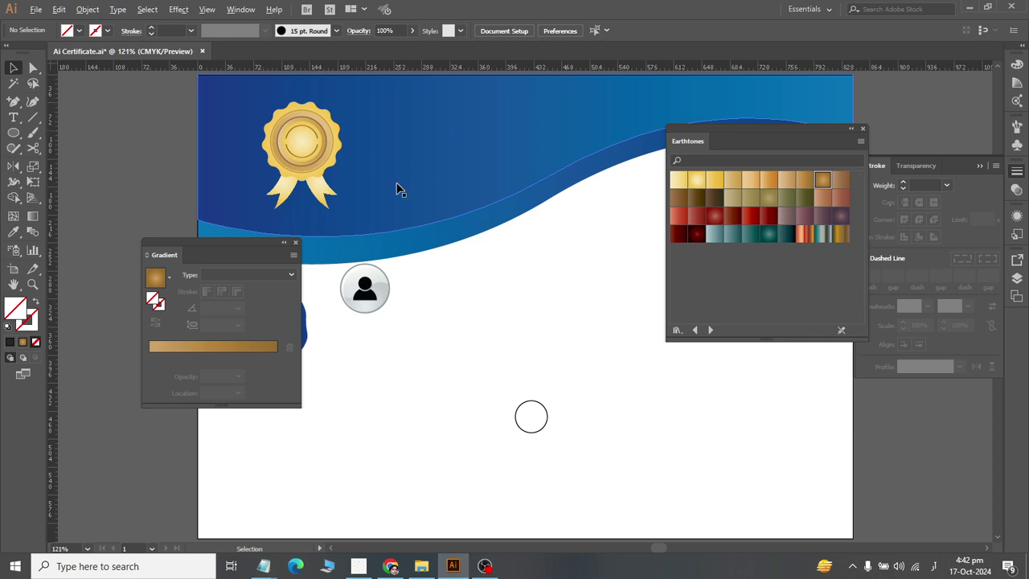
key(ctrl+z)
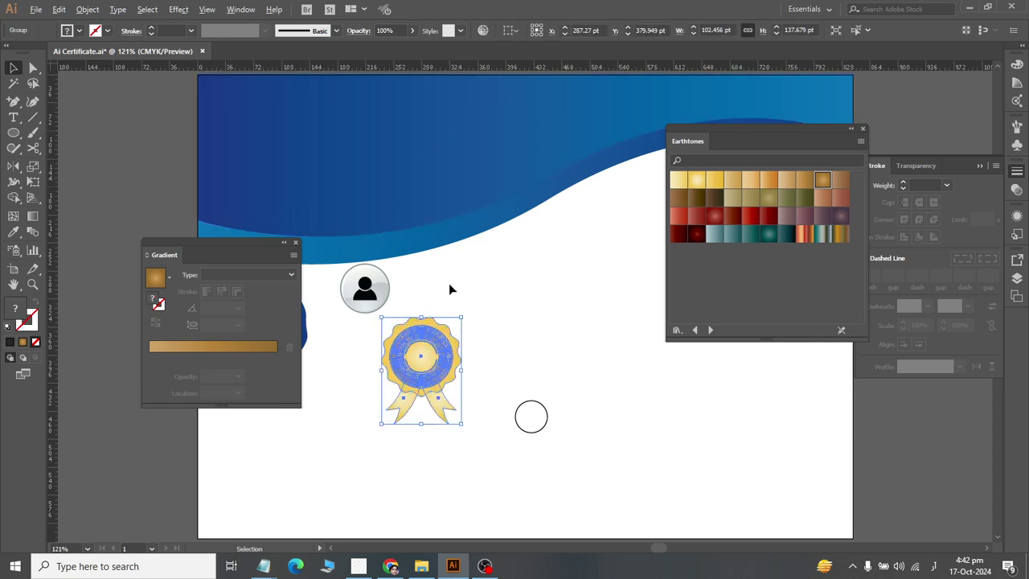
click(491, 302)
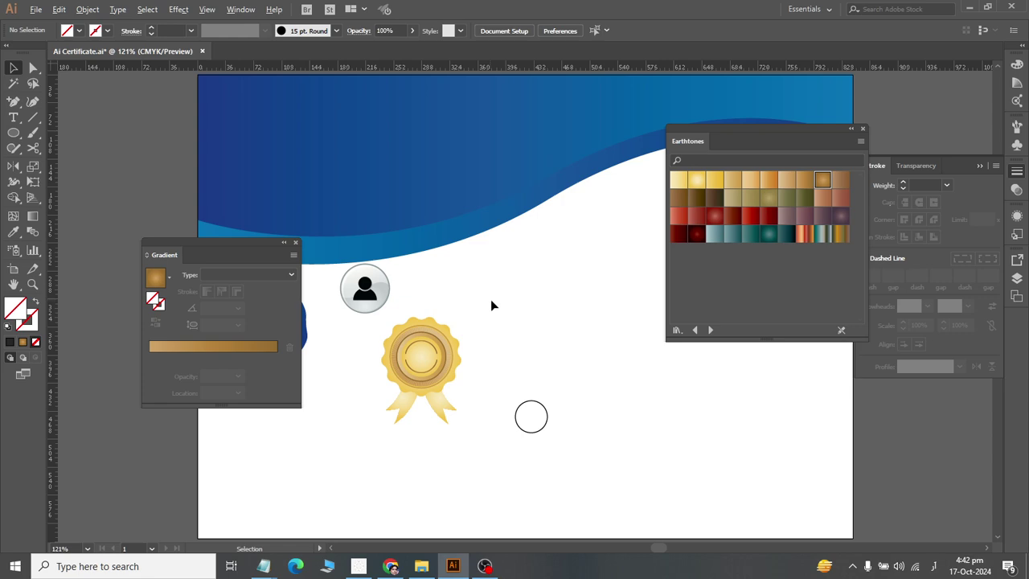
click(484, 565)
click(453, 566)
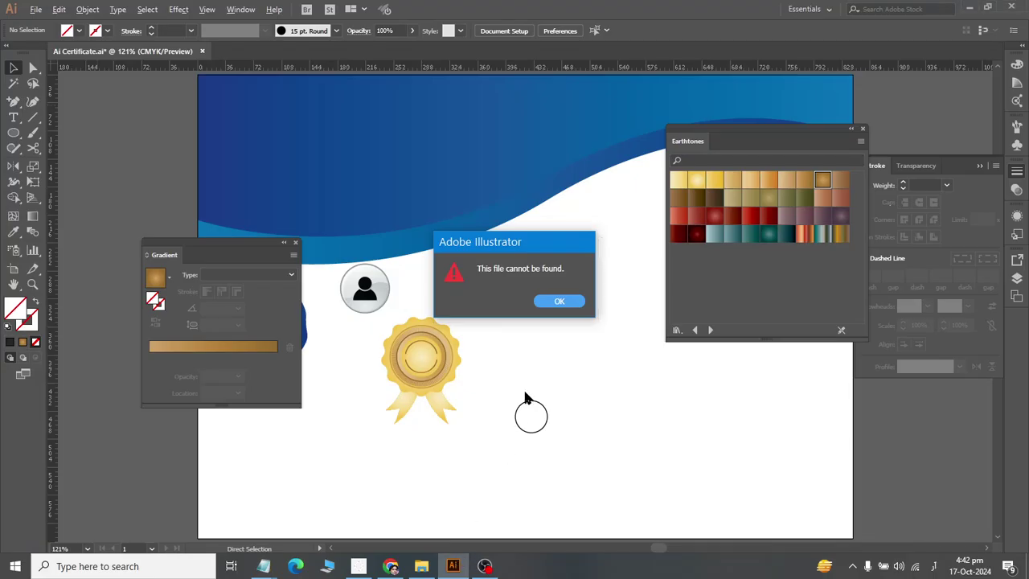
click(553, 302)
- Expand the grouped badge, deselect it and switch to the Direct Selection tool
drag(457, 457, 369, 317)
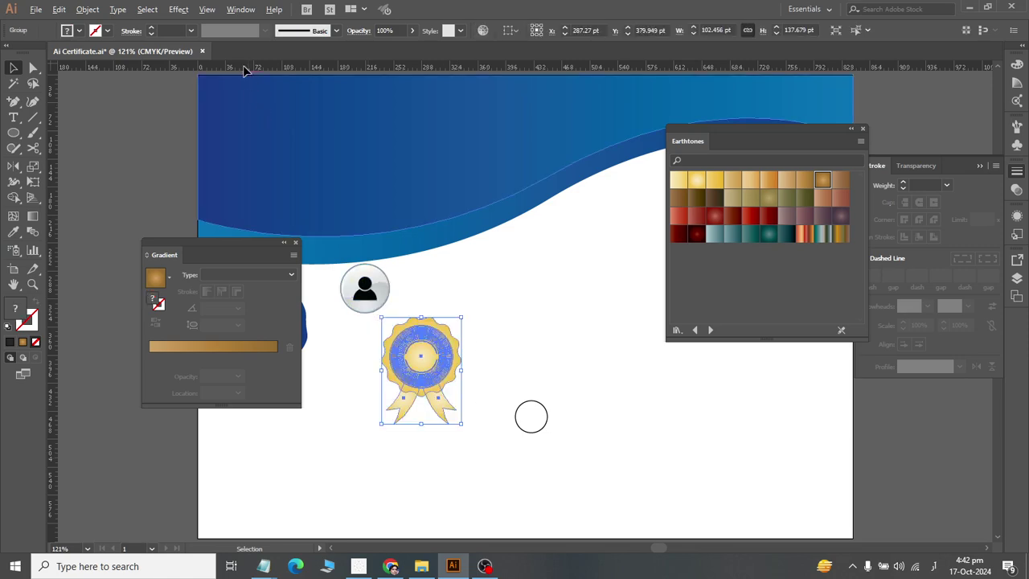
click(87, 9)
click(115, 163)
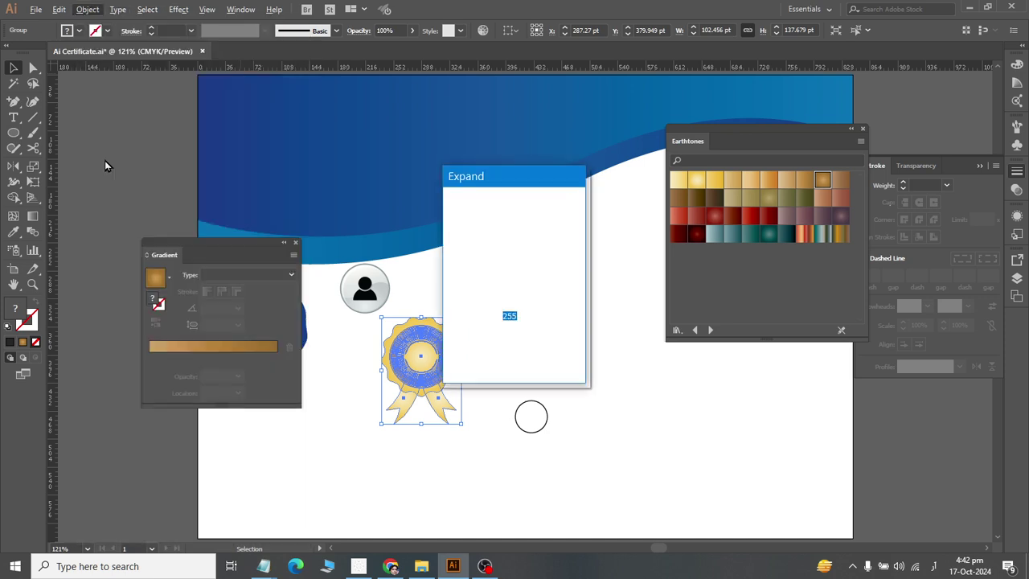
click(482, 356)
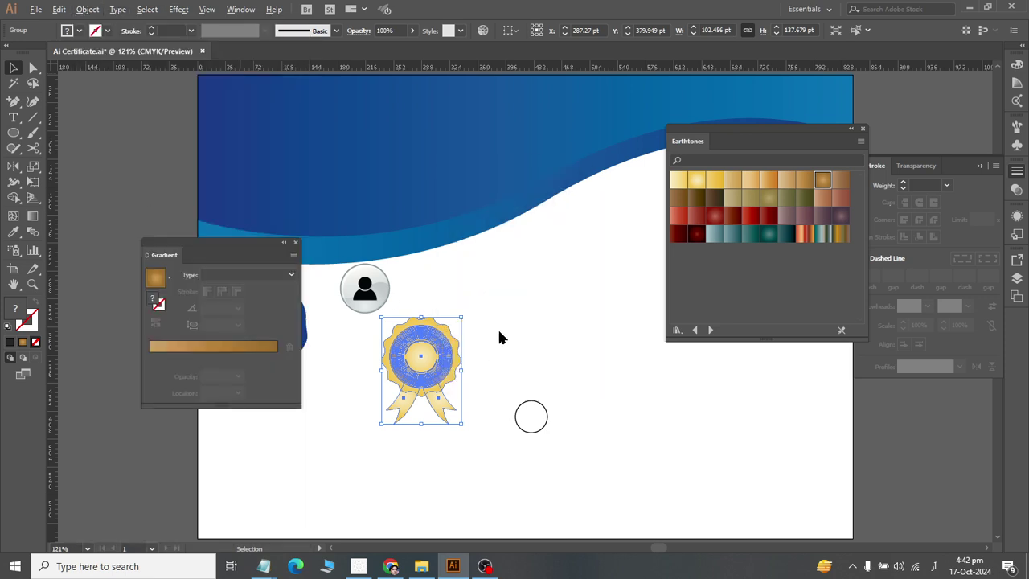
click(499, 336)
key(a)
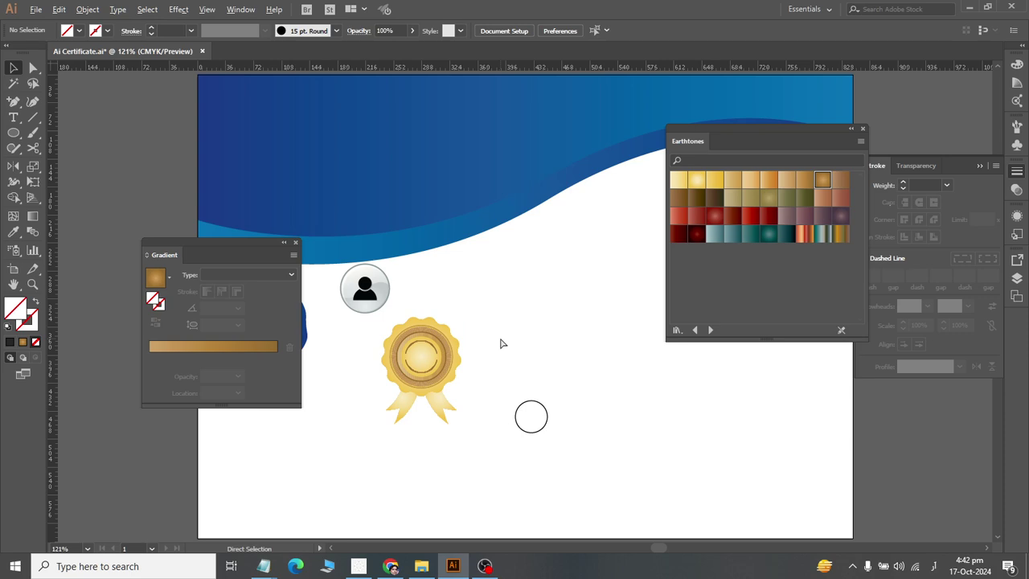